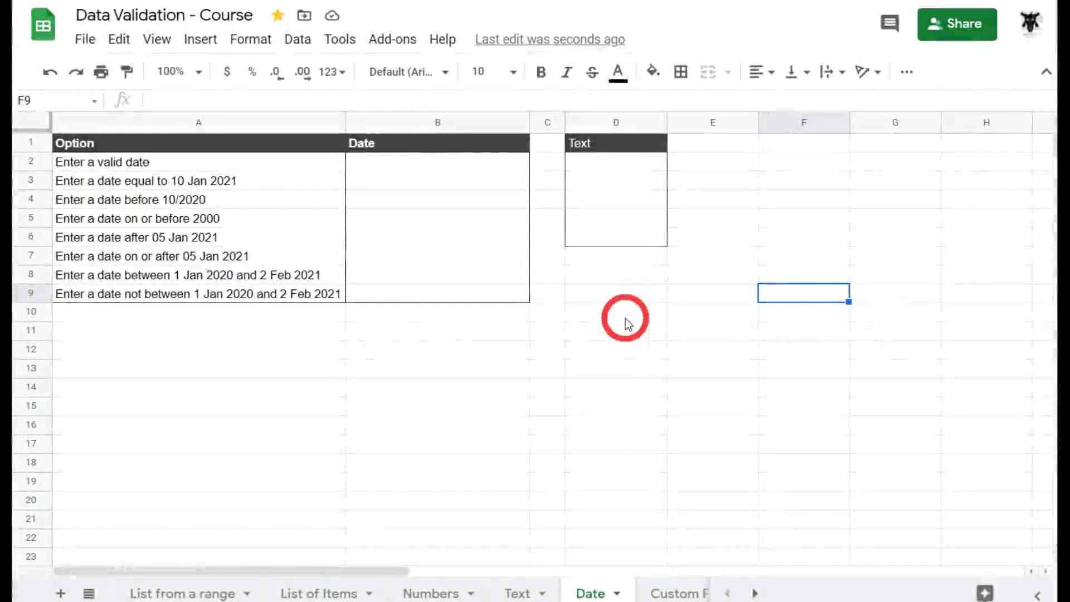
Step: Enter 23 Jan in B2 to see it stored as 23 Jan 2021
left_click(411, 163)
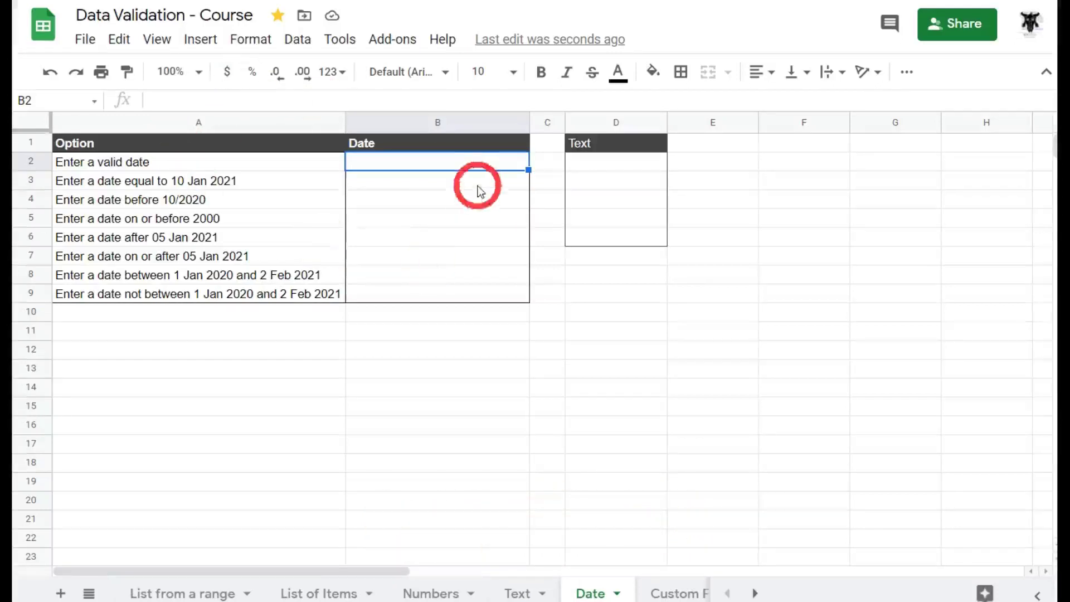
left_click(464, 197)
key("Up")
key("Up")
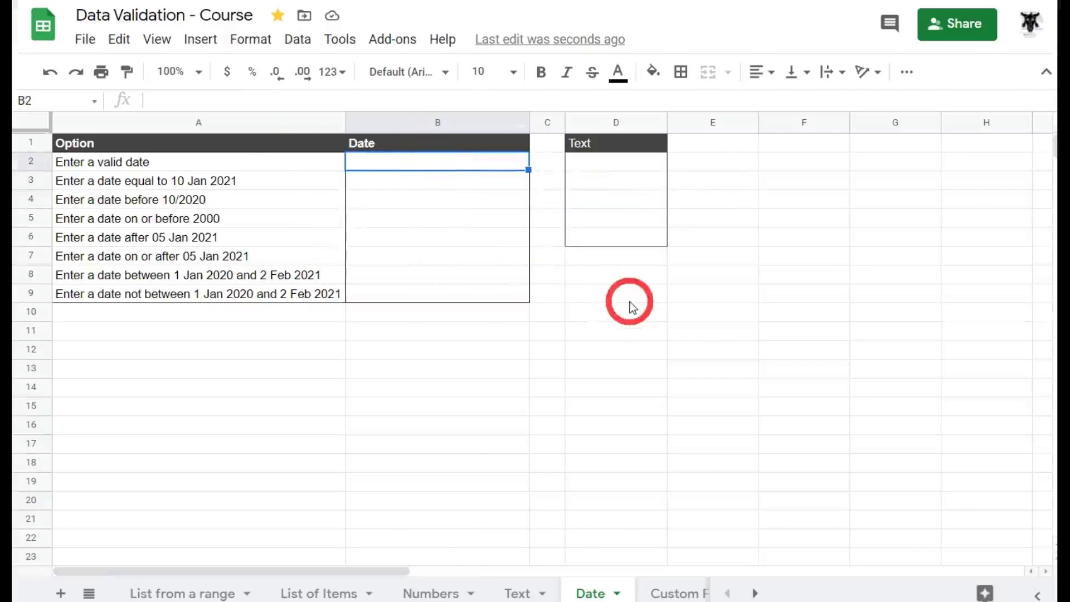
type("23 Jan 21")
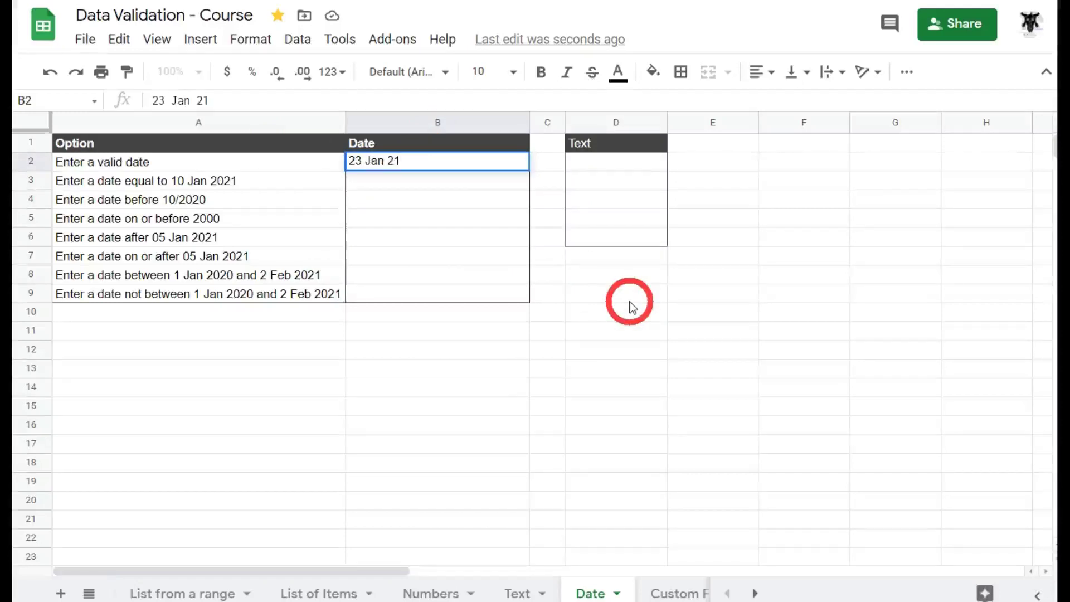
key("Return")
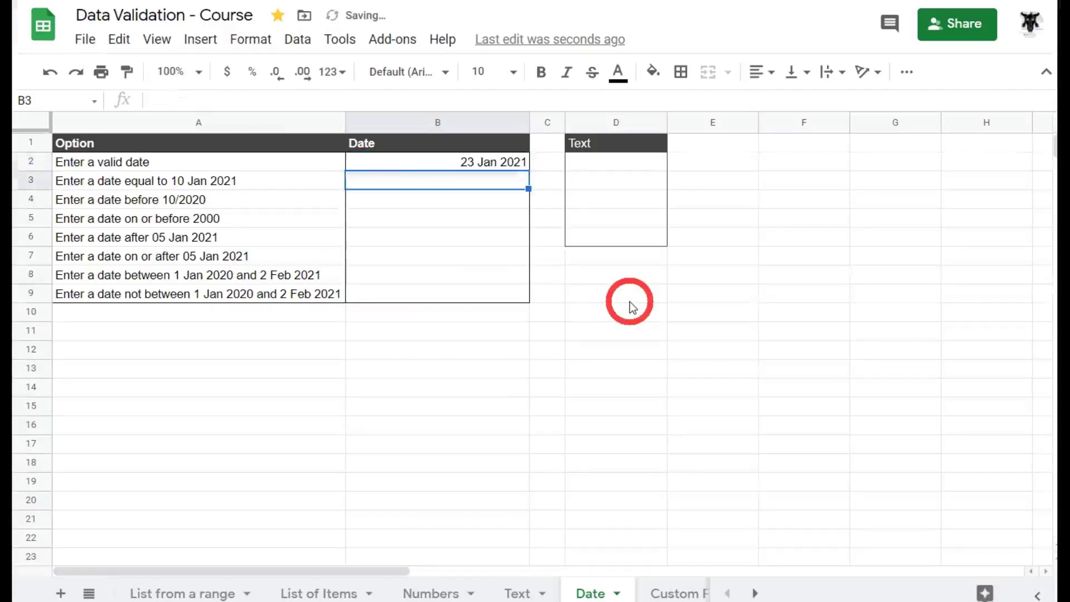
Step: Re-enter B2 as 23/01/2021, then as 12 March 21 (stored as 12 Mar 2021)
left_click(471, 163)
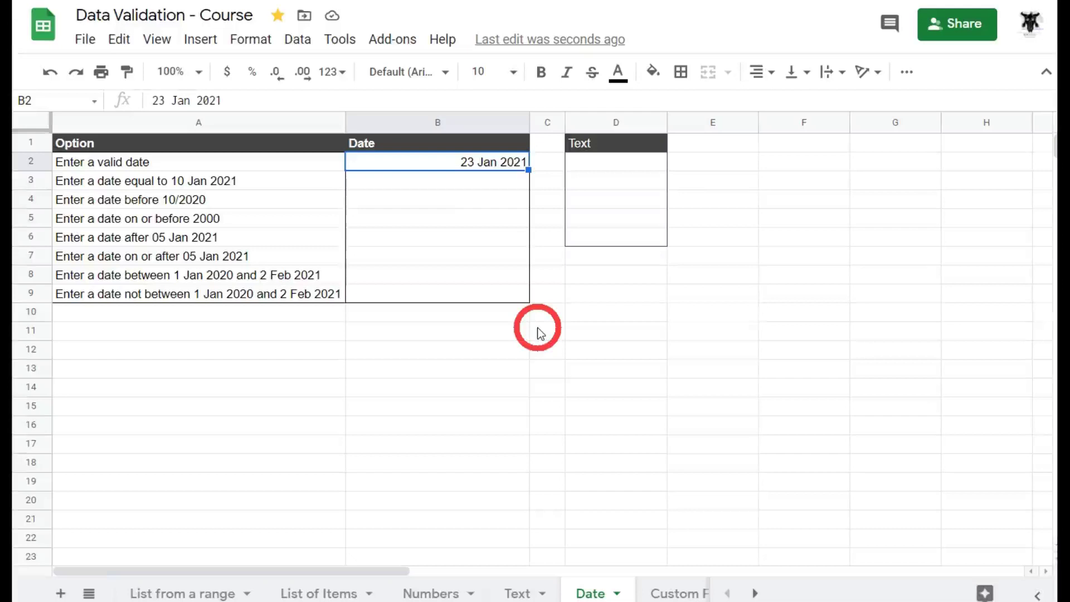
type("23/01/")
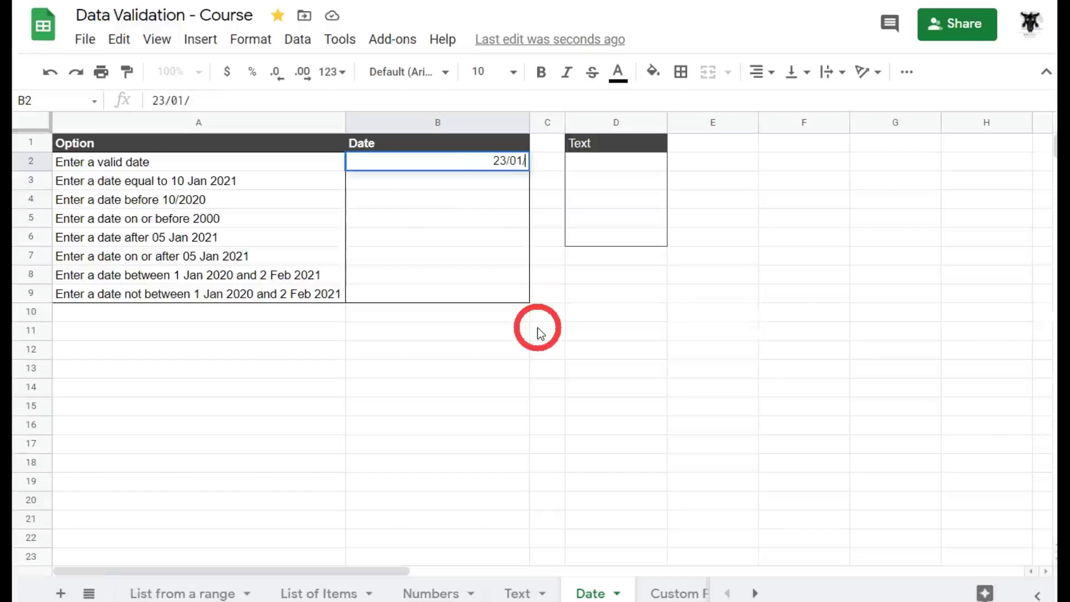
type("2021")
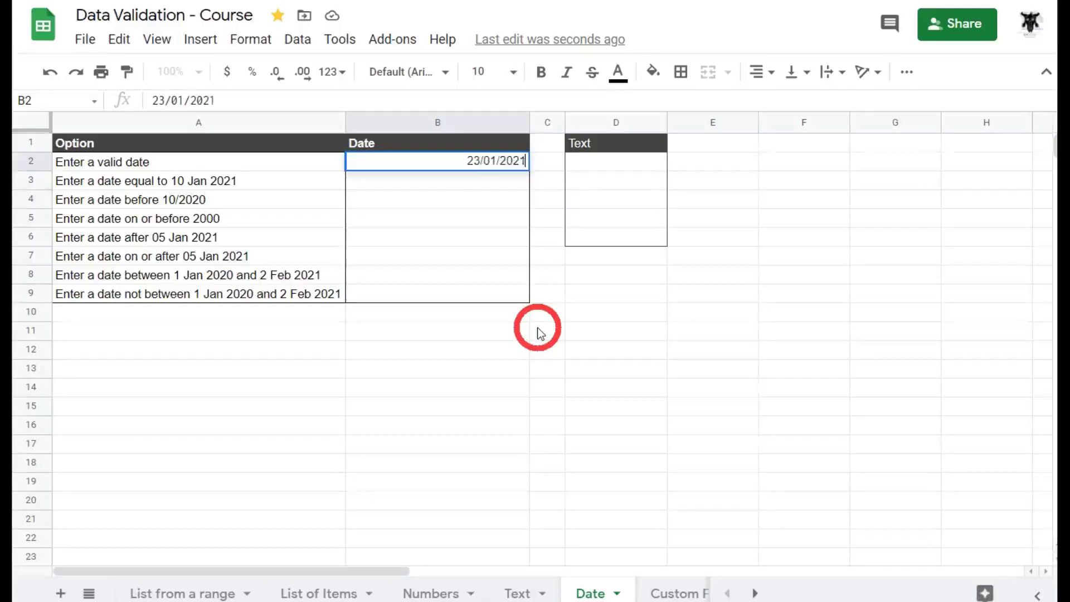
key("Return")
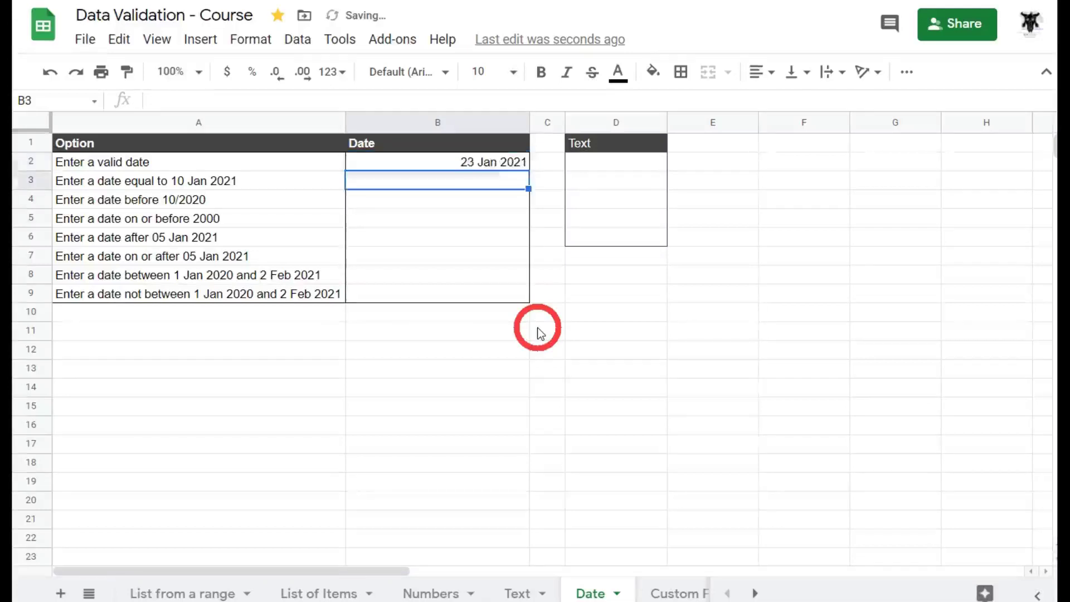
left_click(487, 161)
type("12")
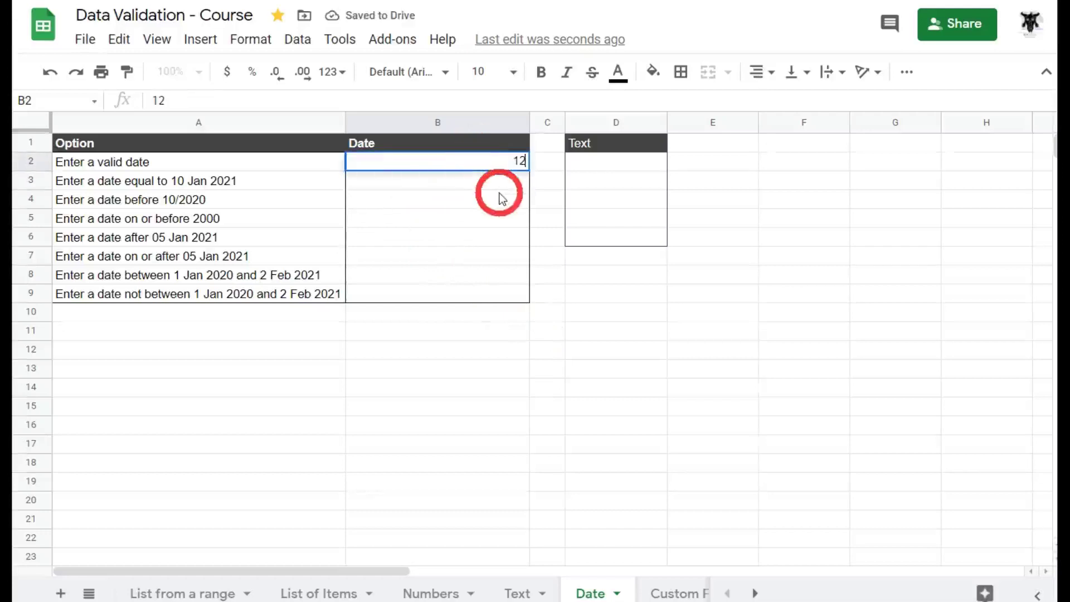
type(" Ma")
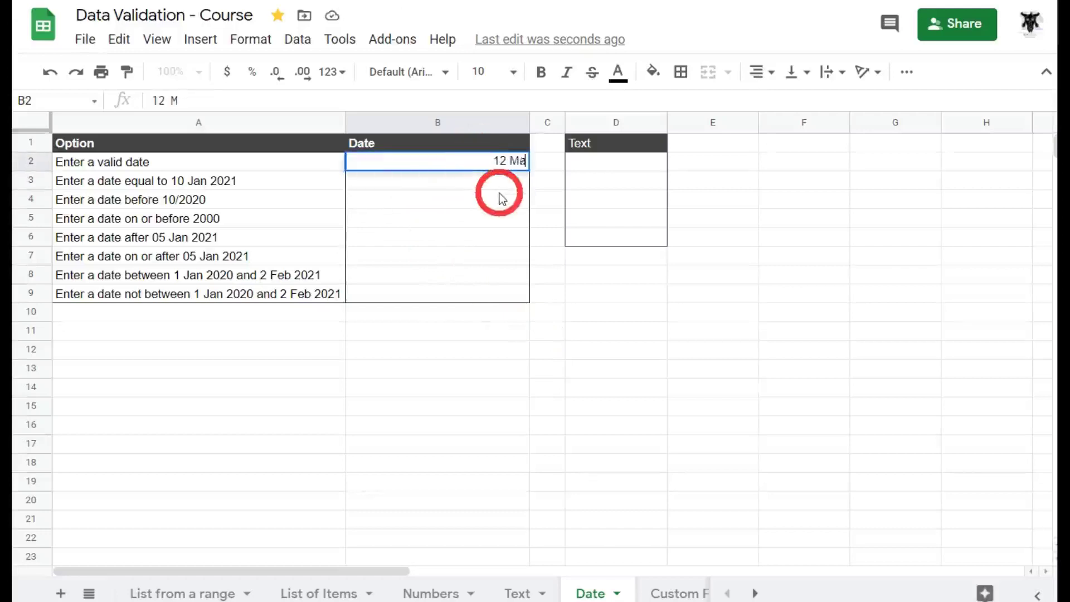
type("rch 21")
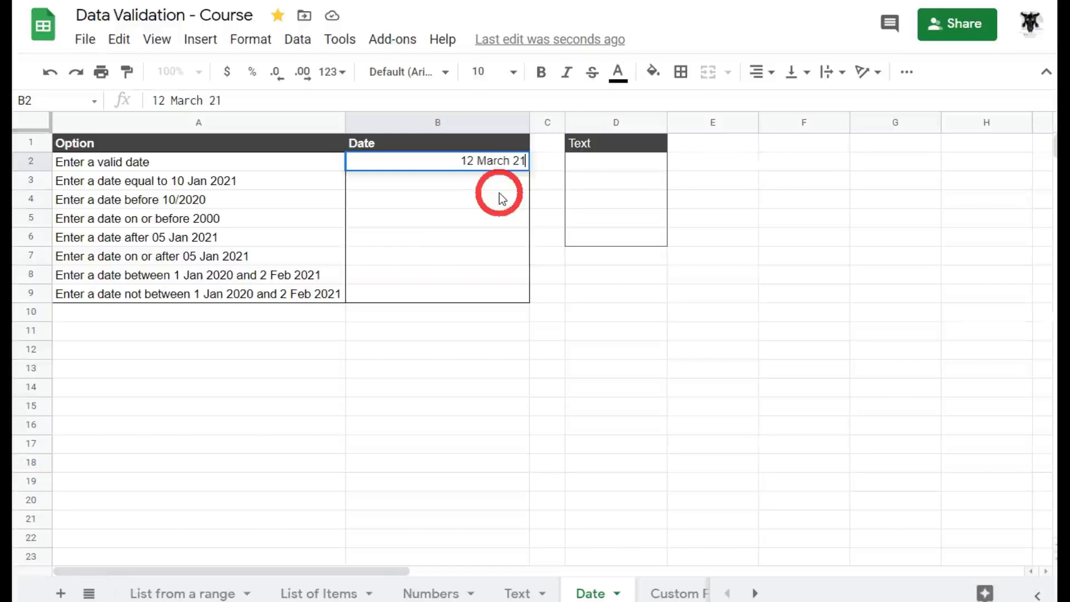
key("Return")
Step: Replace B2 with 01-01-2001, stored as 1 Jan 2001, and check B3's validation note
left_click(470, 162)
key("BackSpace")
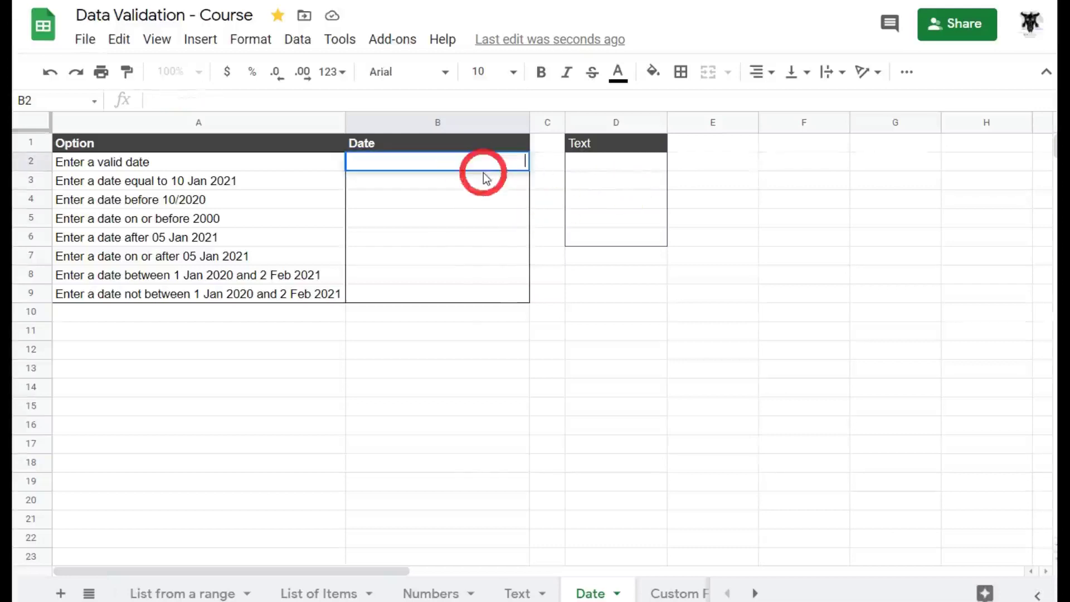
type("01-01-2001")
key("Return")
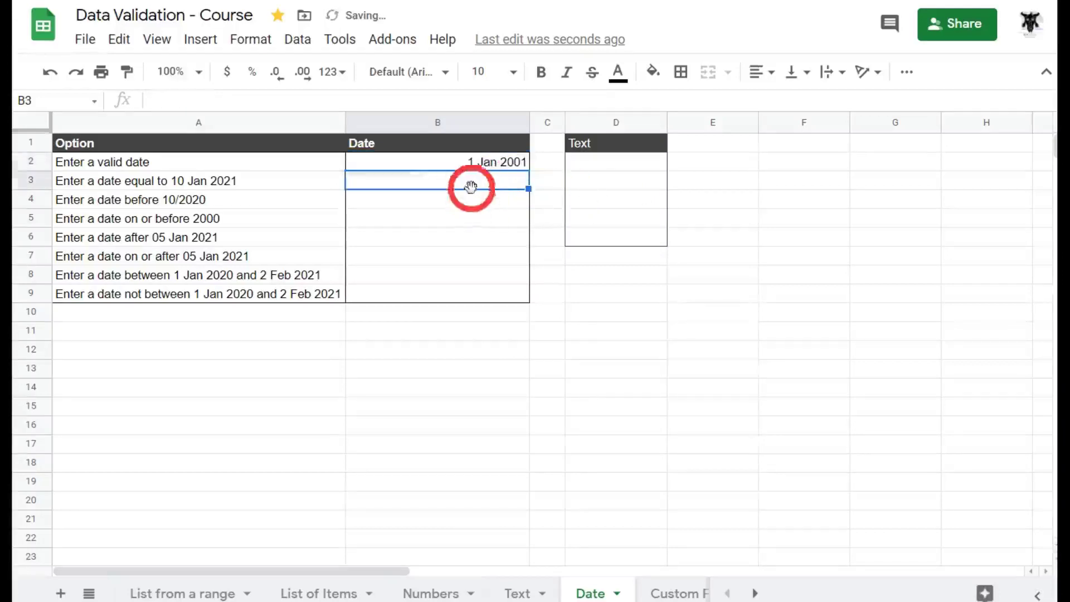
left_click(459, 181)
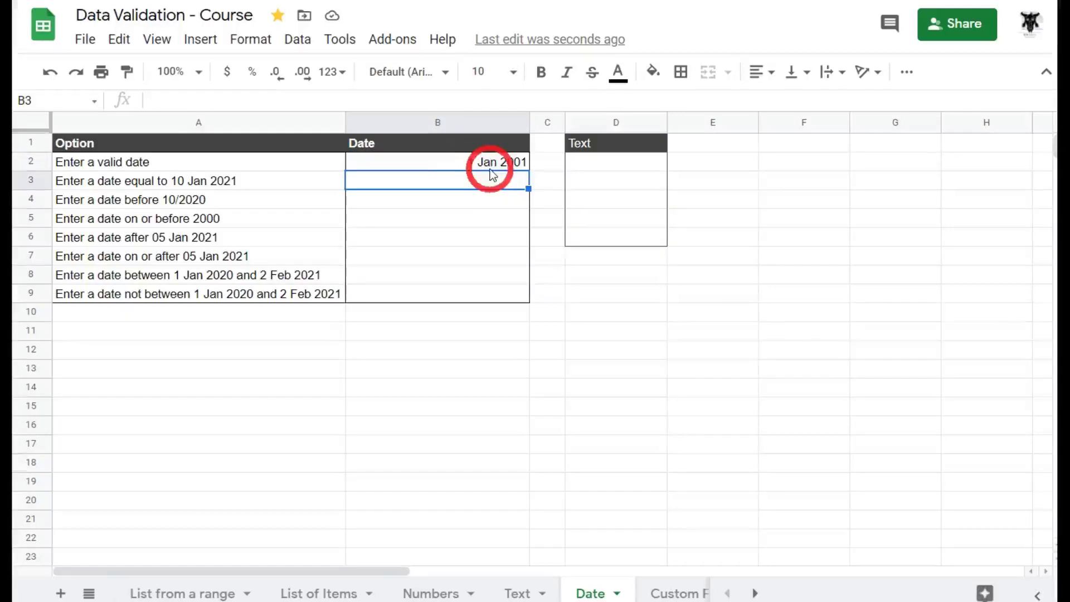
left_click(521, 163)
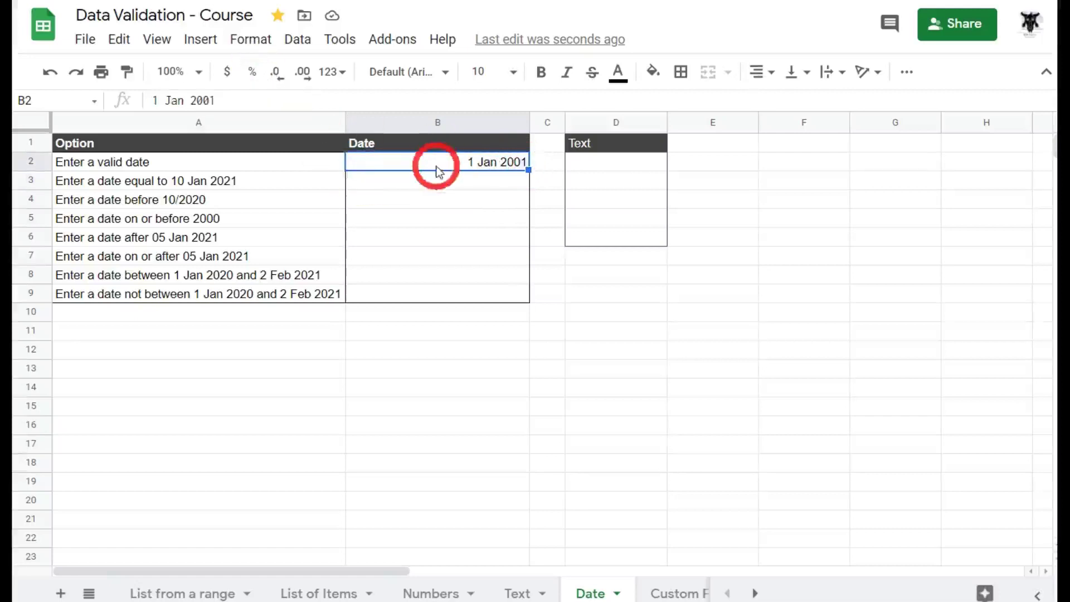
Step: Give B2 a custom date format showing the full month name, e.g. 1 January 2001
mouse_move(438, 169)
left_click(254, 41)
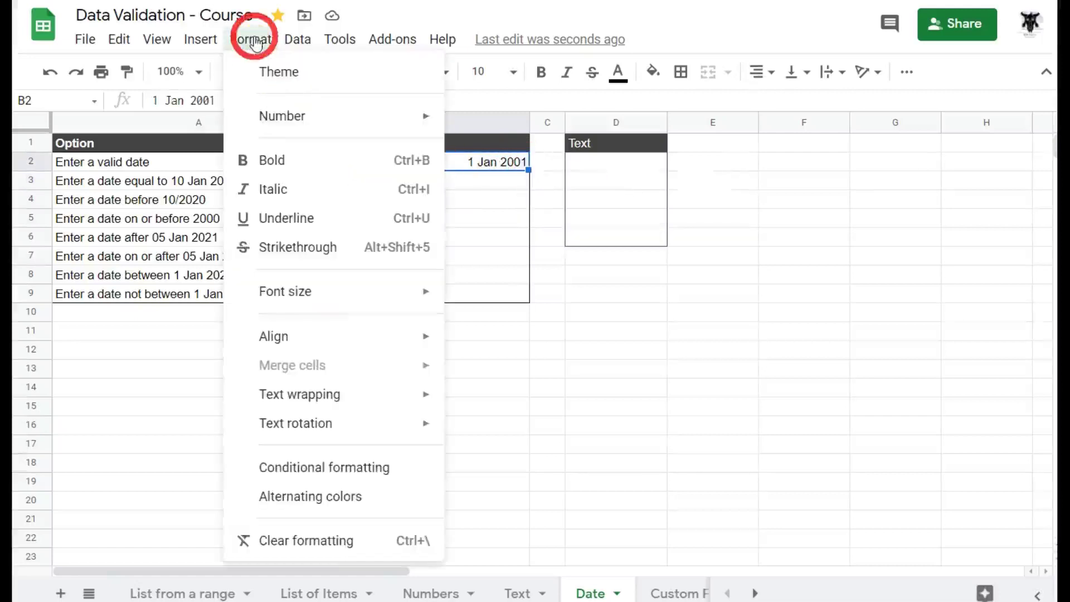
mouse_move(315, 115)
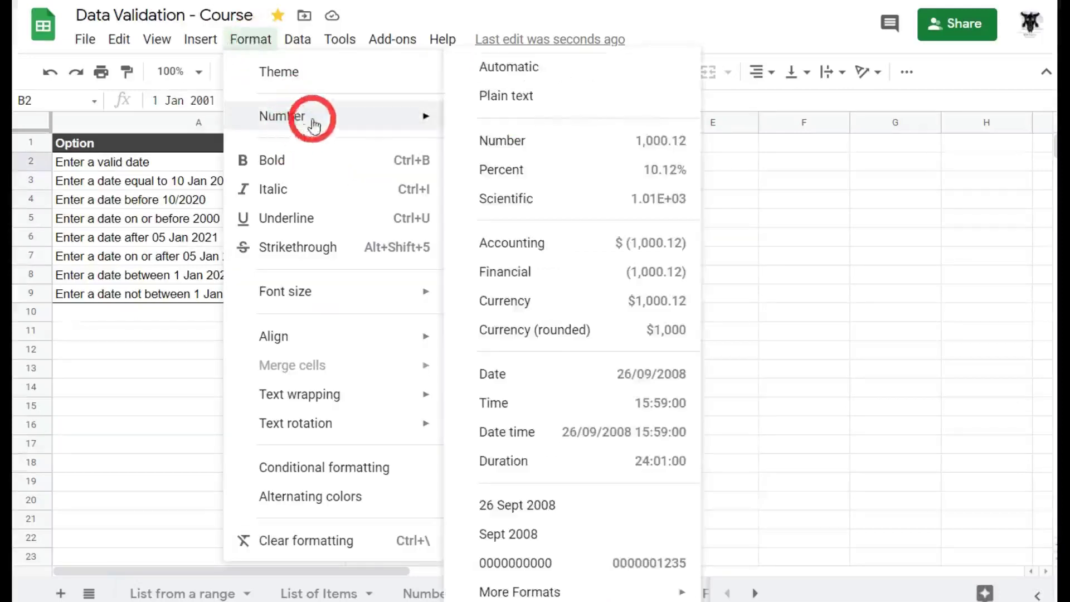
mouse_move(586, 598)
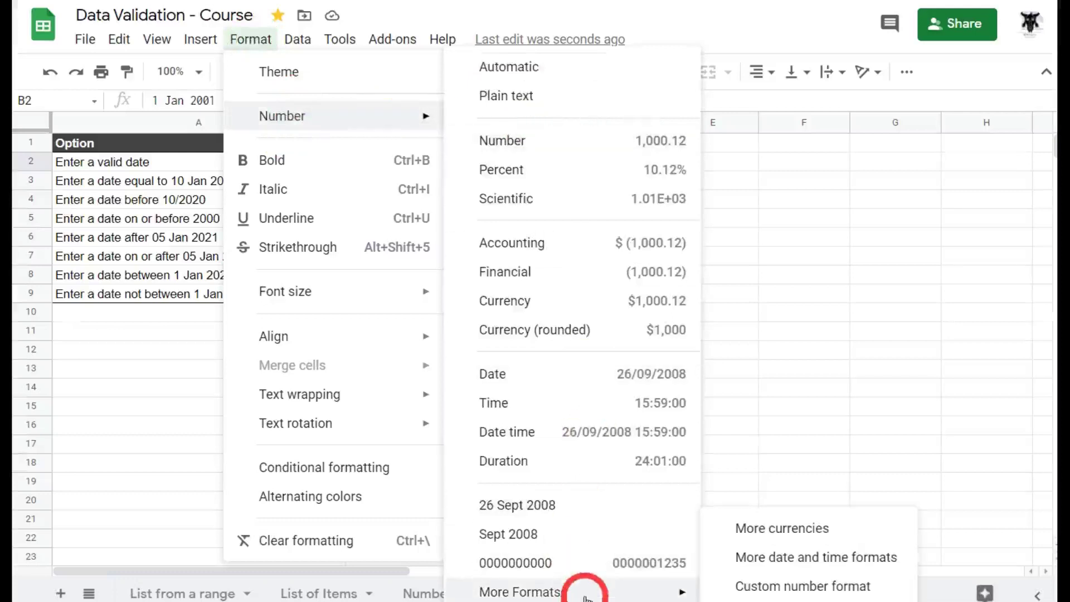
left_click(815, 558)
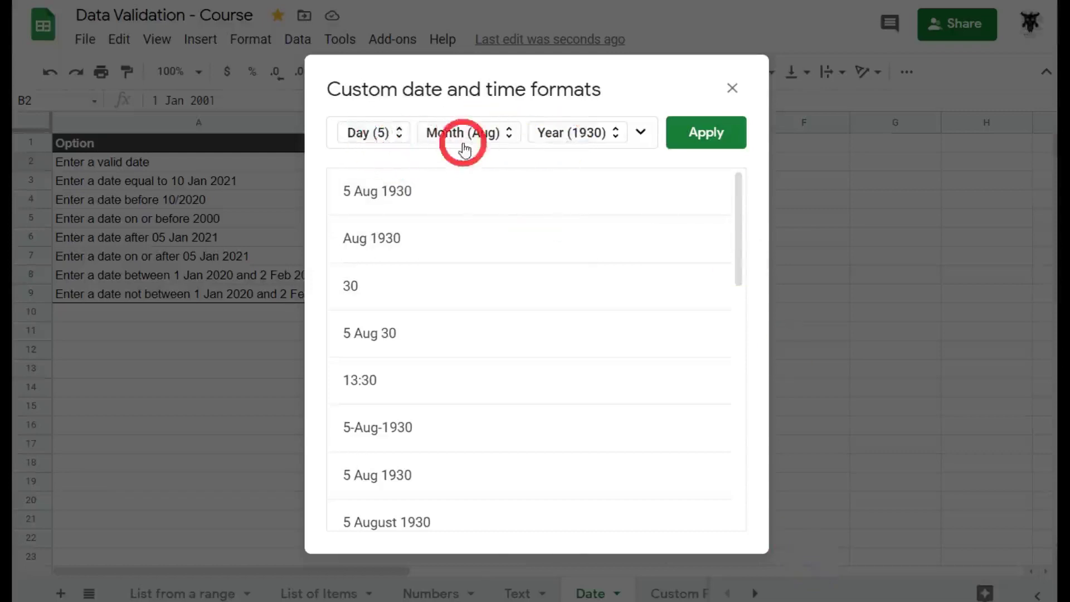
left_click(503, 136)
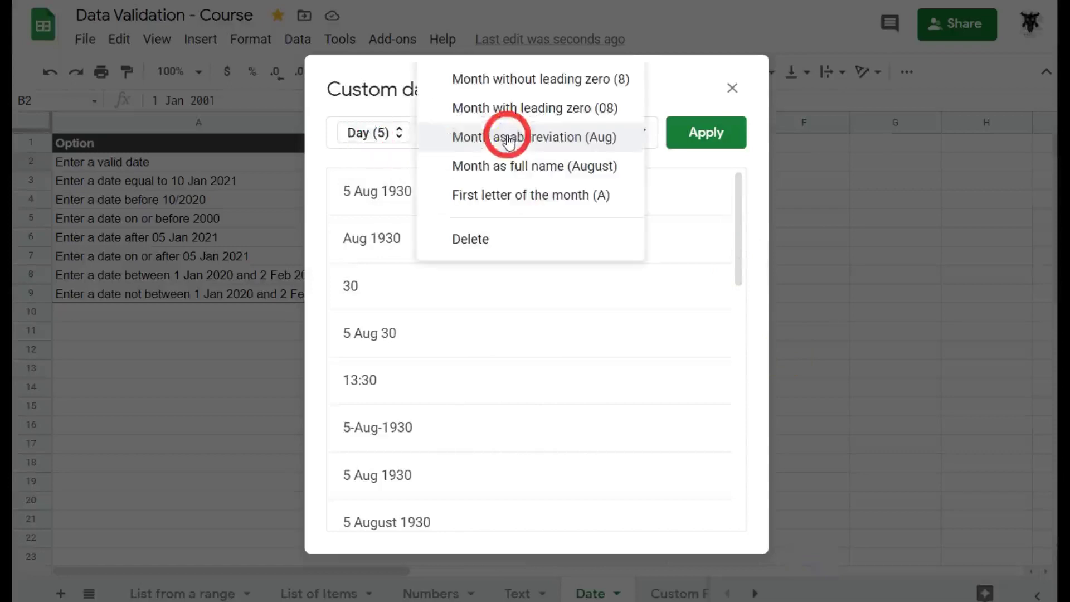
left_click(530, 166)
Step: Apply the full-month date format, then enter 13/04/1999 in B2
left_click(723, 144)
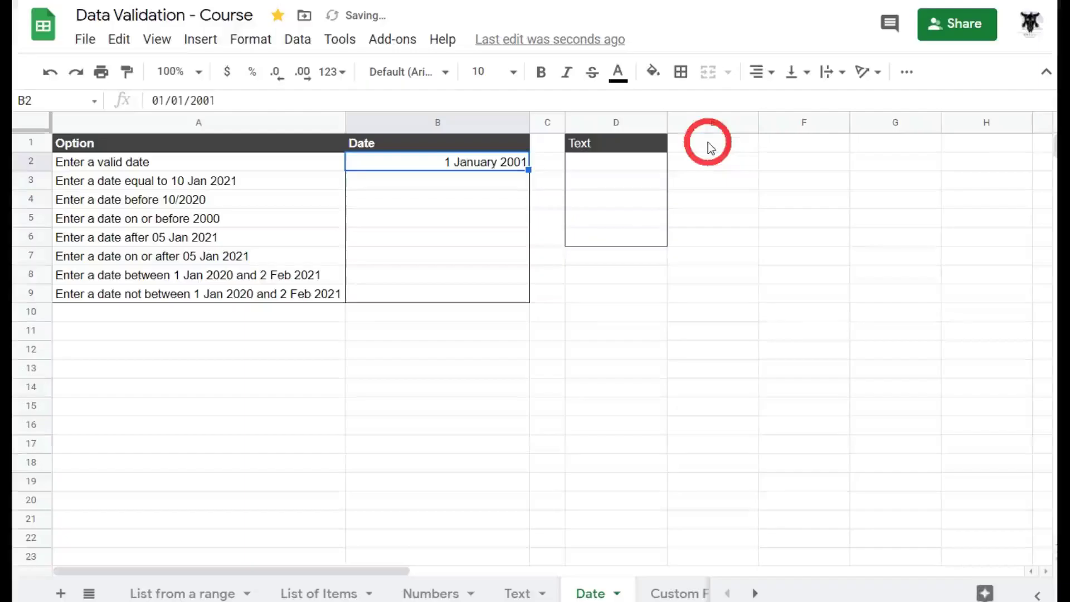
left_click(502, 198)
left_click(493, 160)
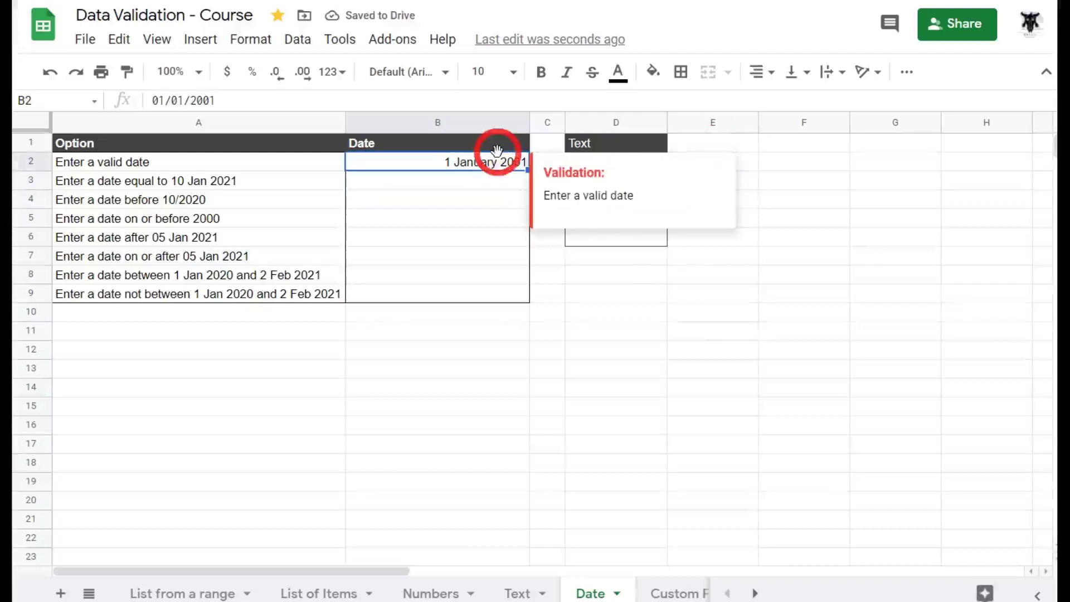
type("13/04")
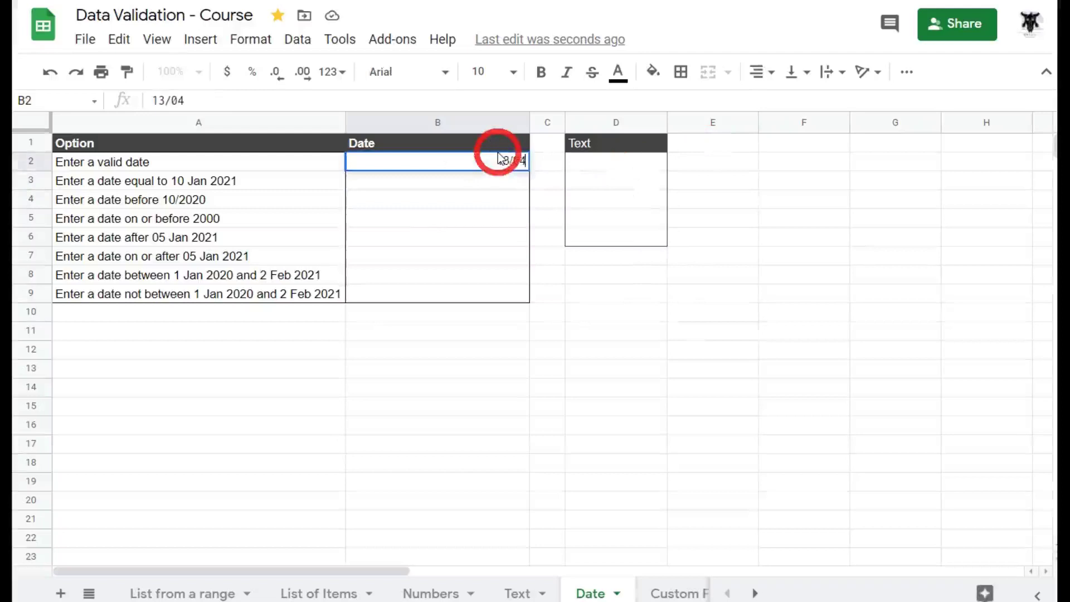
type("/1999")
key("Return")
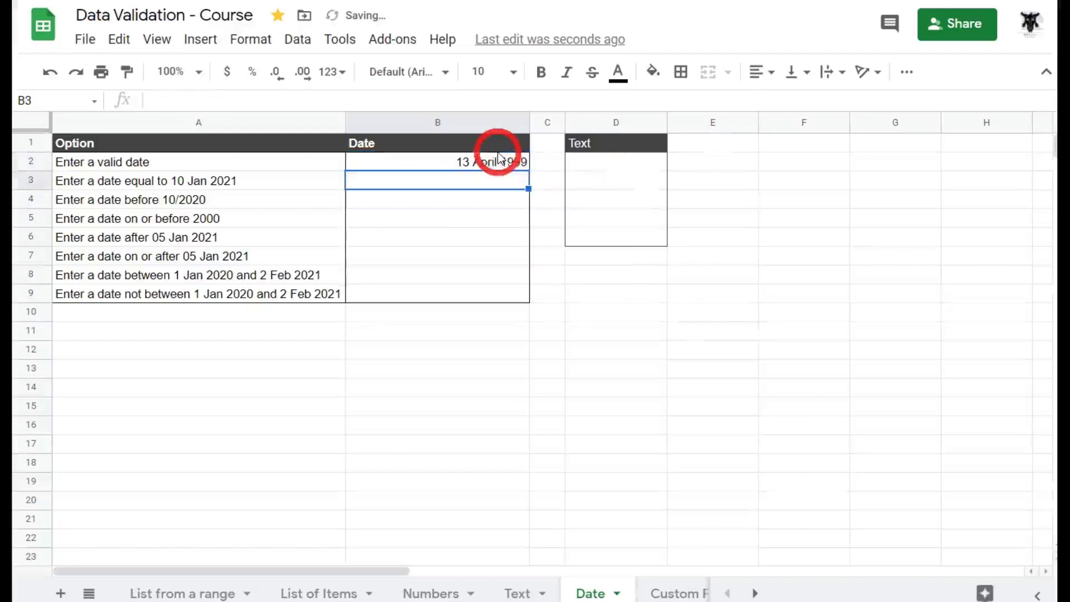
left_click(424, 162)
left_click(581, 274)
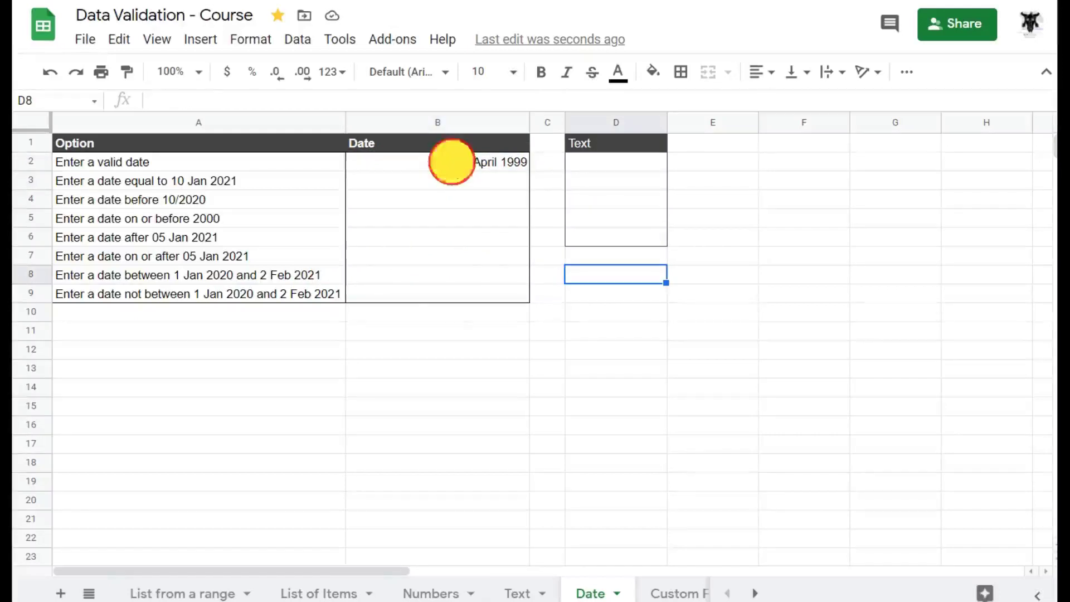
Step: Pick 9 July 1999 for B2 from the date picker and view its validation help
double_click(454, 167)
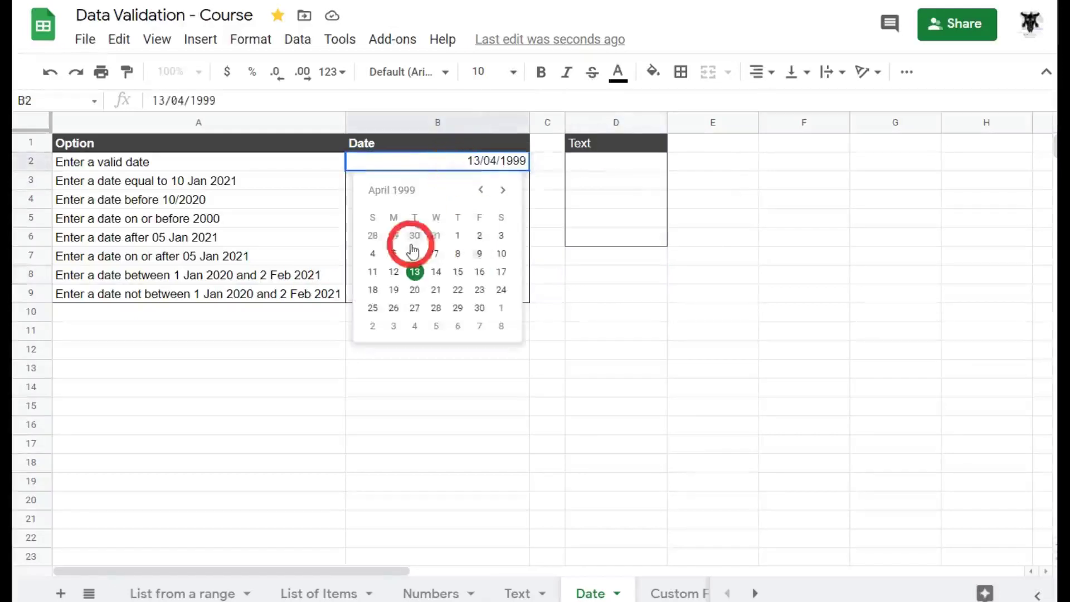
left_click(502, 193)
left_click(501, 192)
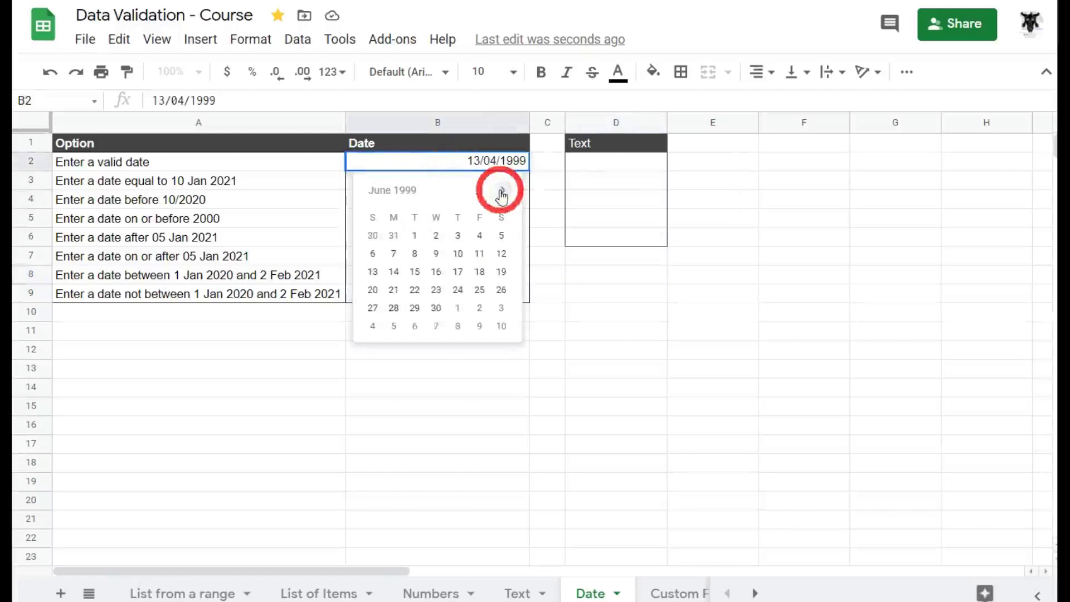
left_click(502, 192)
left_click(479, 254)
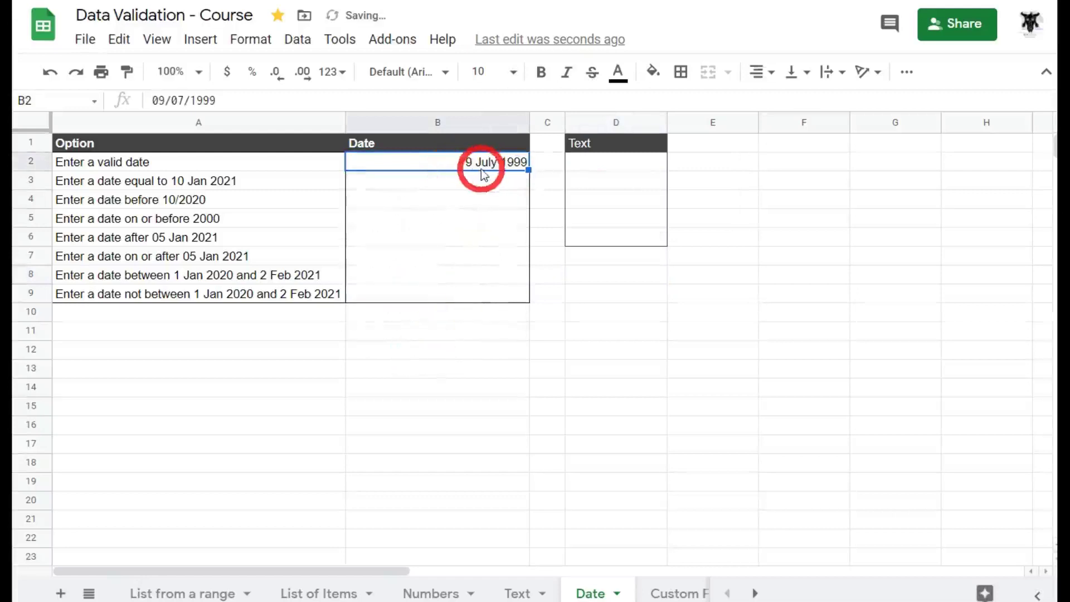
mouse_move(483, 167)
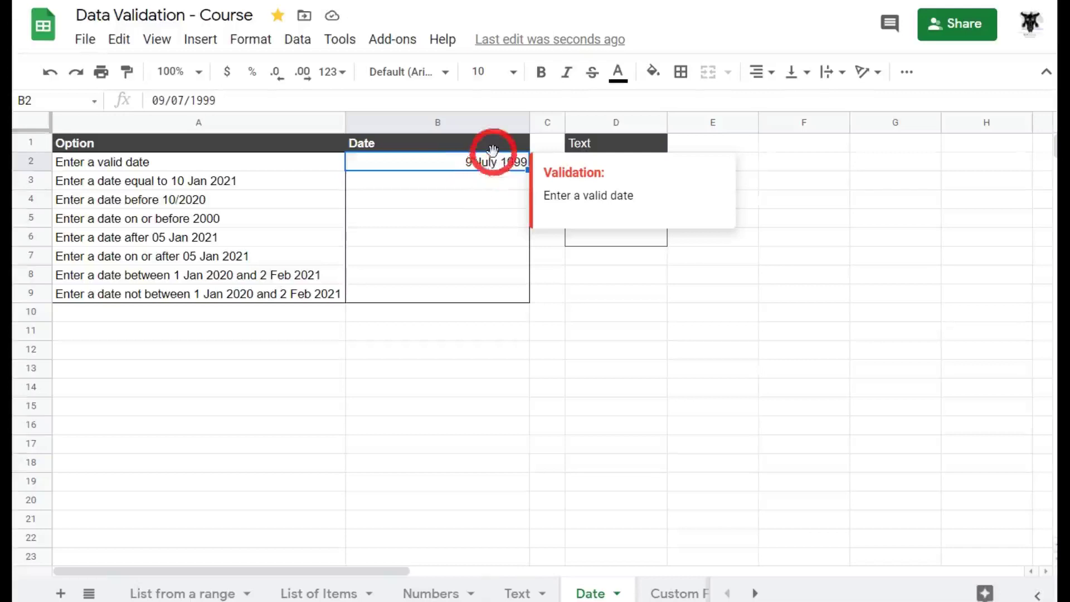
left_click(494, 147)
left_click(489, 162)
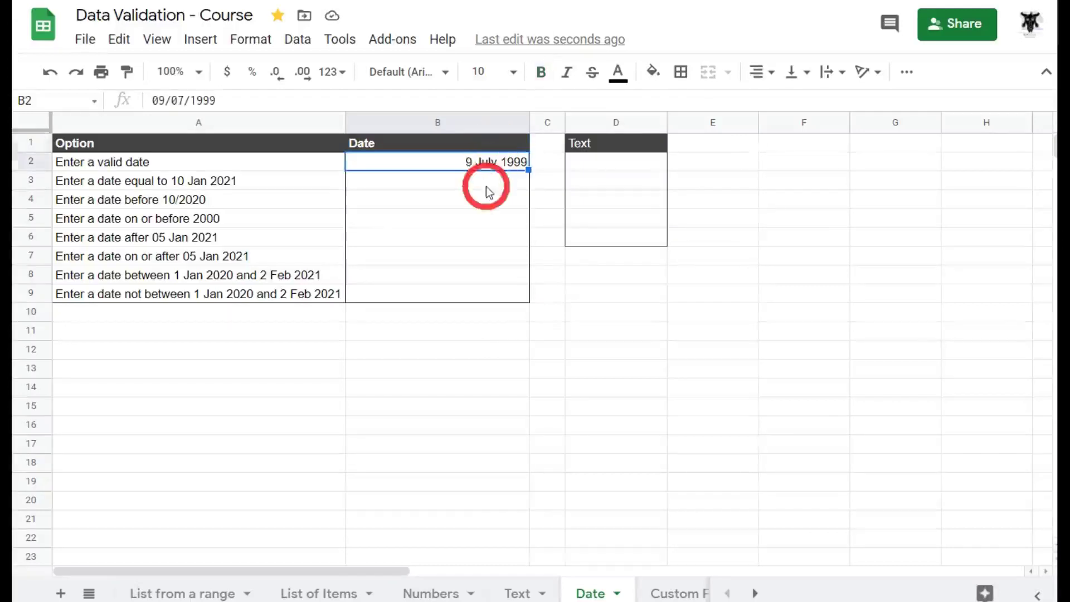
Step: Add the note 'Double click for date picker' to cell B2
right_click(486, 159)
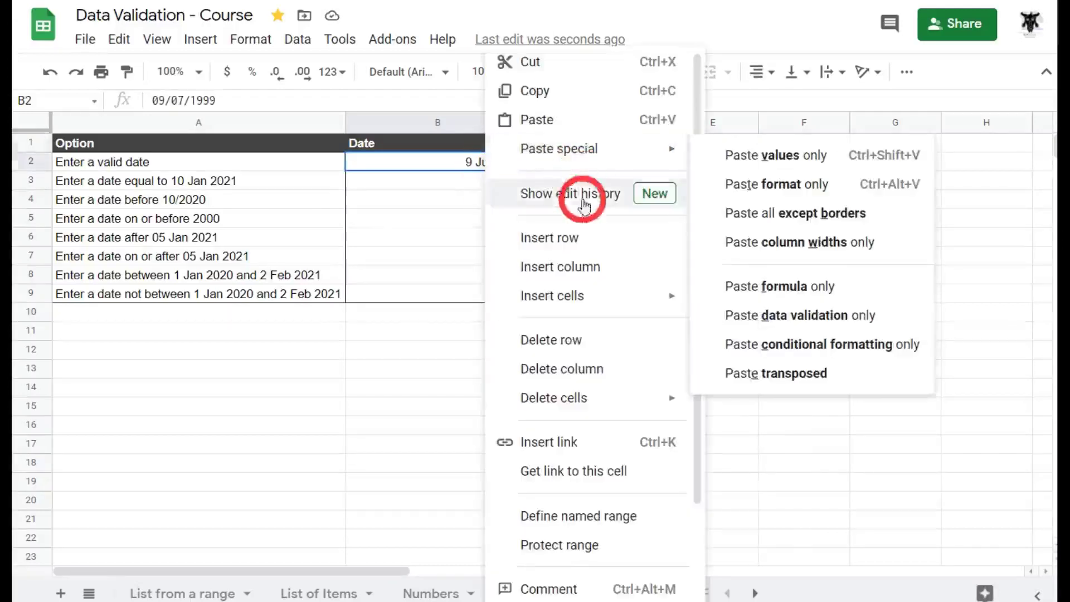
scroll(633, 394, "down", 2)
left_click(622, 487)
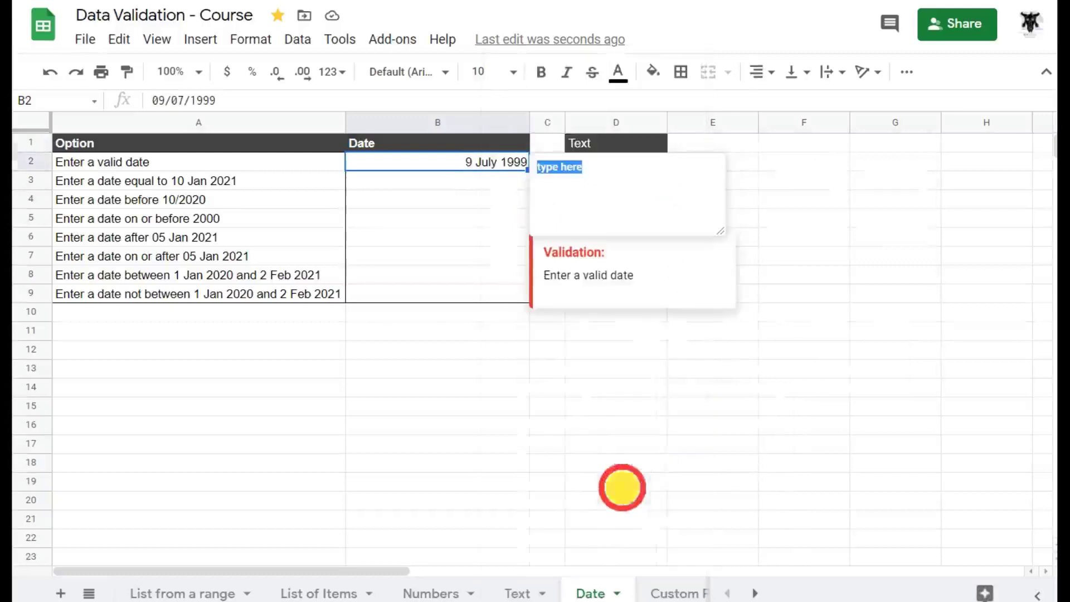
type("Double ")
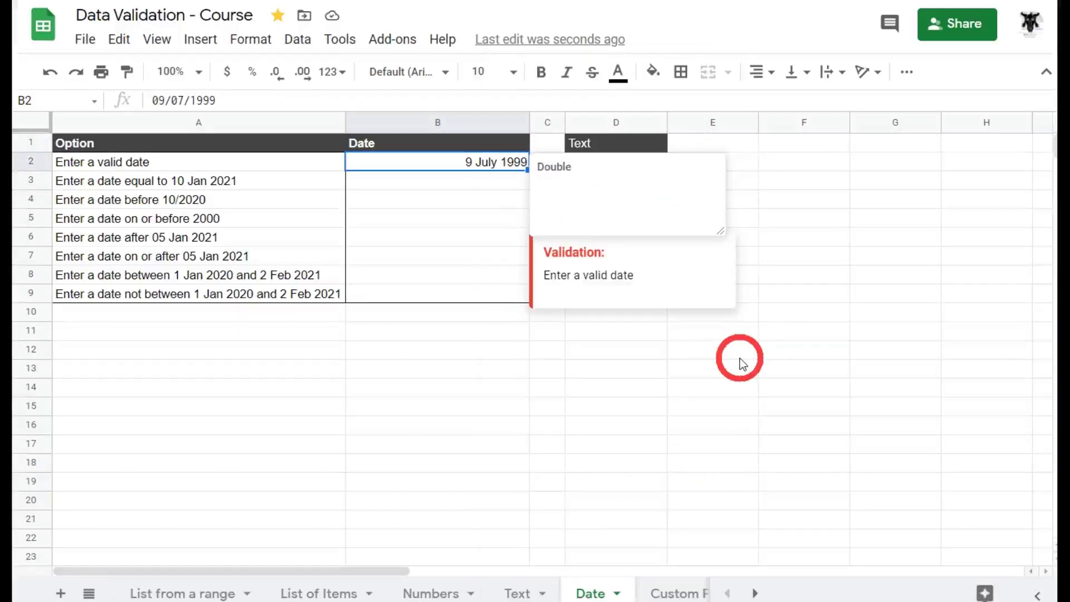
type("click for date picker.")
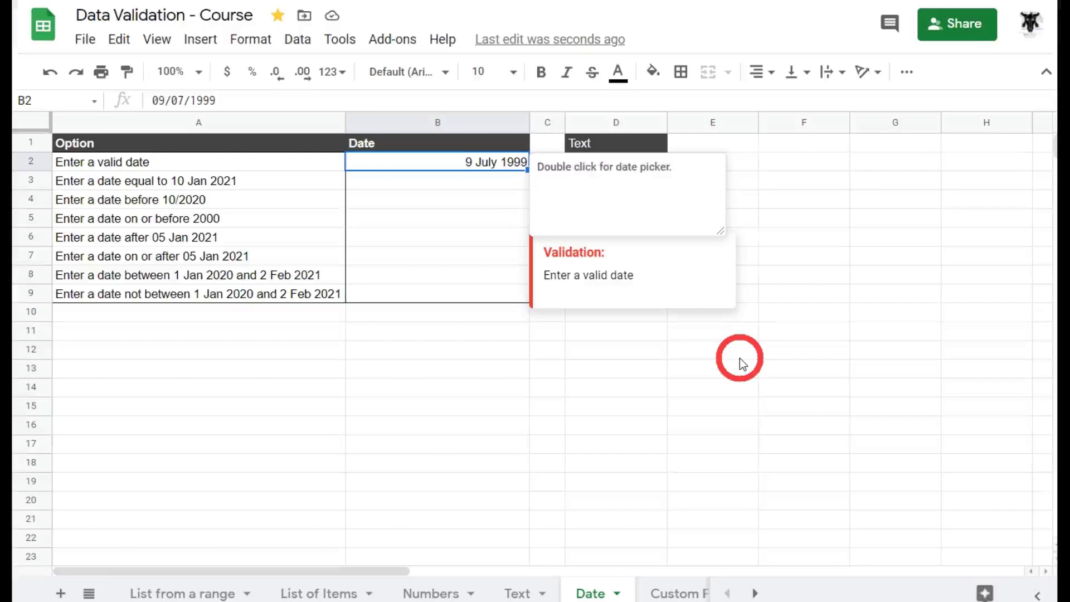
left_click(521, 385)
mouse_move(495, 166)
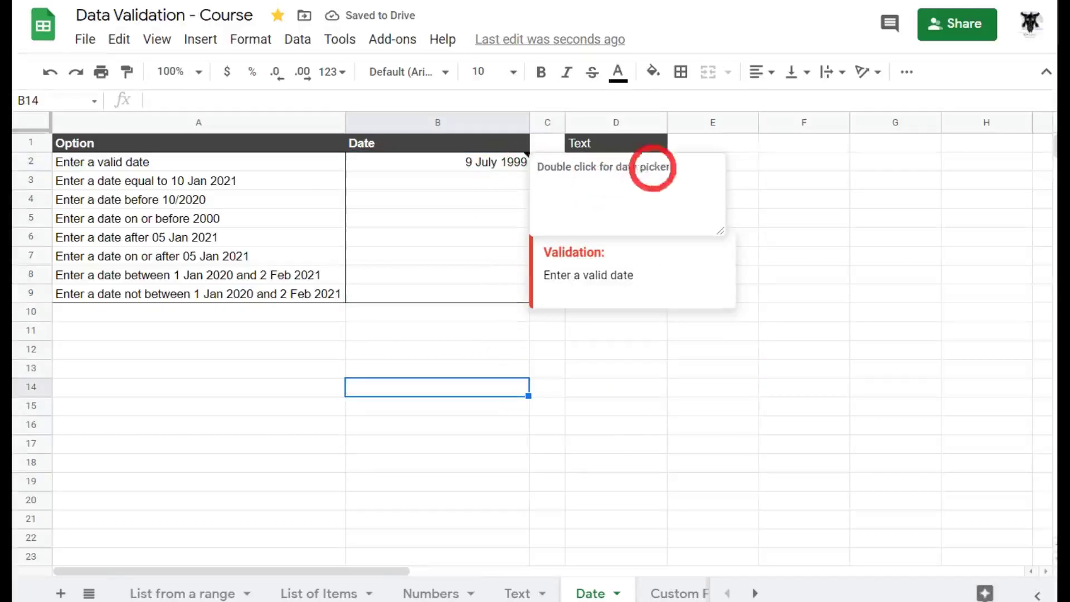
left_click(469, 192)
left_click(483, 182)
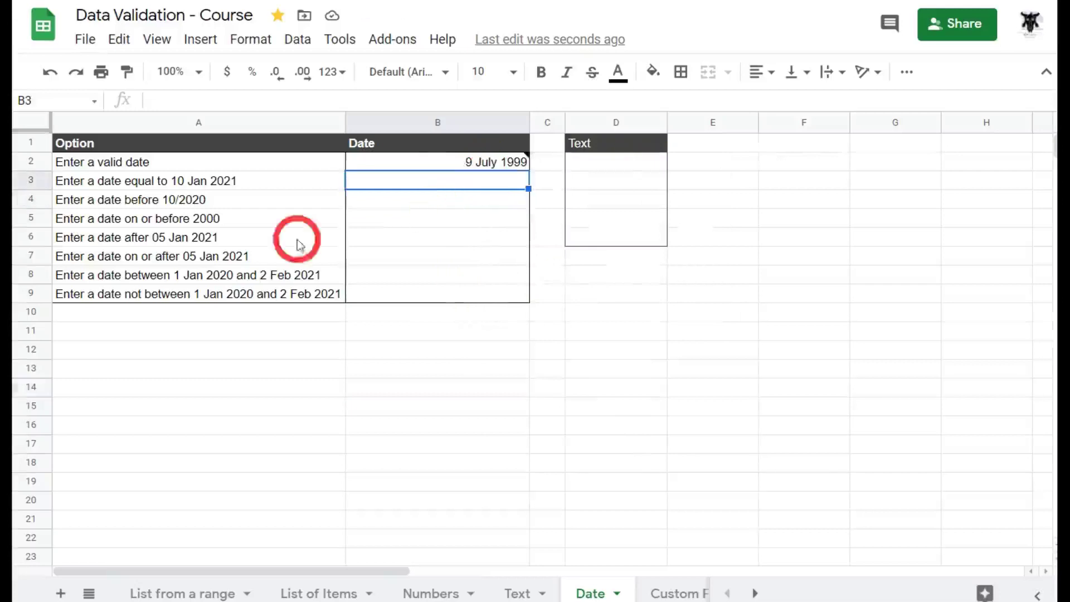
left_click(437, 162)
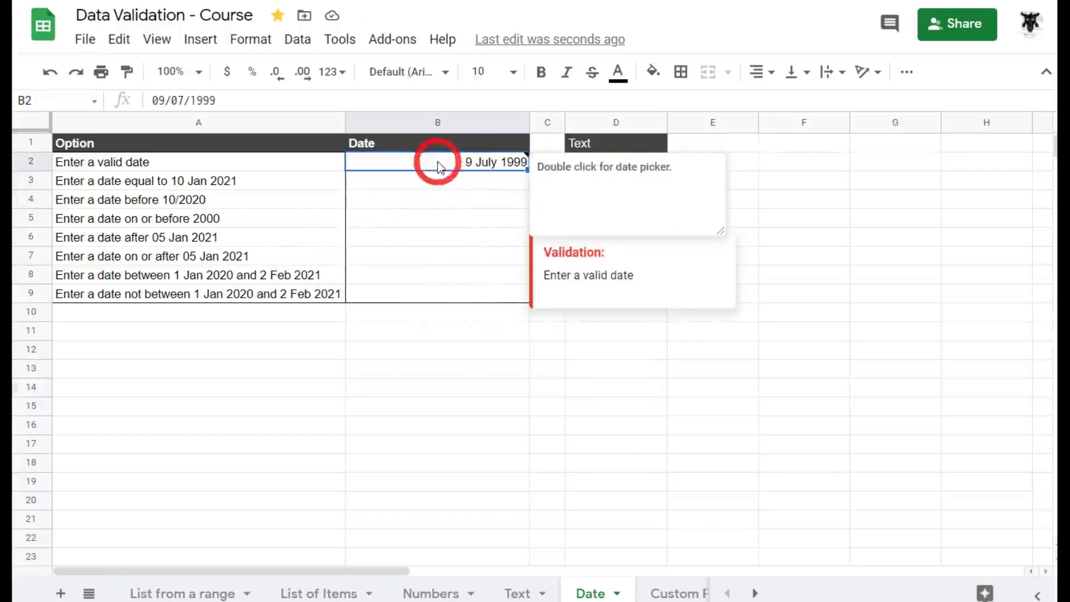
right_click(480, 166)
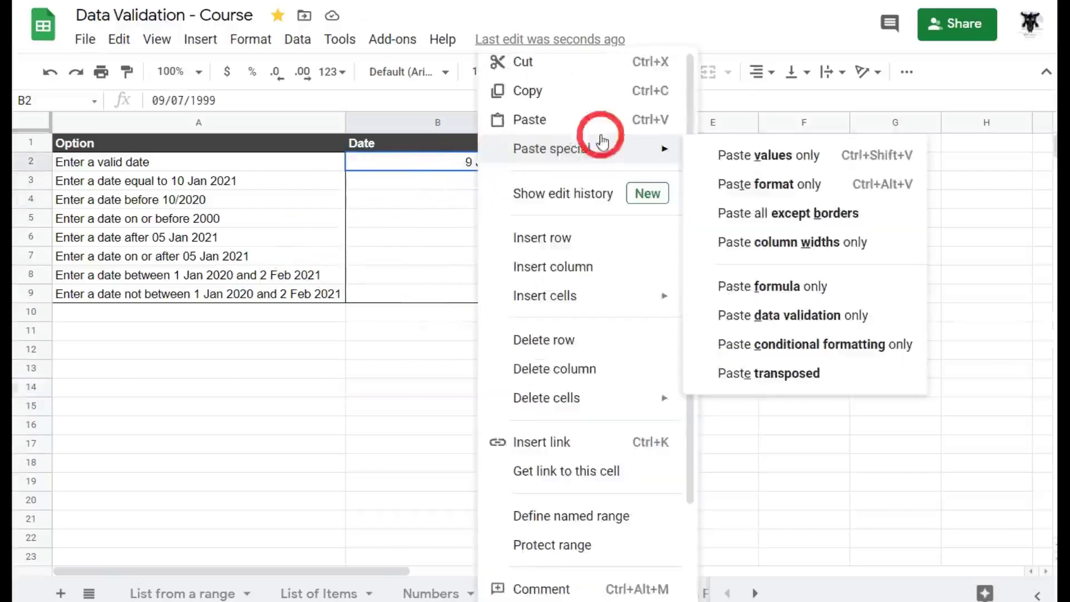
scroll(580, 516, "down", 3)
left_click(553, 591)
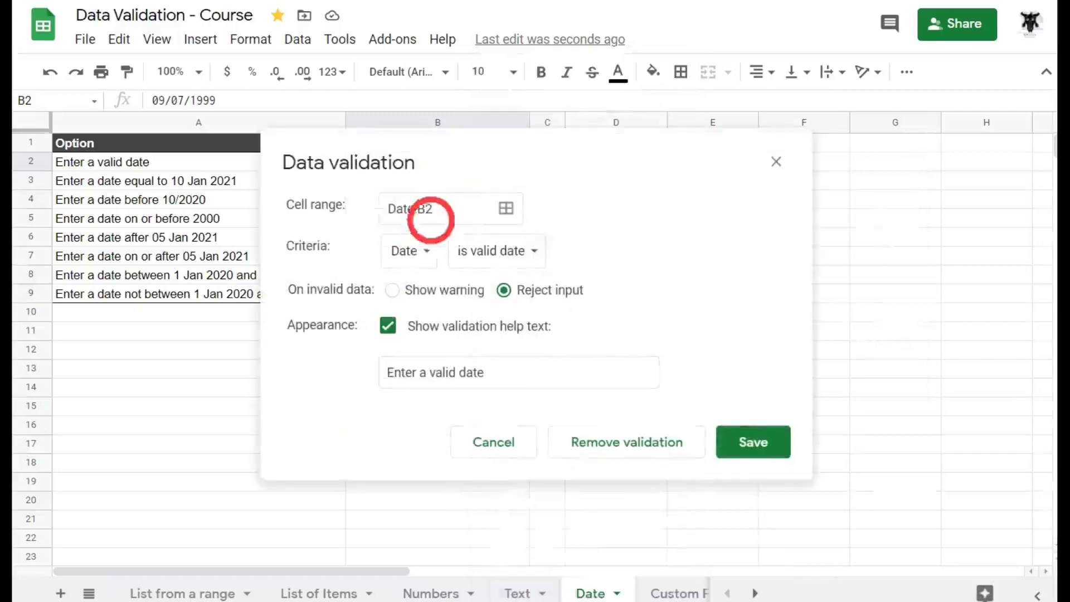
left_click(427, 252)
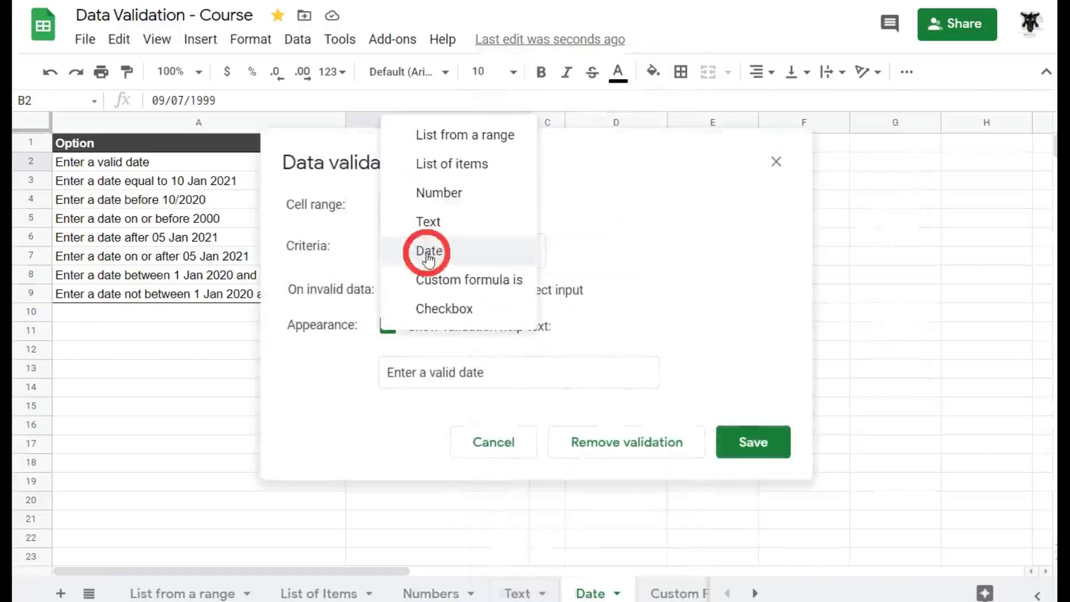
left_click(689, 236)
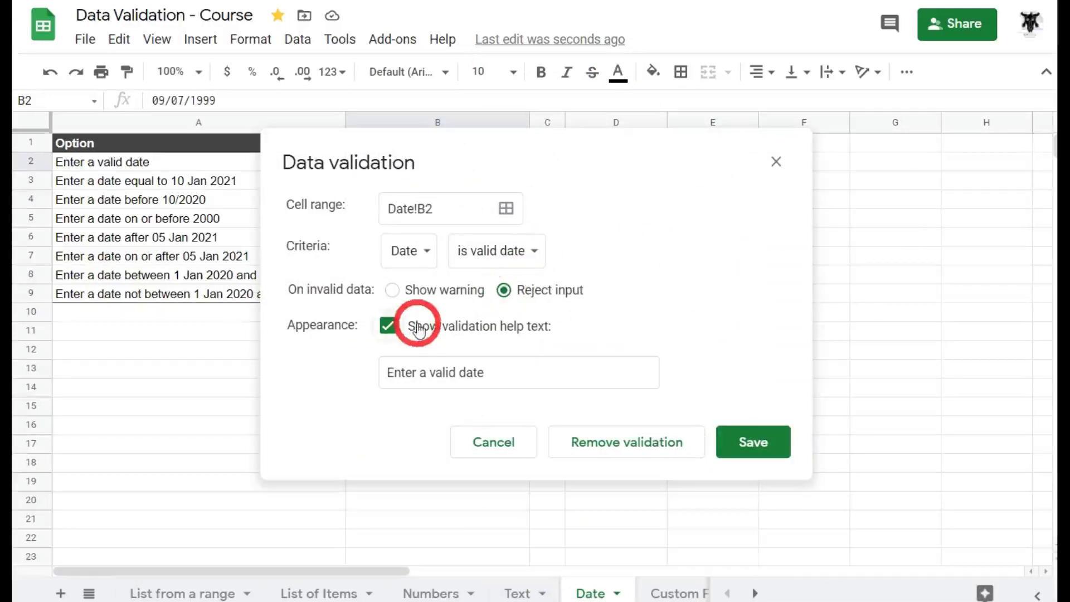
left_click(752, 443)
left_click(533, 312)
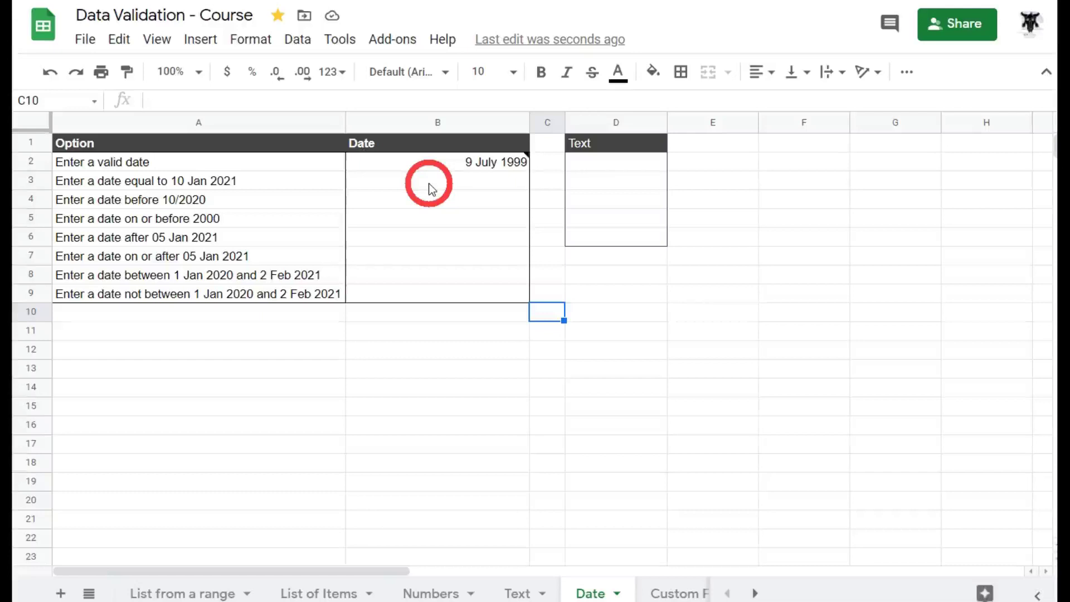
left_click(432, 185)
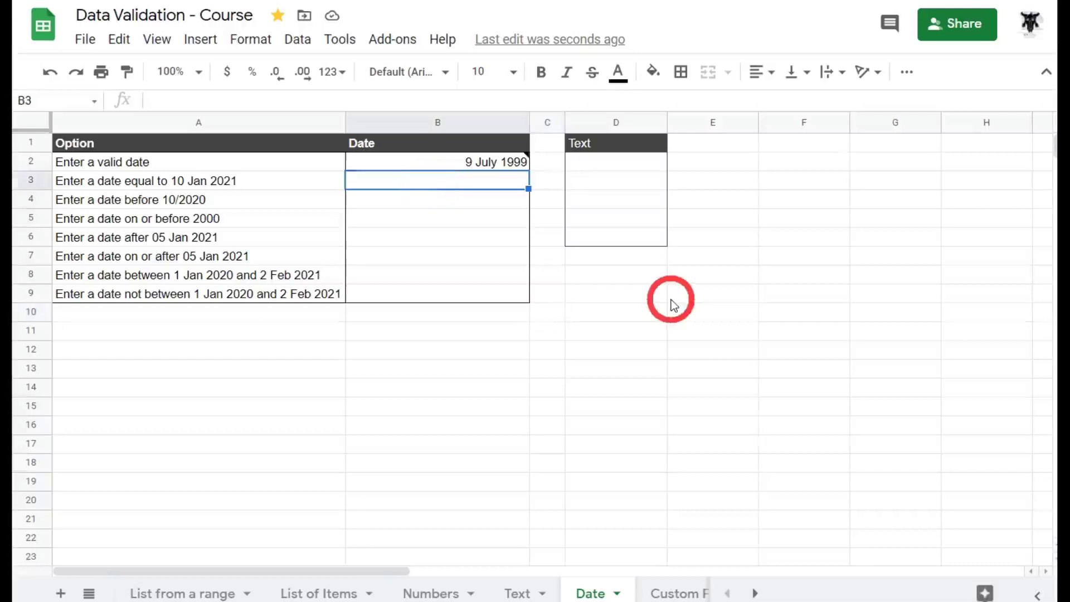
Step: Enter 10/01/21 in B3, stored as 10/01/2021
type("1")
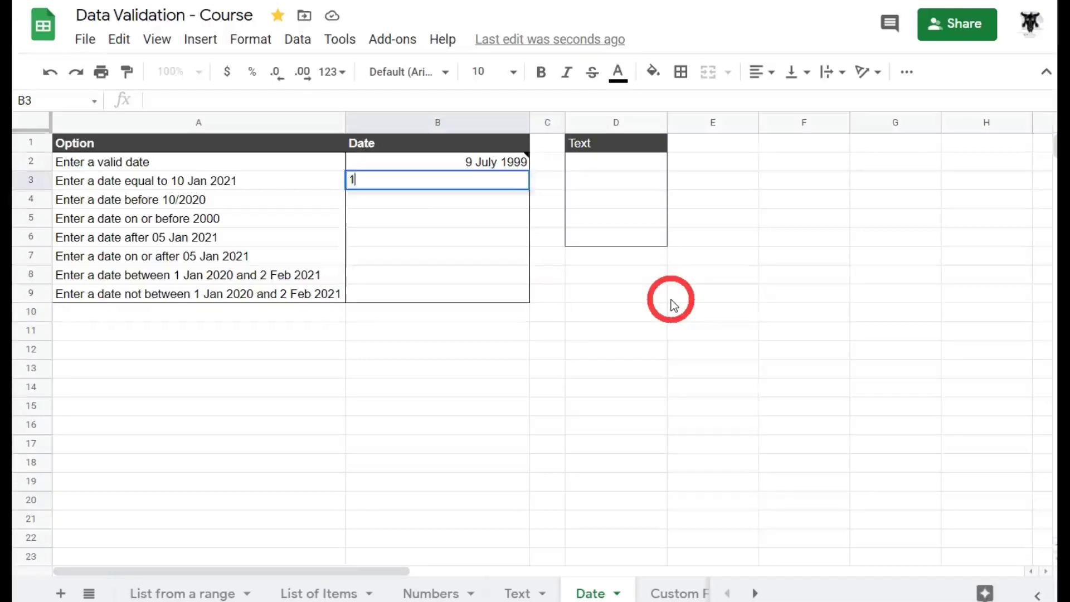
type("0/01/21")
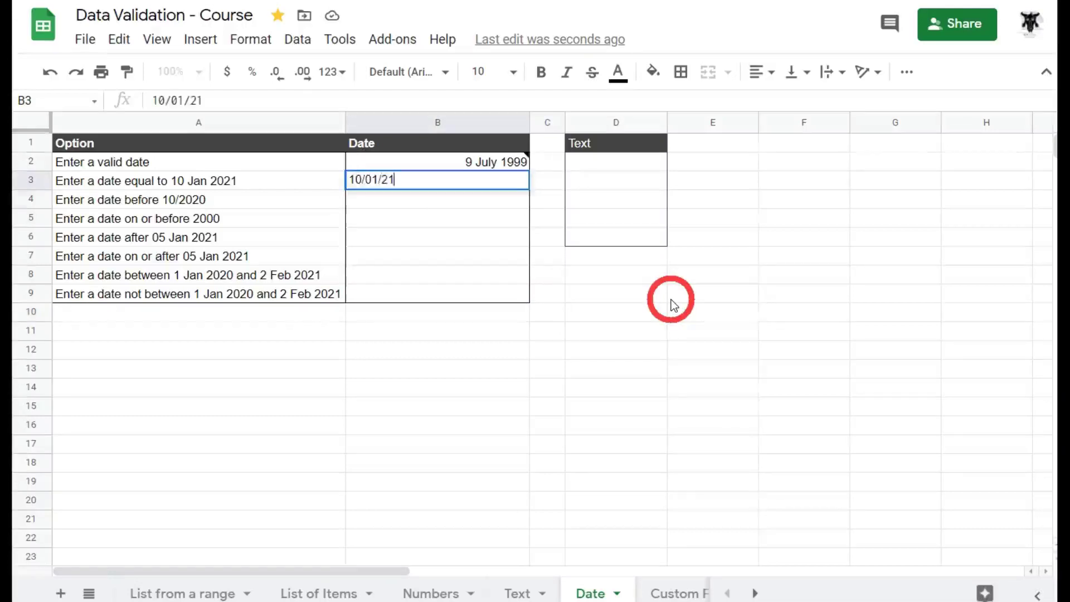
key("Return")
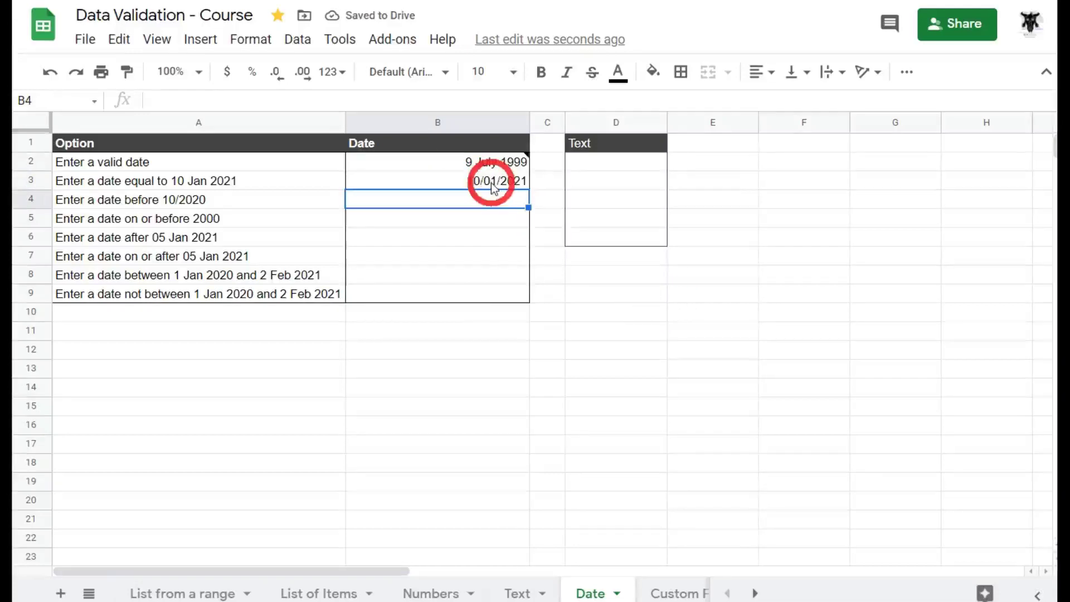
left_click(493, 185)
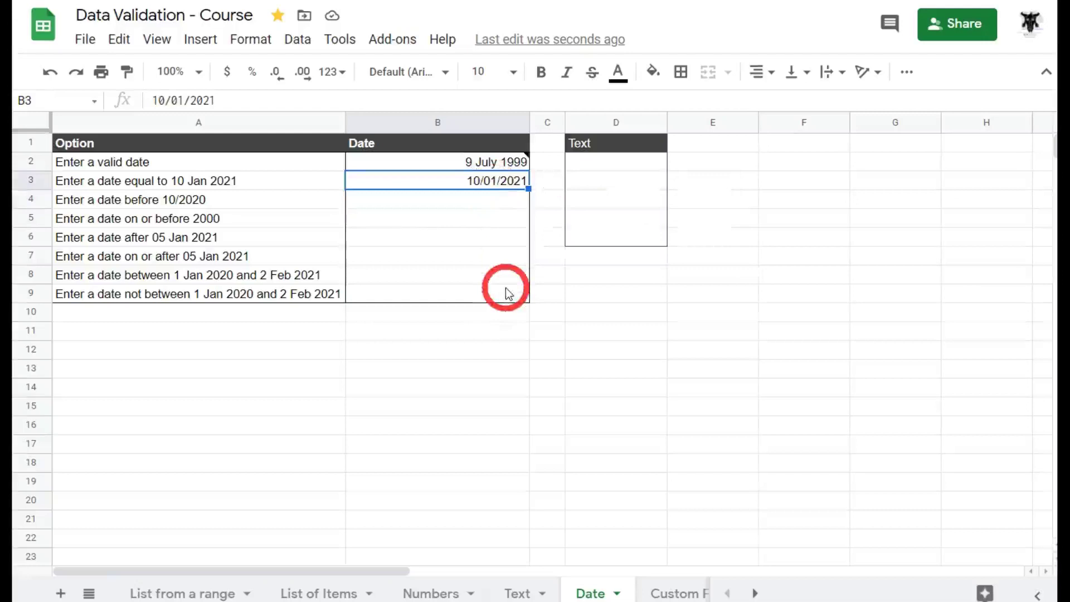
Step: Test 09 Feb 2020 in B3 and see it rejected as not equal to 10 Jan 2021
type("09 Feb")
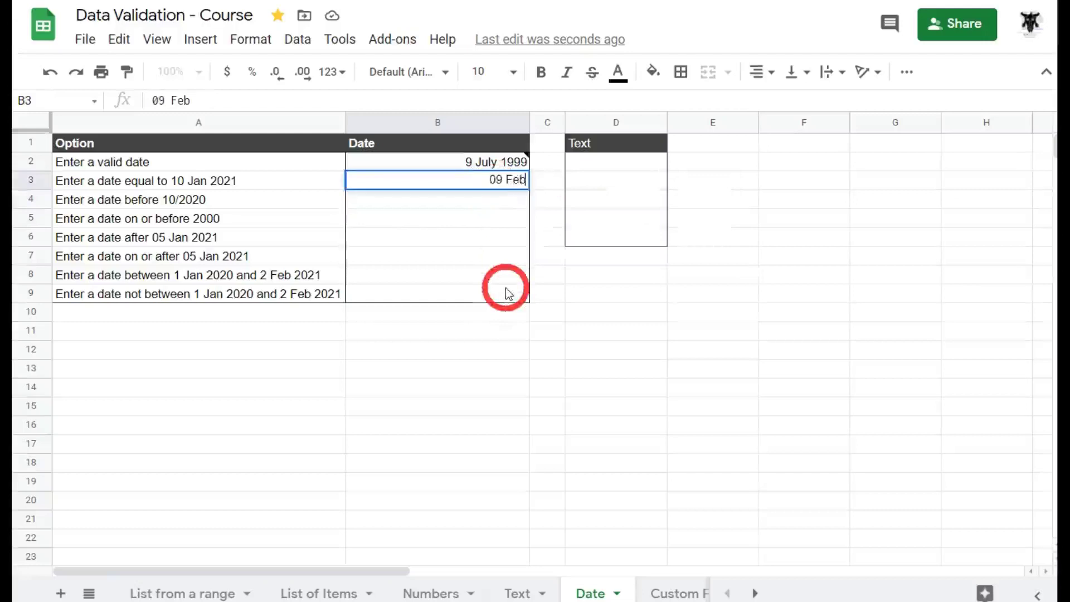
type(" 2020")
key("Return")
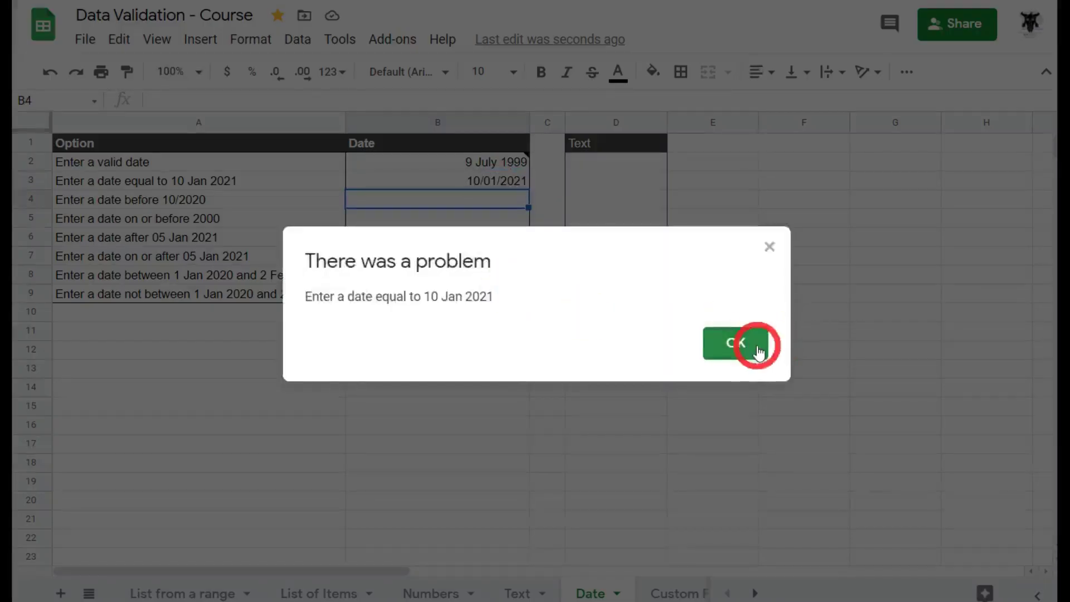
left_click(759, 351)
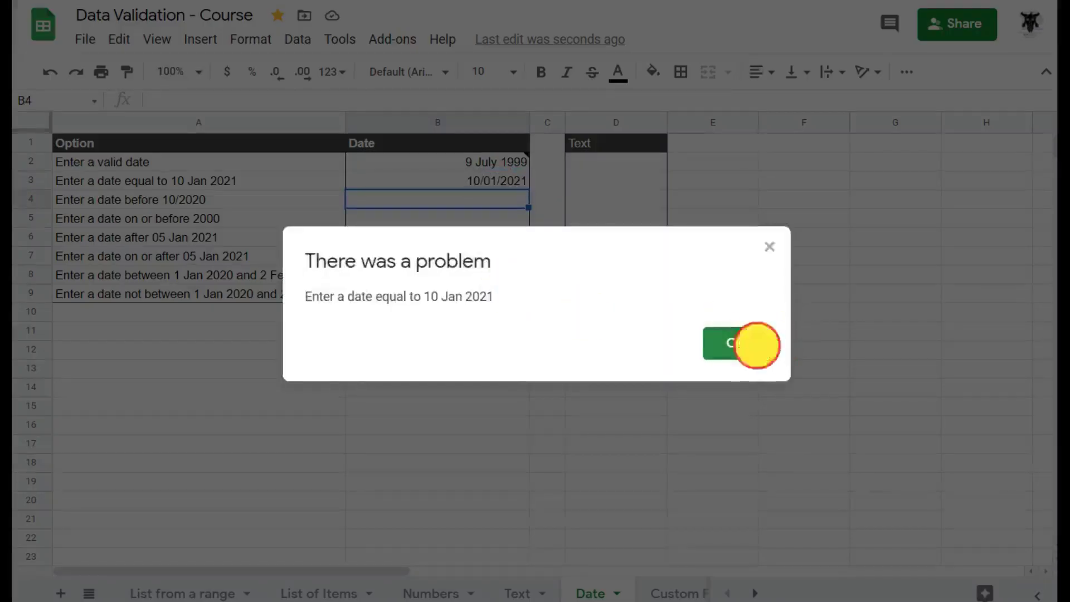
left_click(456, 177)
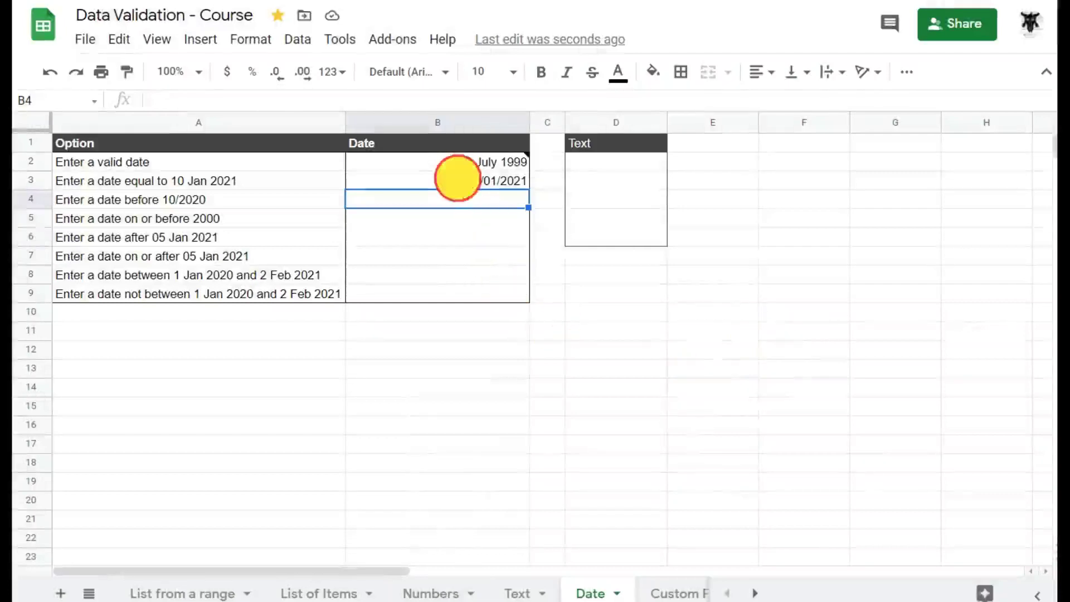
right_click(454, 183)
Step: Keep B3's rule as date equal to 10 Jan 2021, rejecting input, and save it
scroll(478, 490, "down", 3)
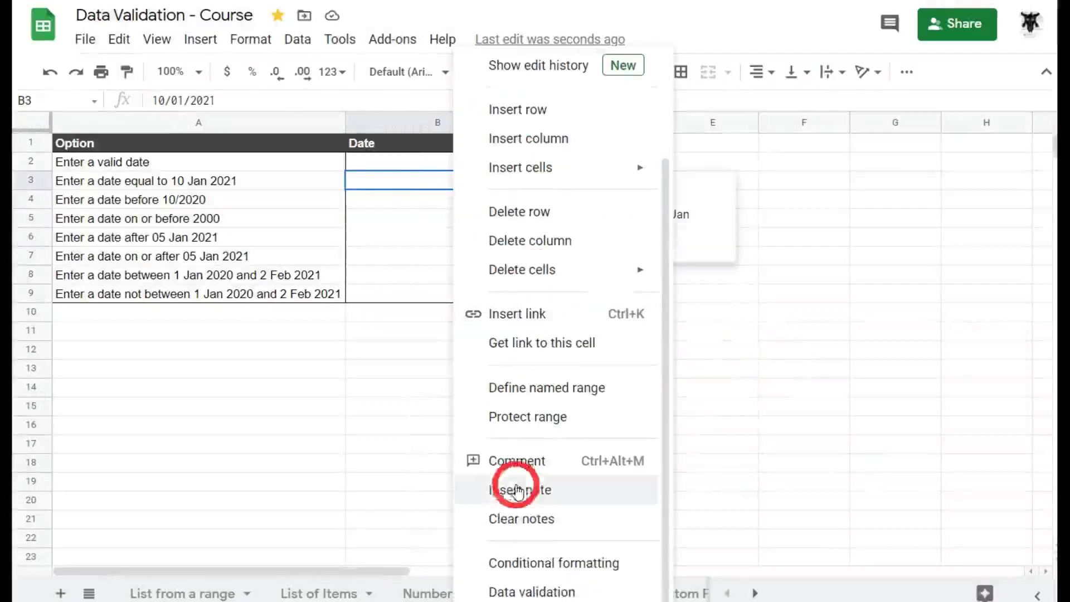
left_click(476, 590)
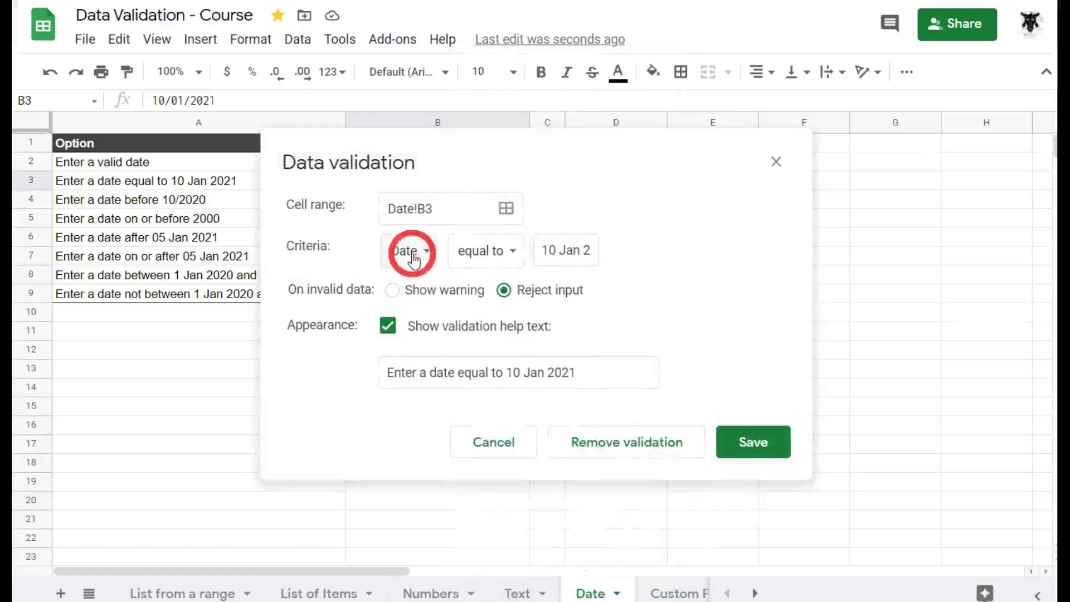
left_click(505, 257)
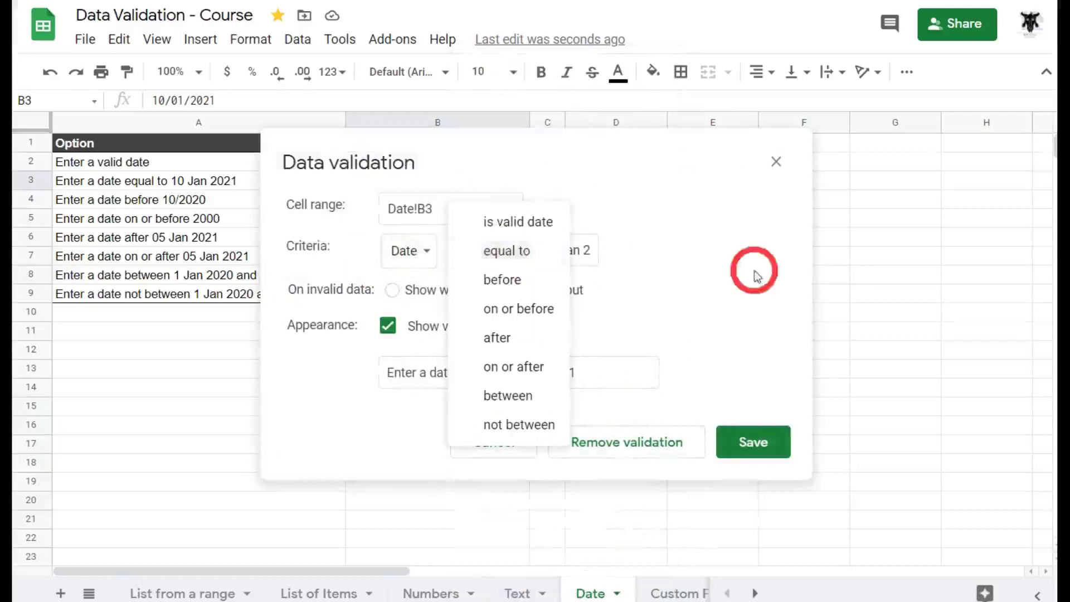
left_click(712, 260)
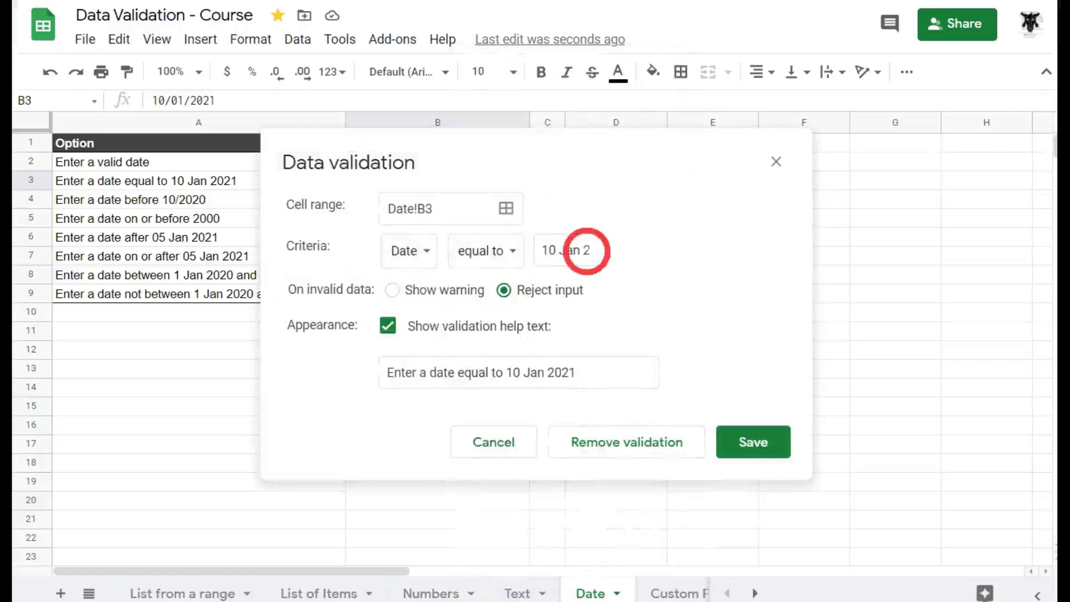
left_click(772, 438)
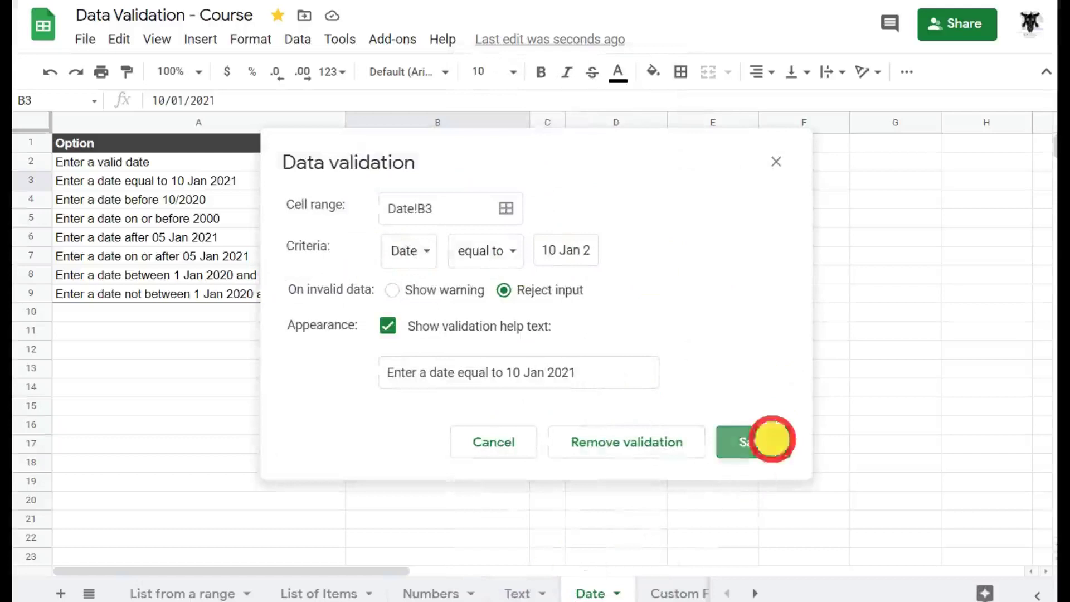
left_click(428, 202)
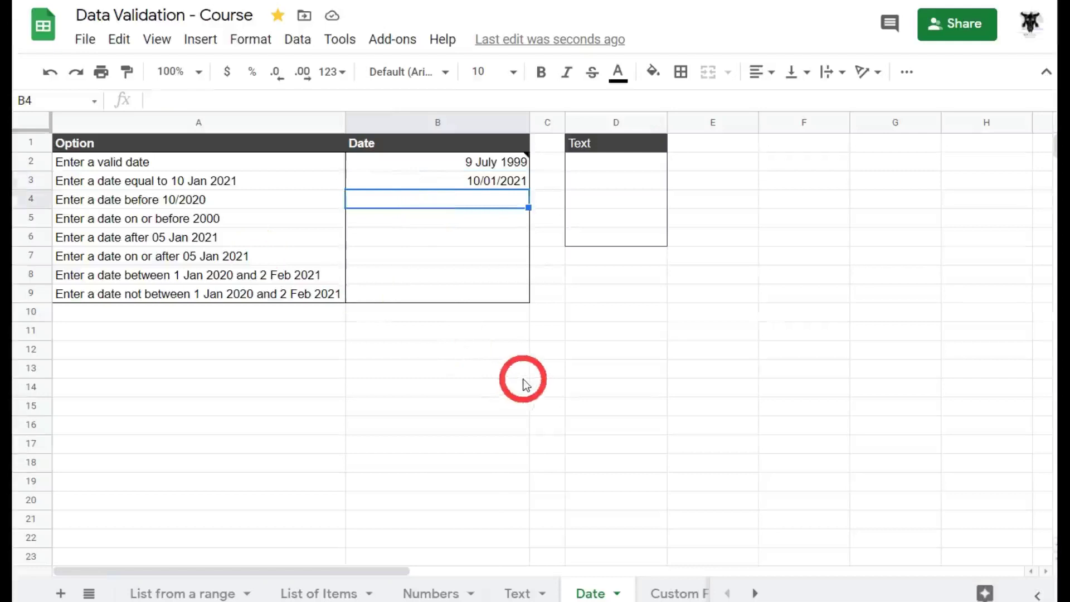
left_click(471, 199)
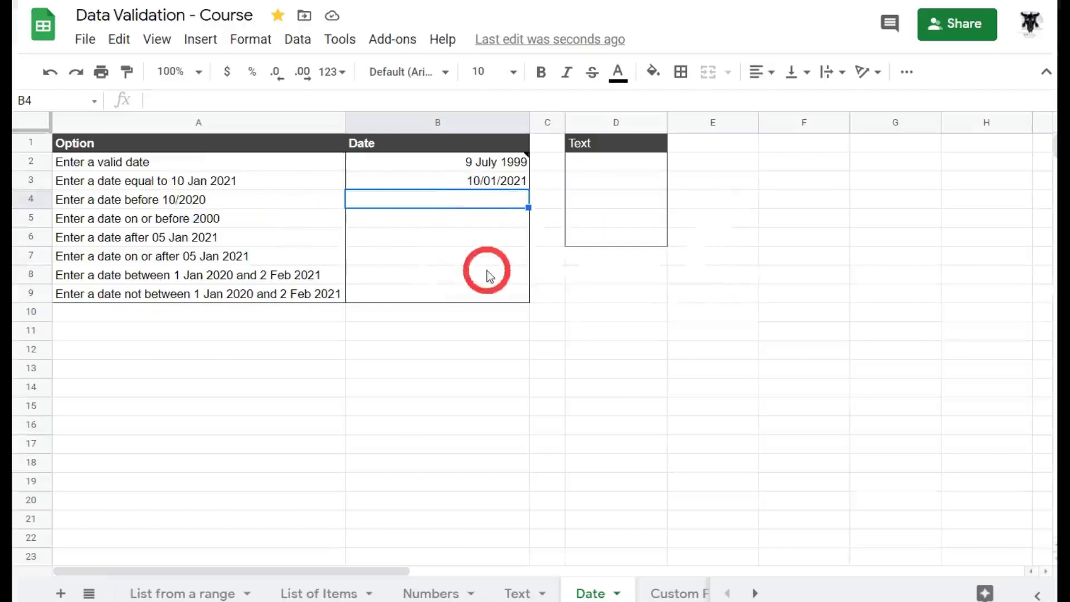
Step: Enter 10/10/2020 in B4 (rejected), then 21 Jan 2000, stored as 21/01/2000
left_click(468, 205)
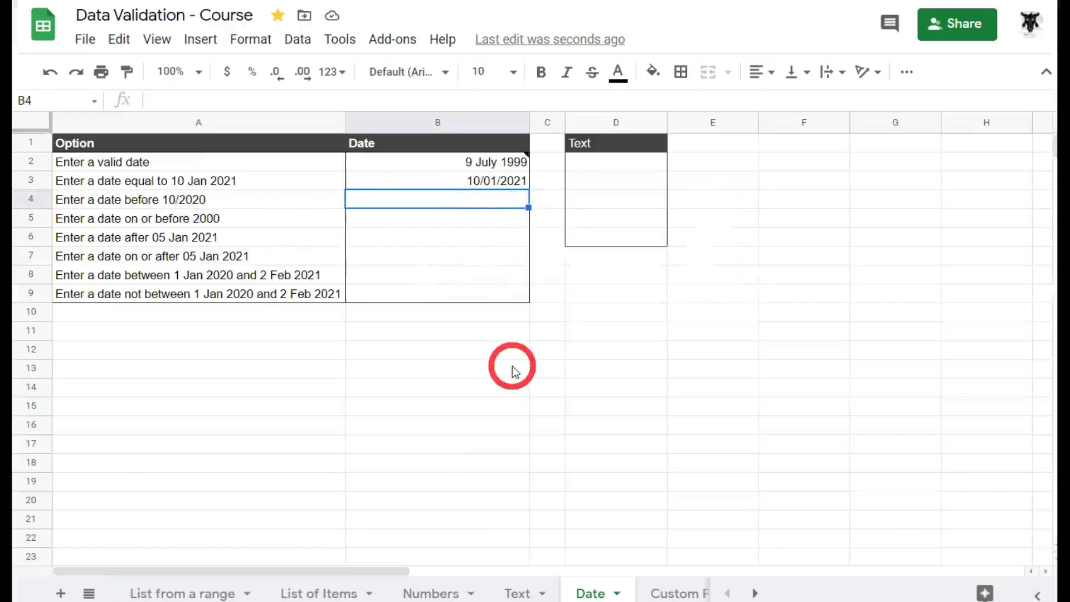
type("10")
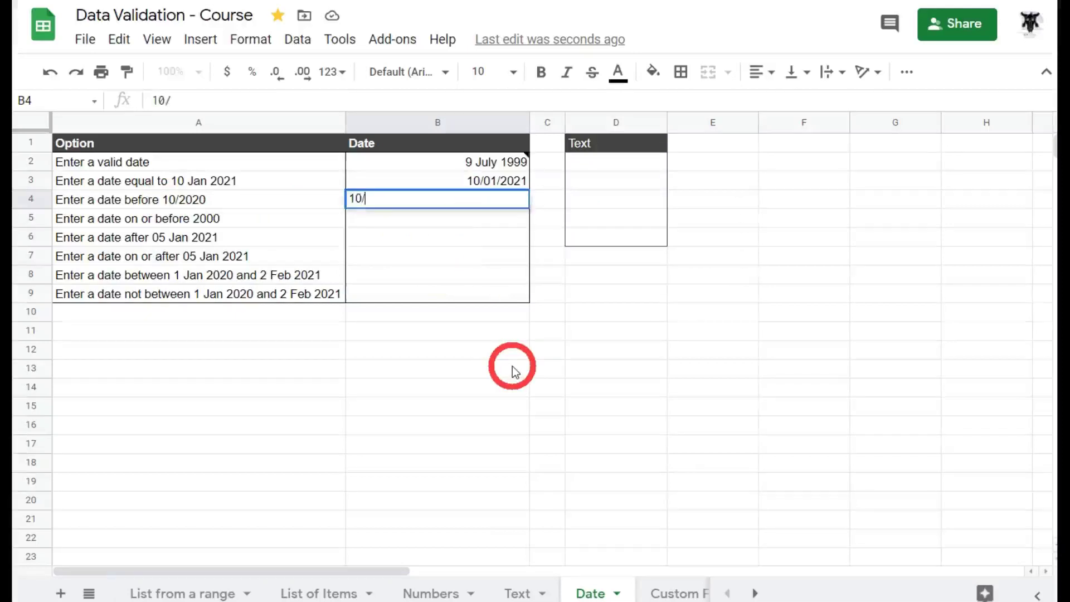
type("/10/2020")
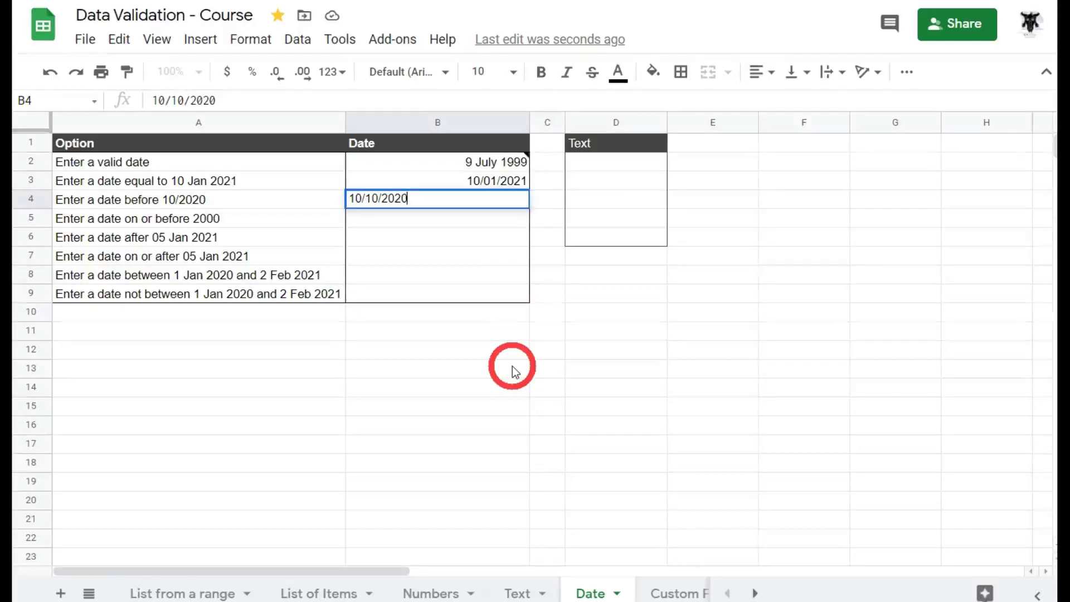
key("Return")
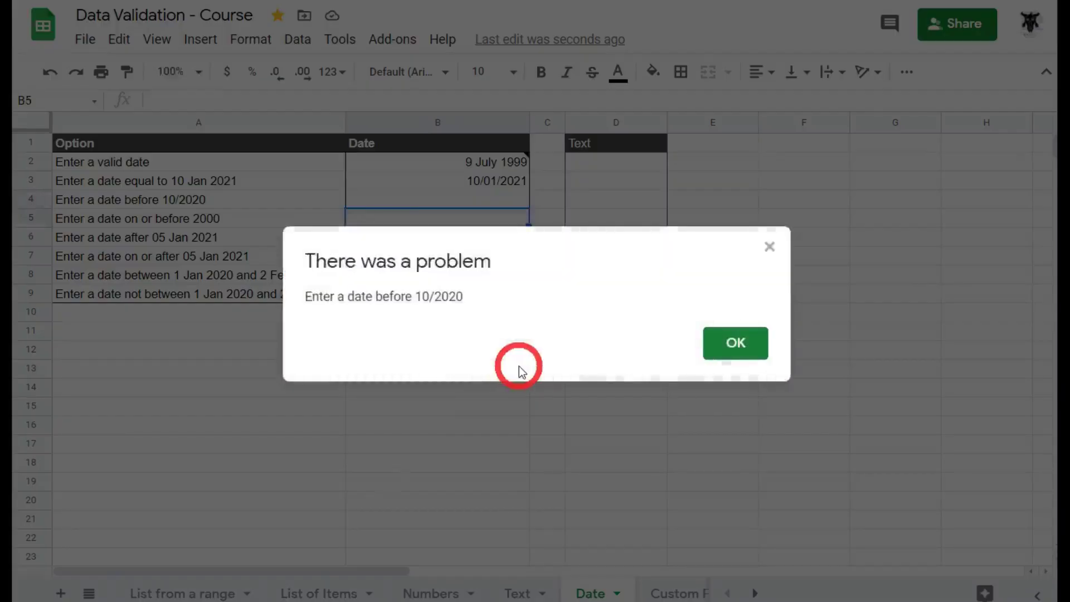
left_click(737, 342)
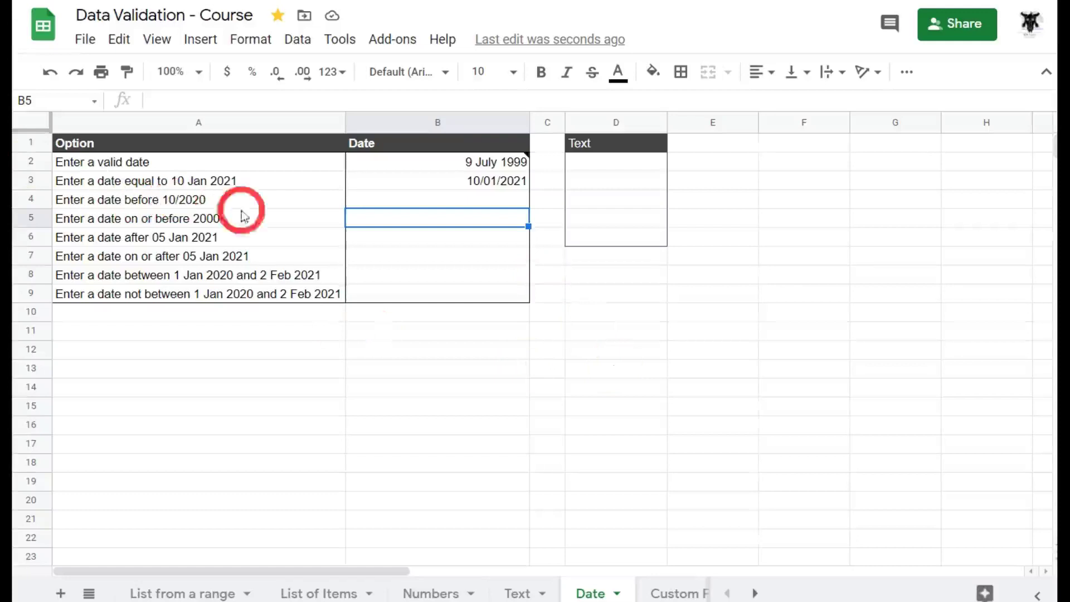
left_click(397, 199)
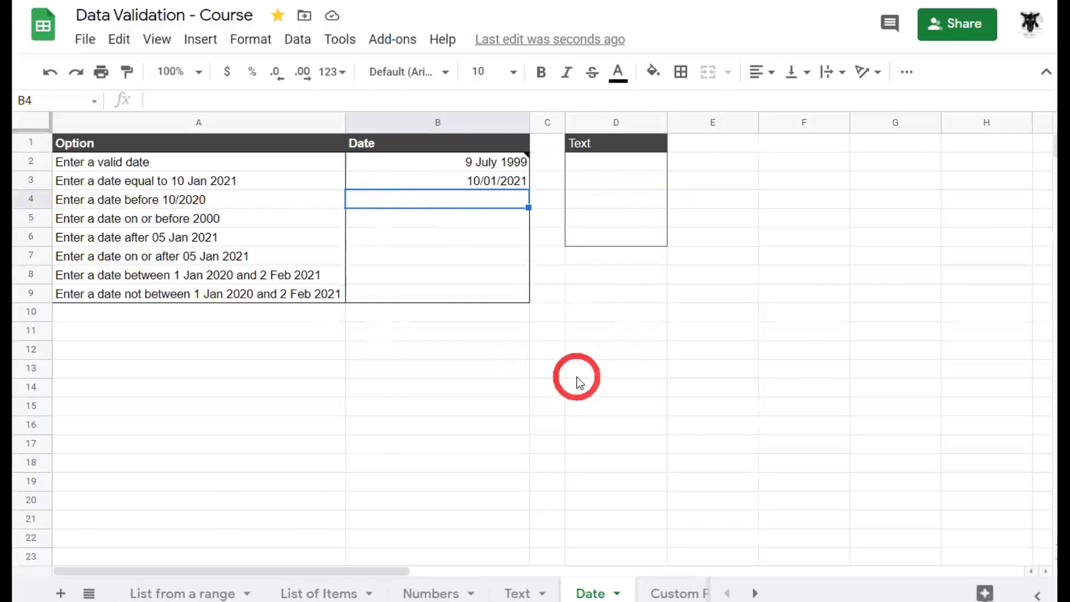
type("21 Jan")
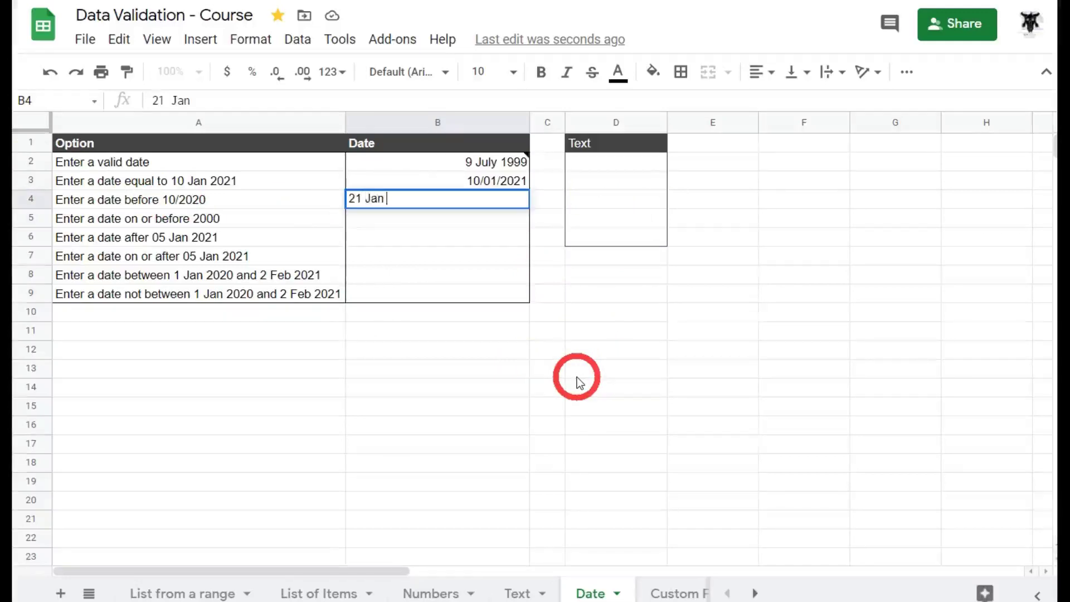
type(" 2000")
key("Return")
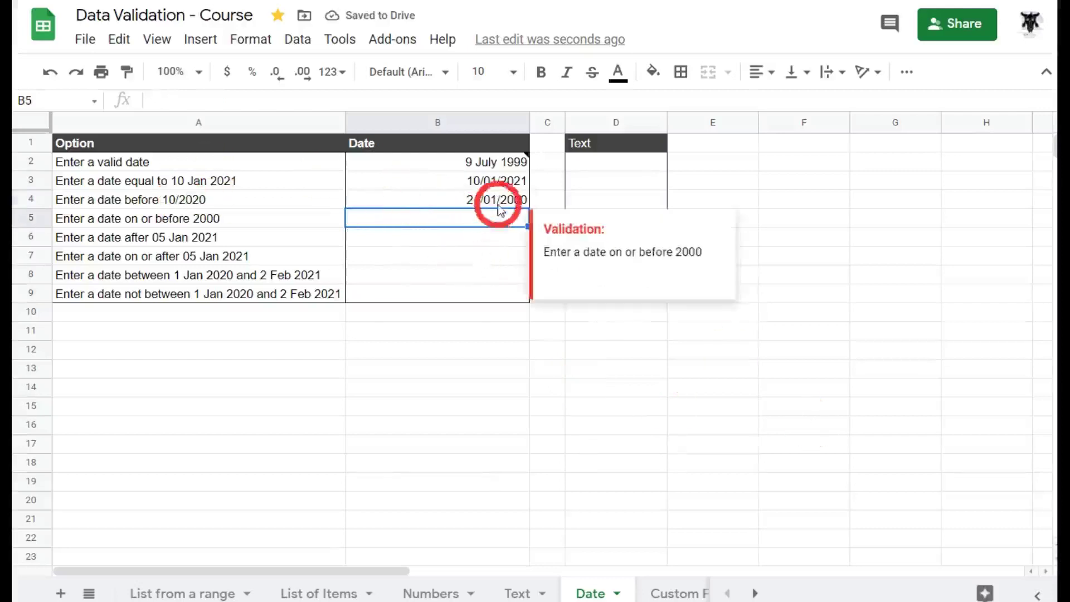
Step: Open B4's validation rule and set the 'before' date to 01/10/2020
left_click(471, 204)
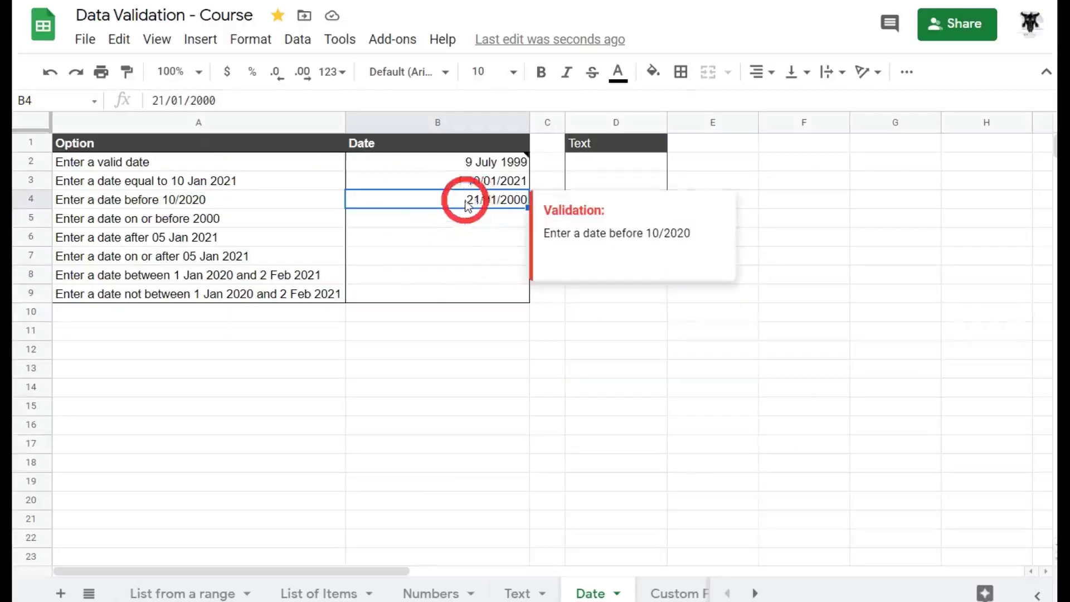
right_click(472, 201)
scroll(529, 538, "down", 2)
left_click(550, 583)
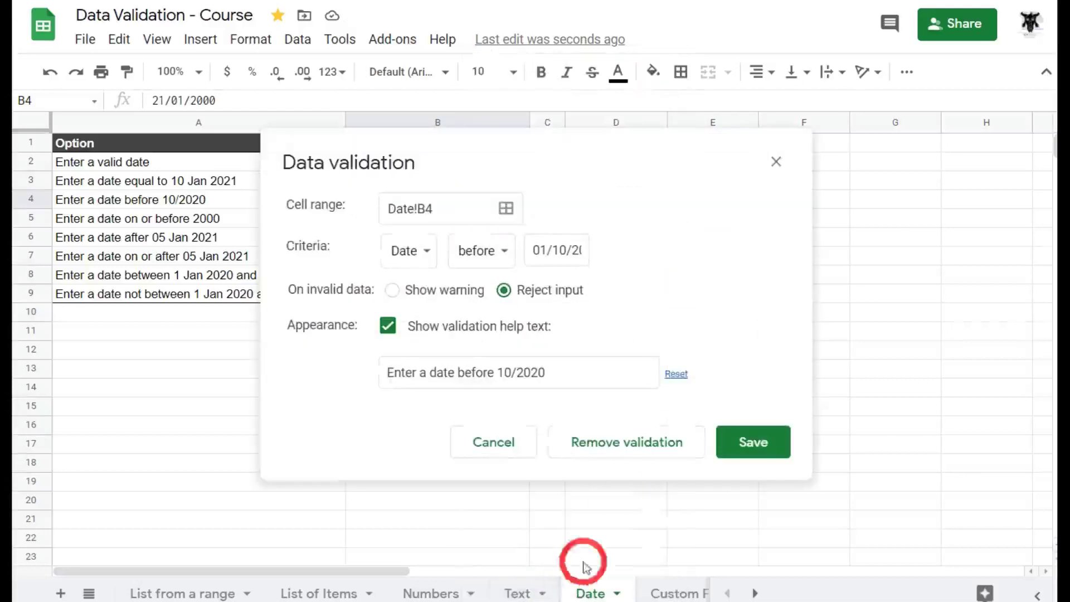
left_click(489, 239)
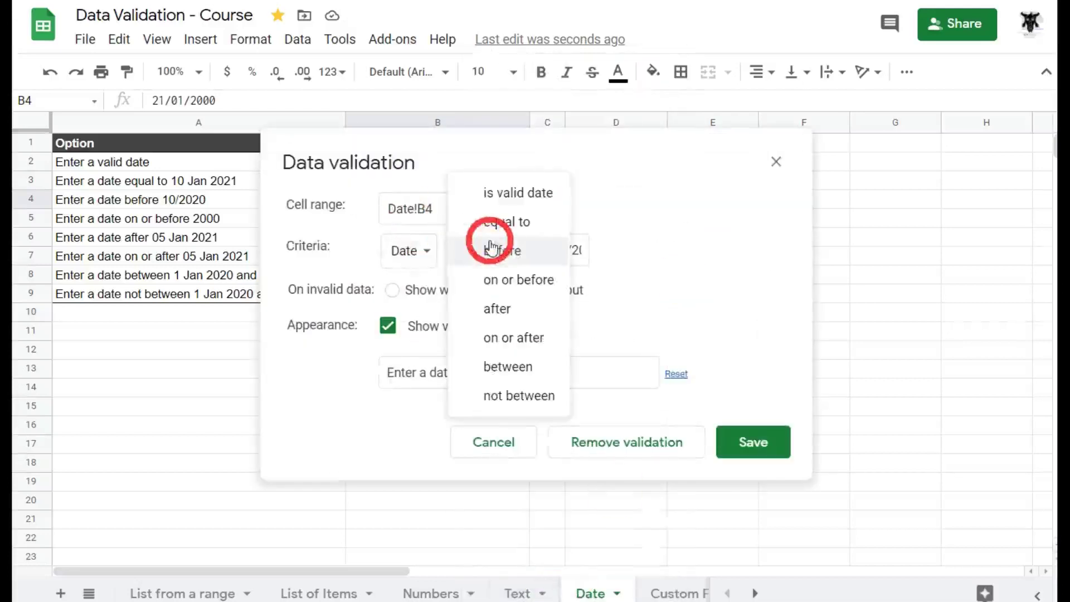
left_click(489, 243)
left_click(572, 254)
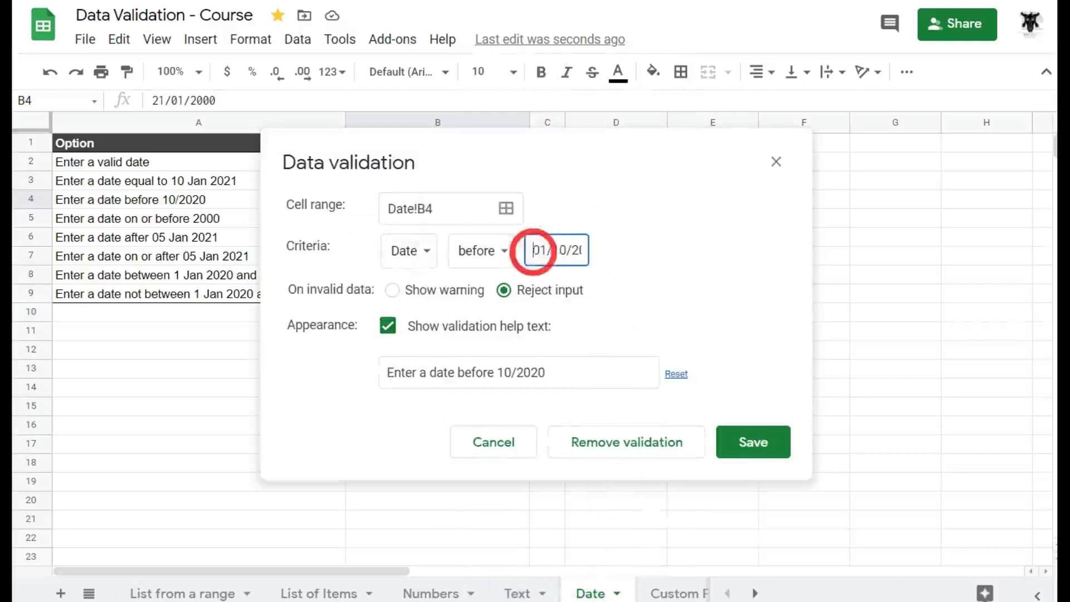
double_click(571, 249)
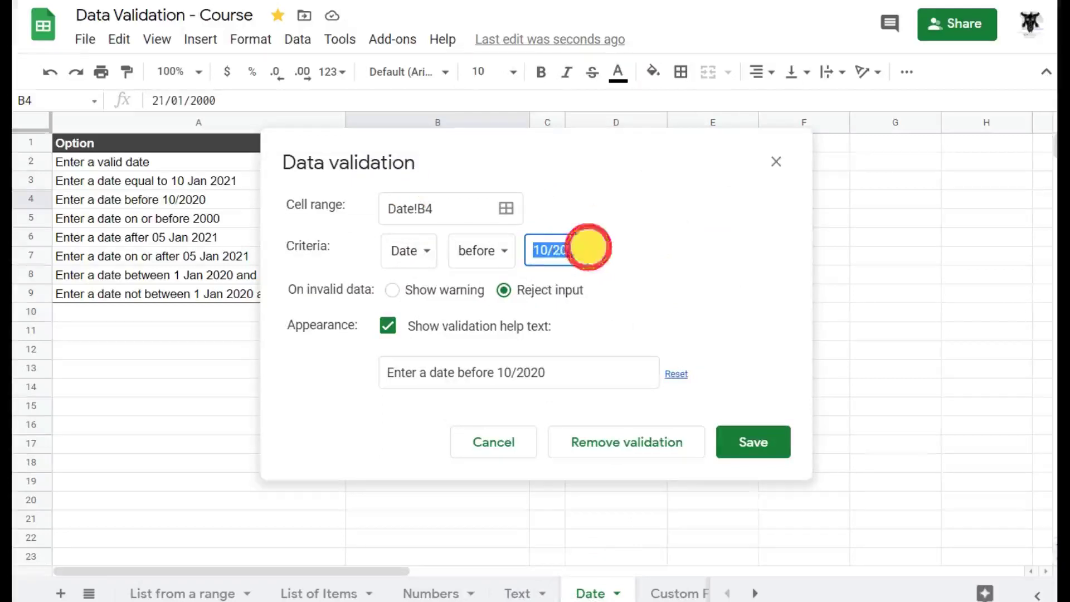
triple_click(567, 248)
left_click(562, 248)
triple_click(549, 248)
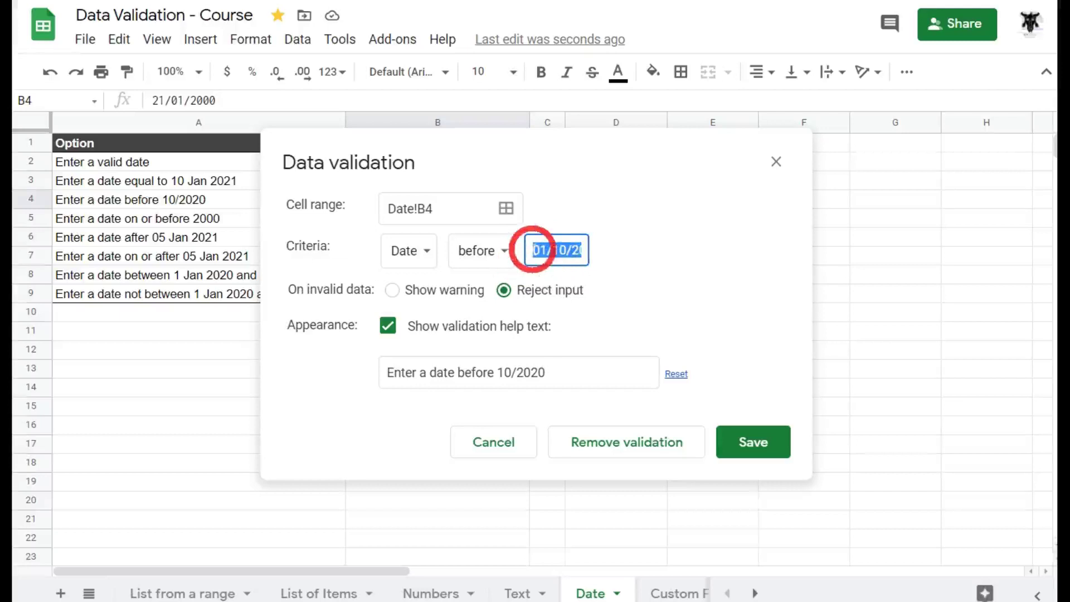
left_click(562, 250)
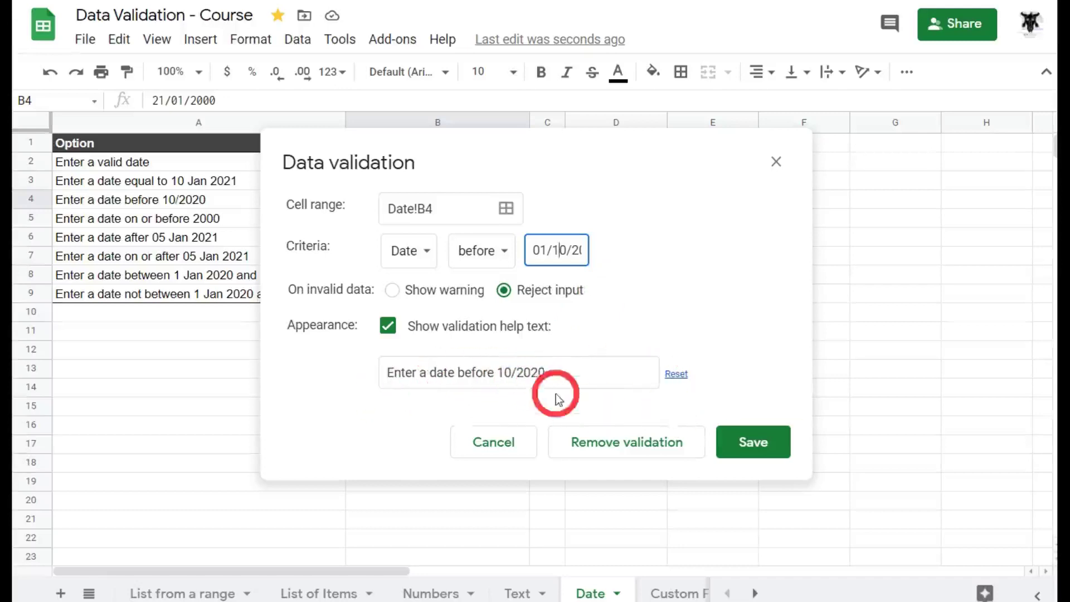
Step: Change the help text to 'Enter a date before 01/10/2020' and save the rule
left_click(496, 373)
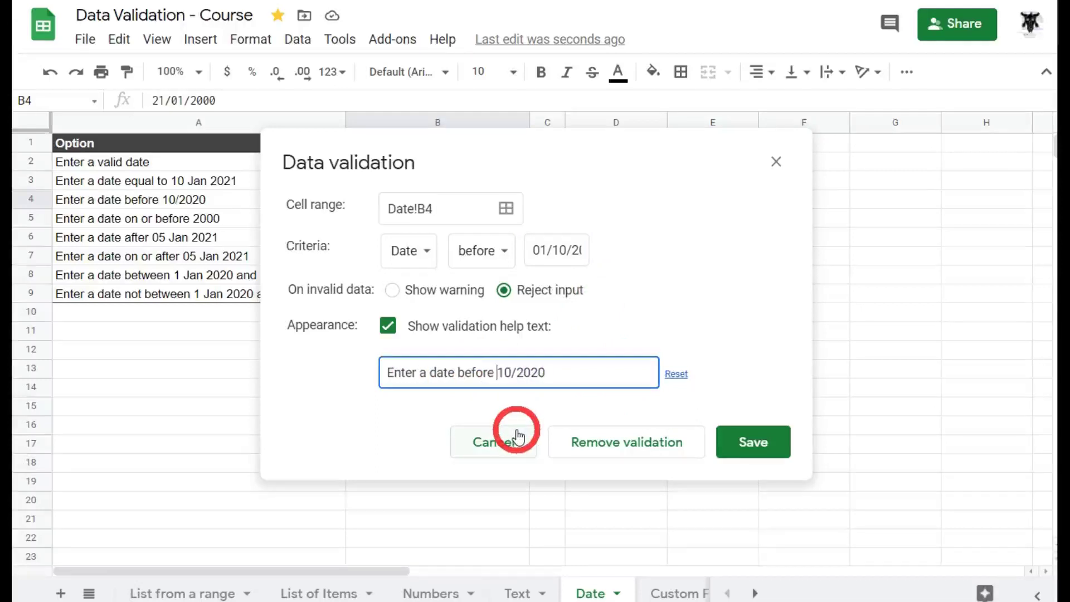
type("01/")
left_click(496, 370)
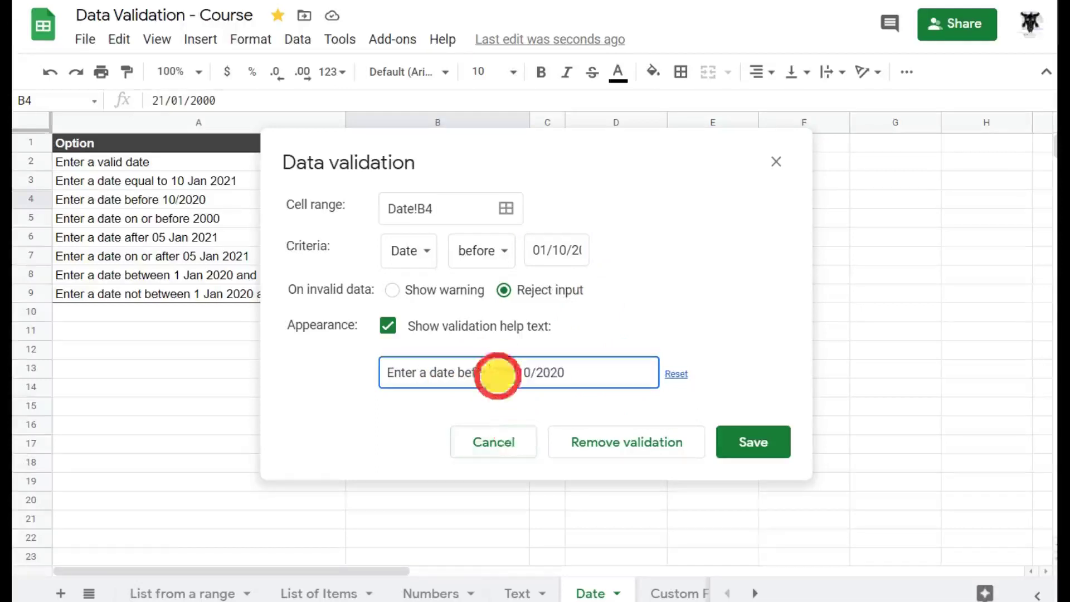
key("Return")
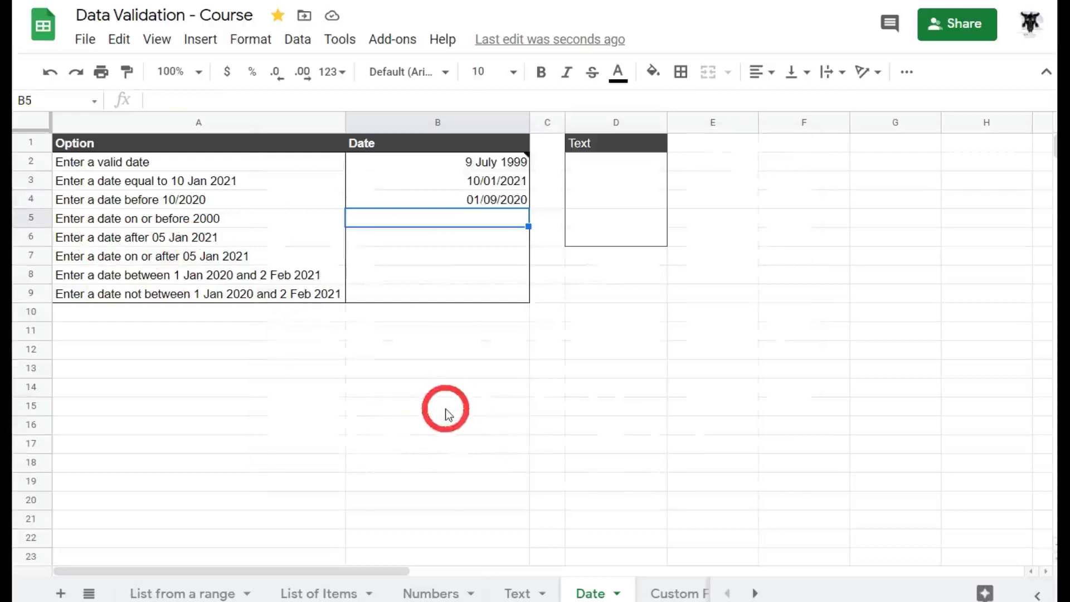
Step: Test B5's rule with the entries 2000 and 10
type("2000")
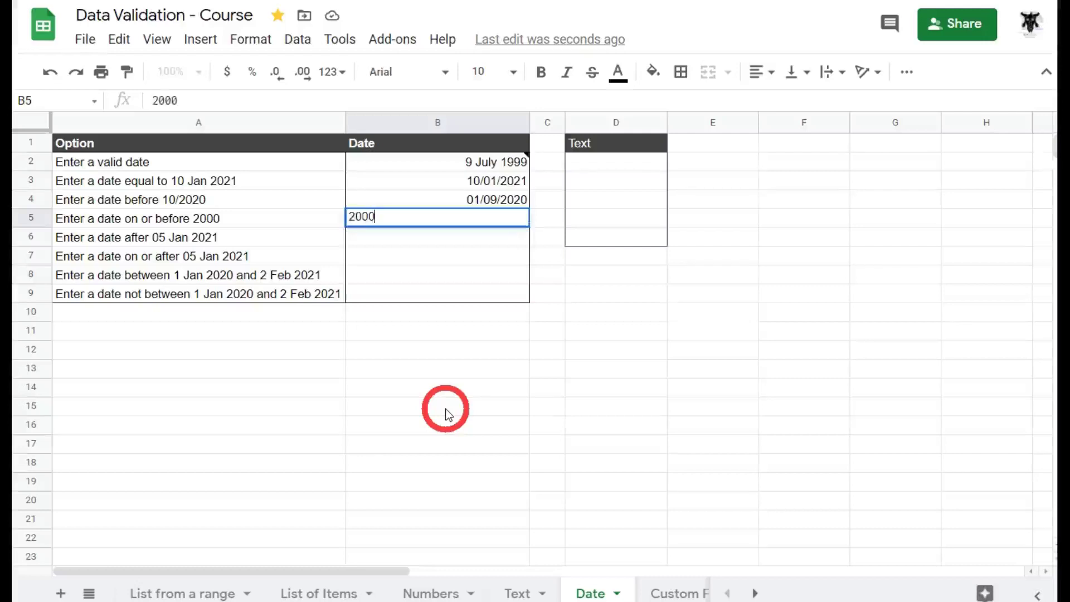
key("Return")
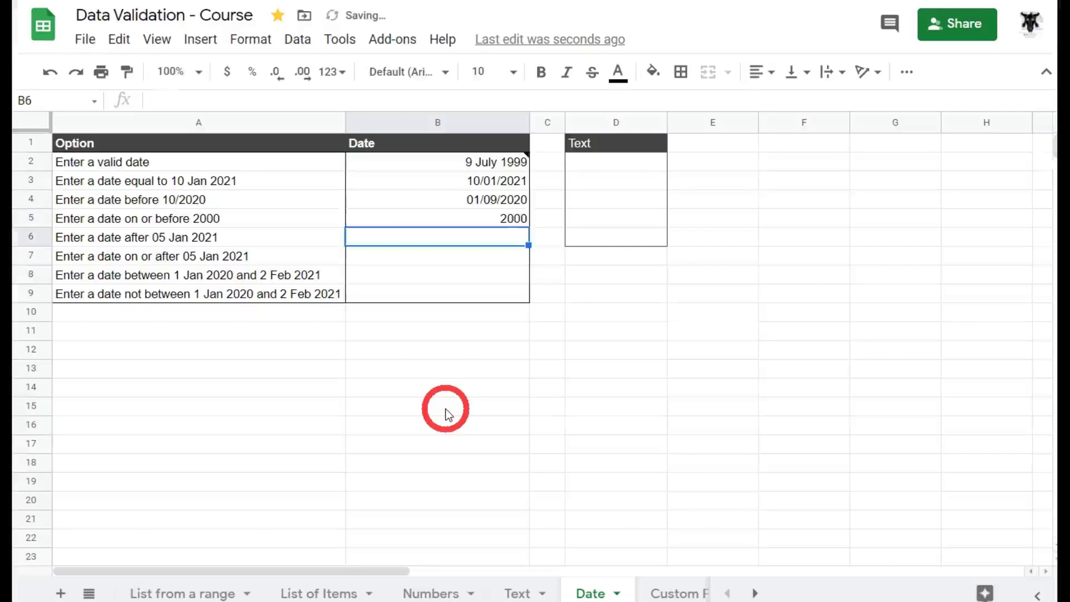
left_click(505, 221)
type("10")
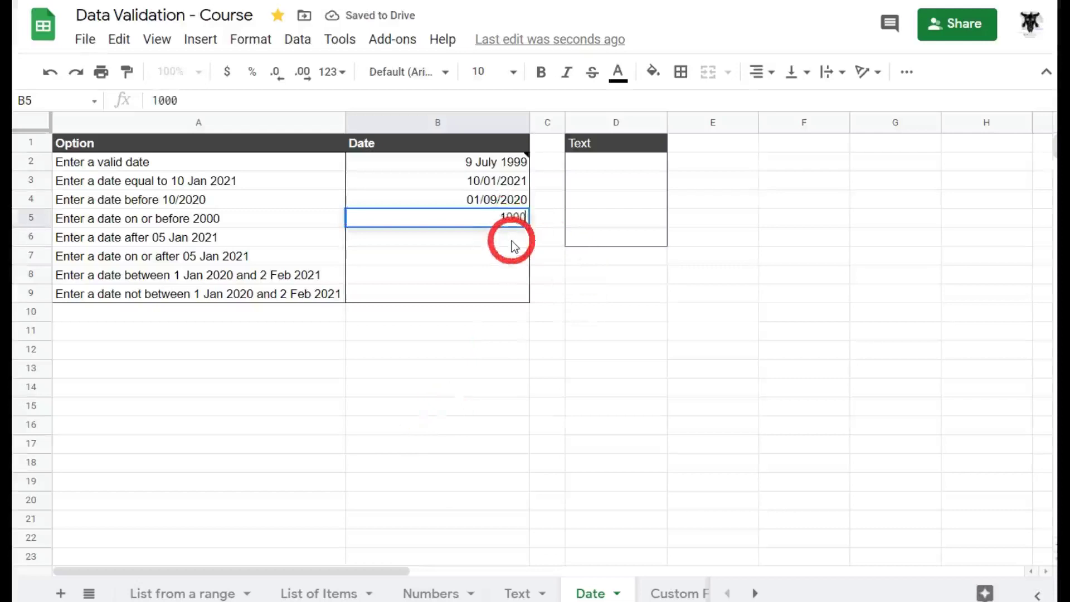
key("Return")
left_click(521, 219)
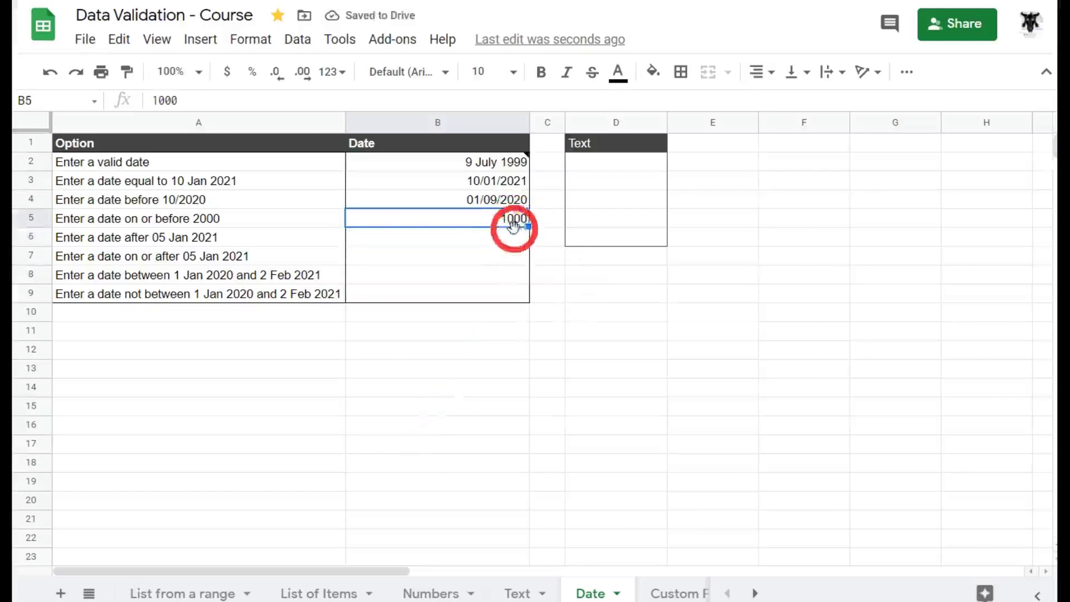
Step: Try the entries 2001 and 2012 in B5
type("2")
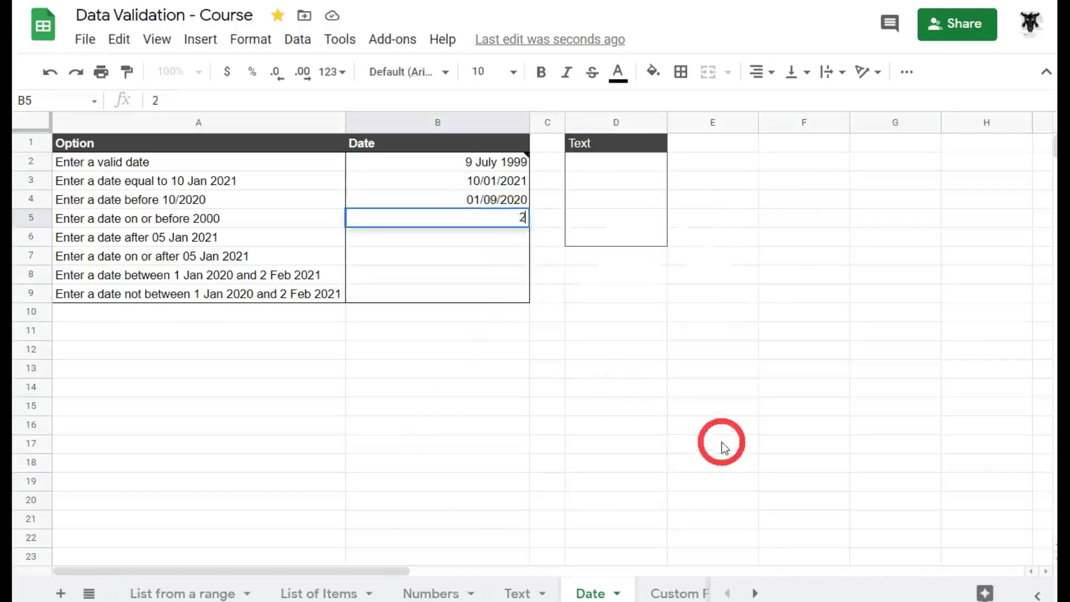
type("001")
key("Return")
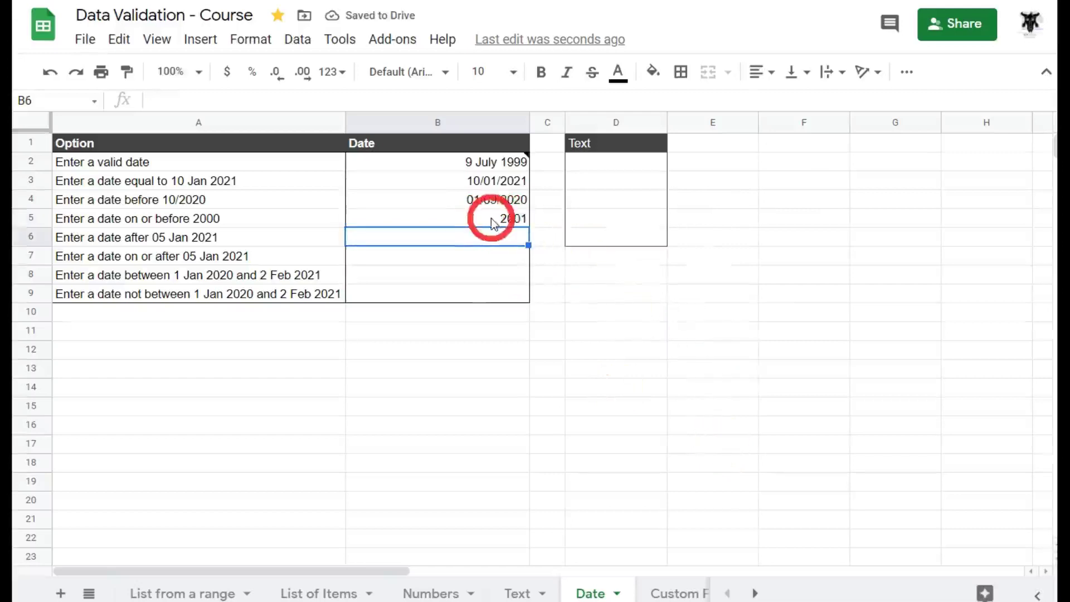
left_click(508, 223)
mouse_move(524, 221)
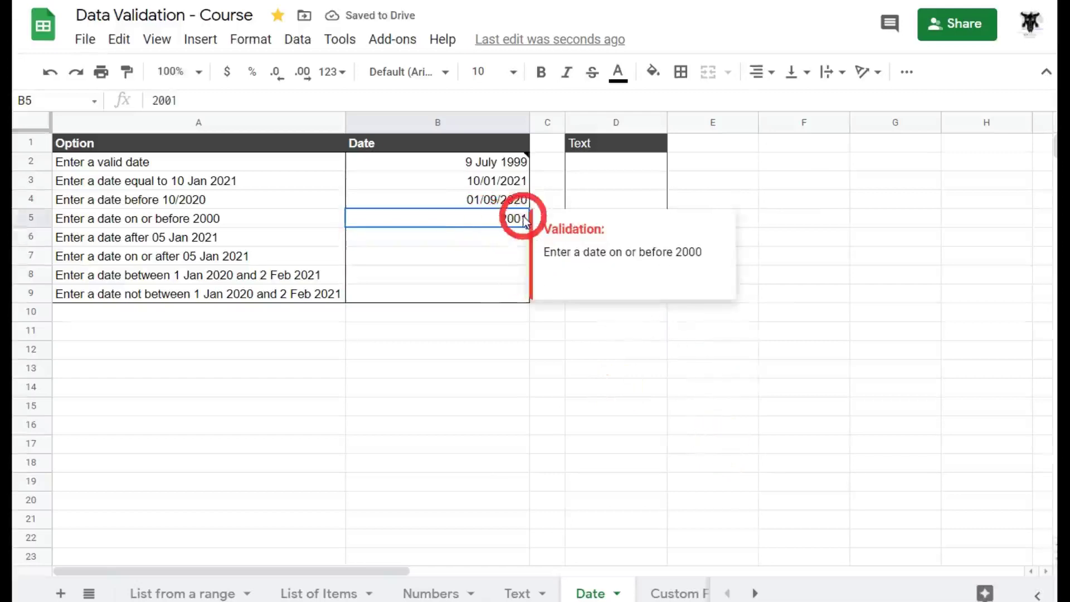
type("20")
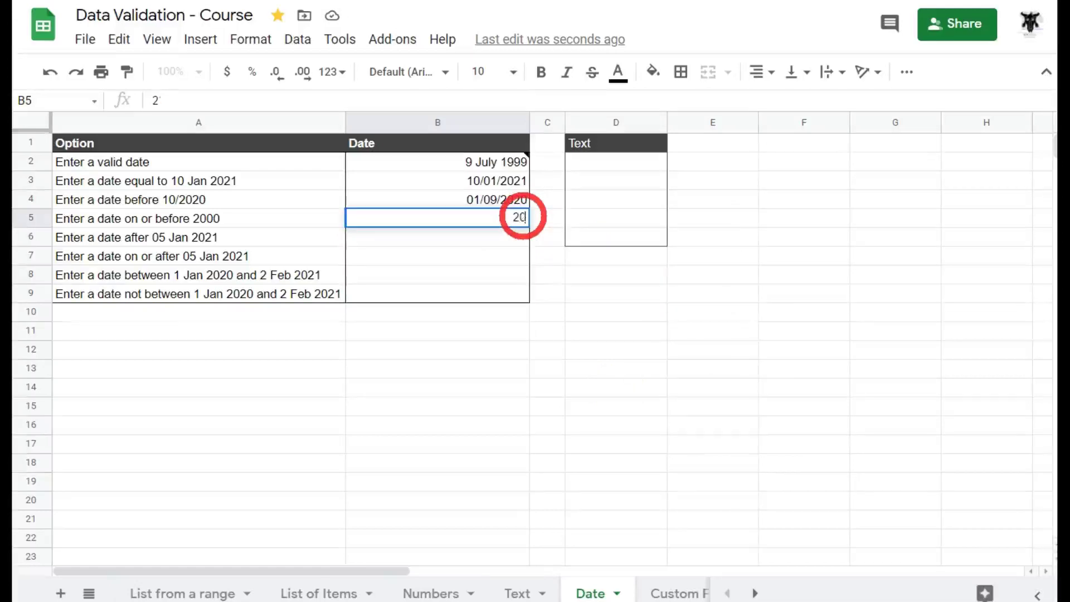
type("12")
key("Return")
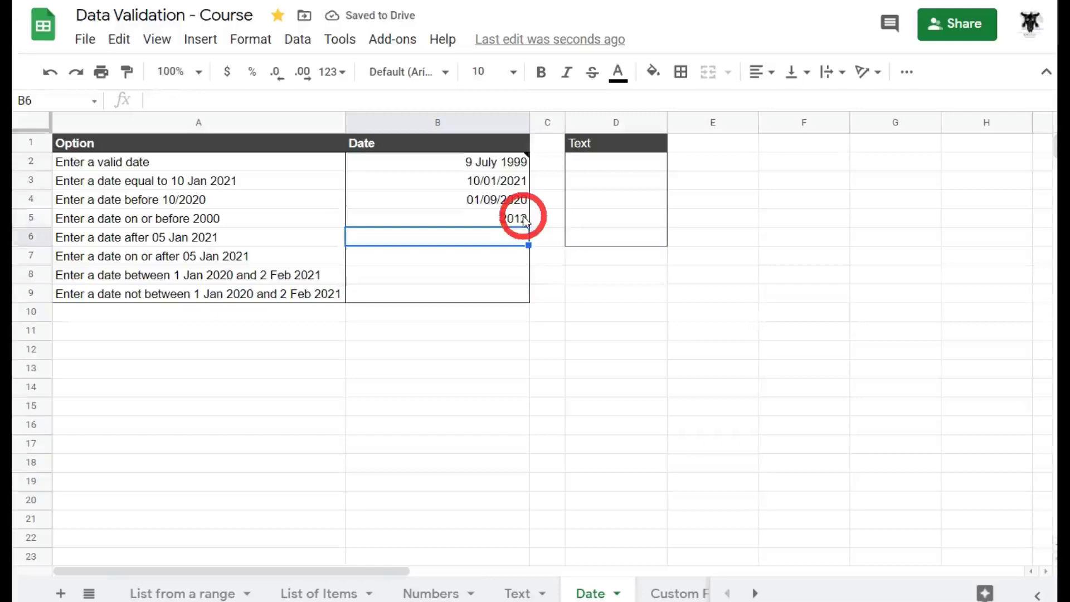
left_click(509, 220)
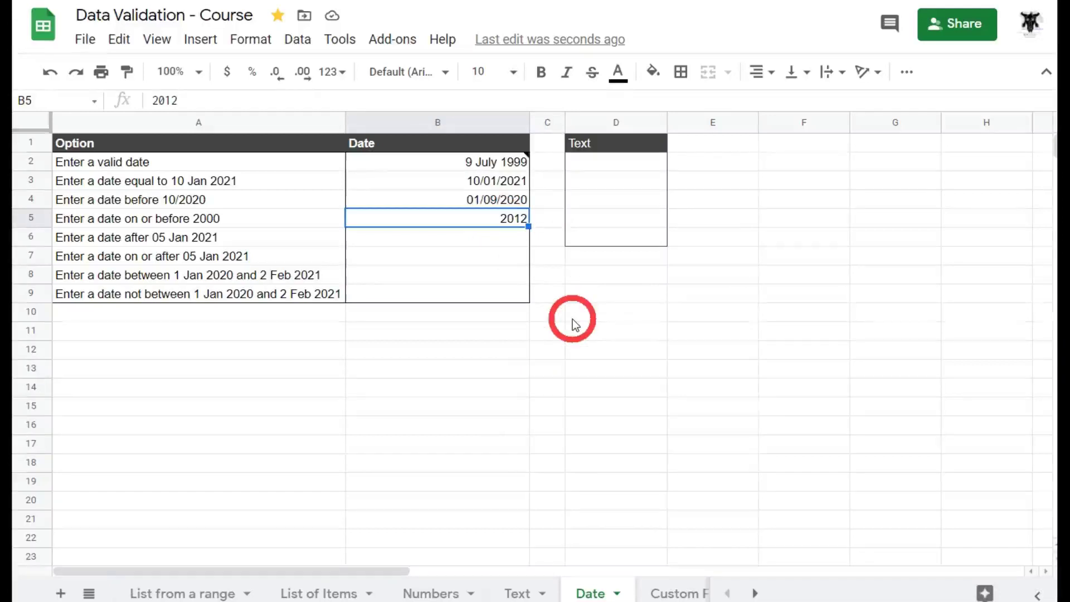
Step: Enter 09/2001 in B5 (rejected), then 19 Feb 2000, which is accepted
type("09/")
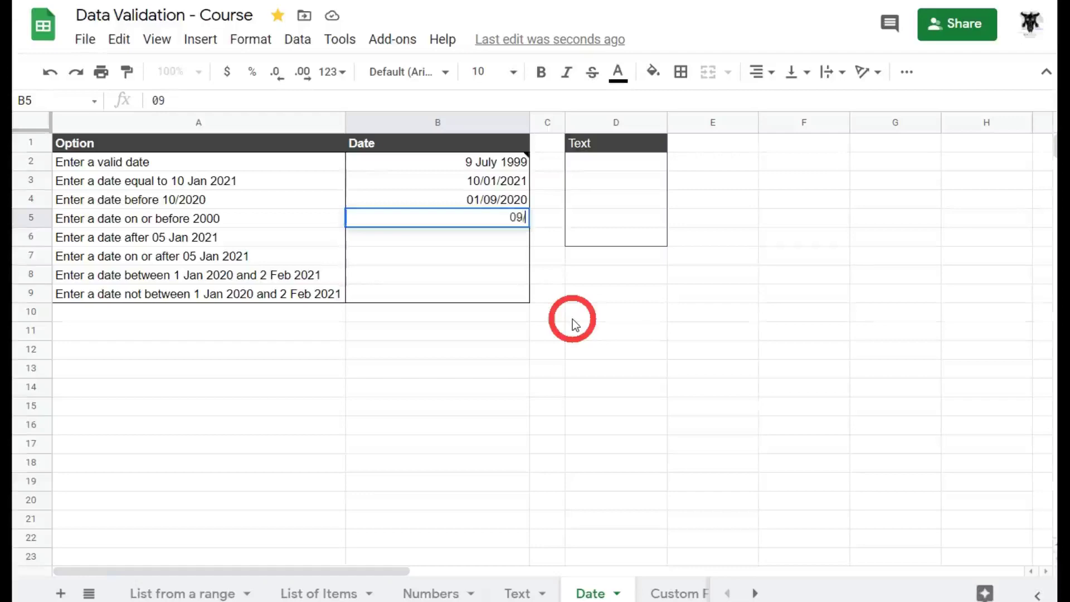
type("2001")
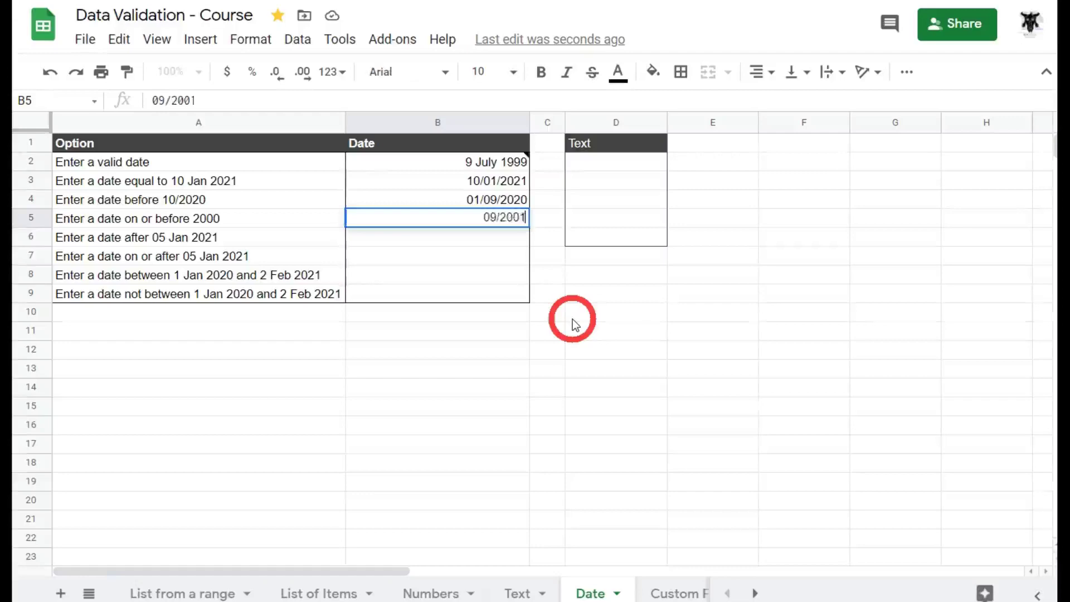
key("Return")
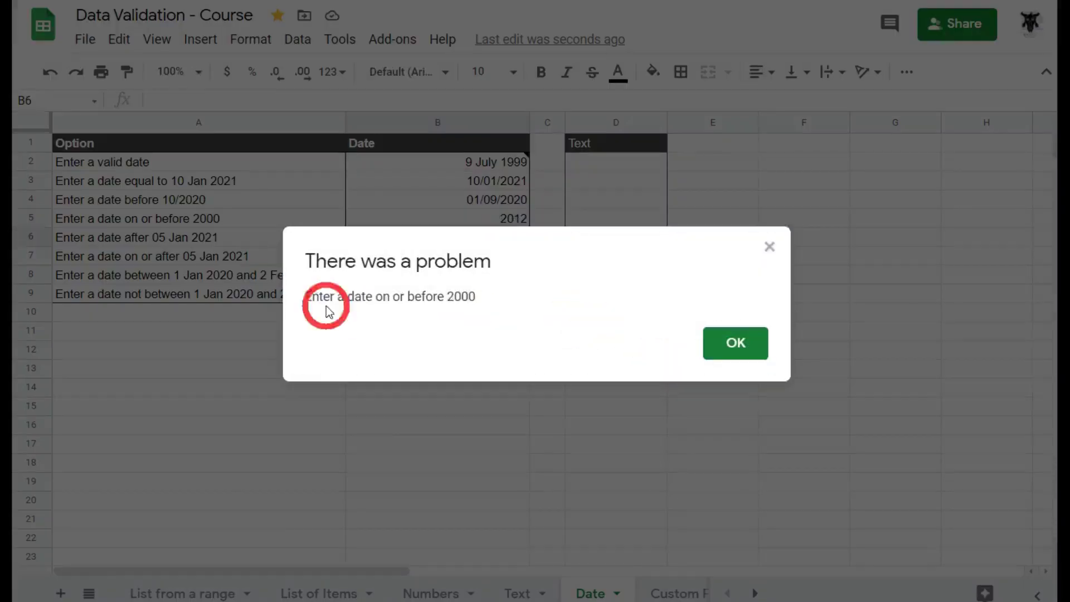
left_click(730, 344)
left_click(495, 219)
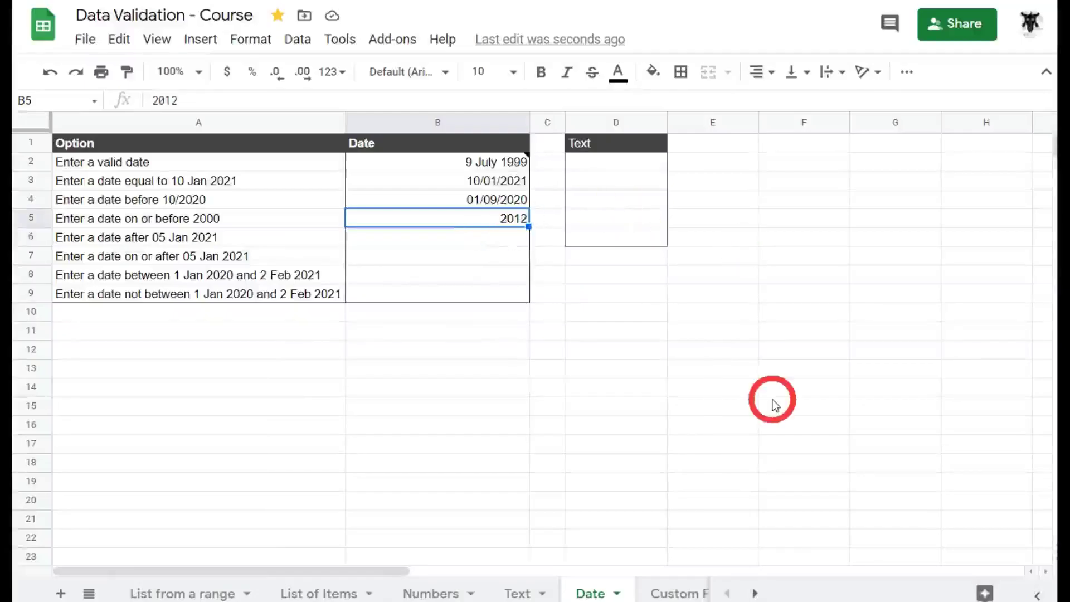
type("19")
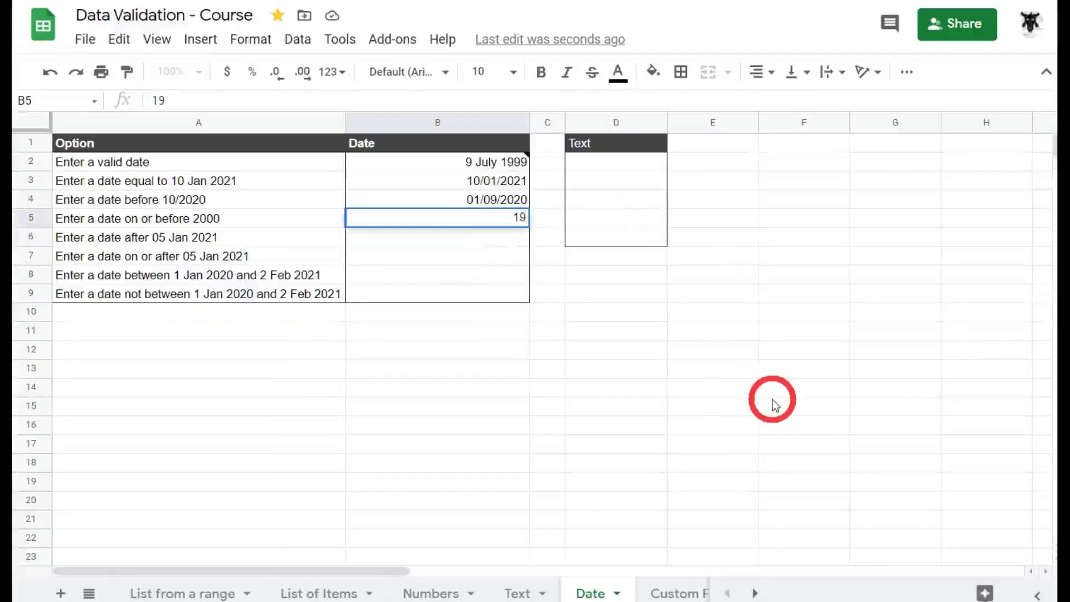
type(" Feb 2000")
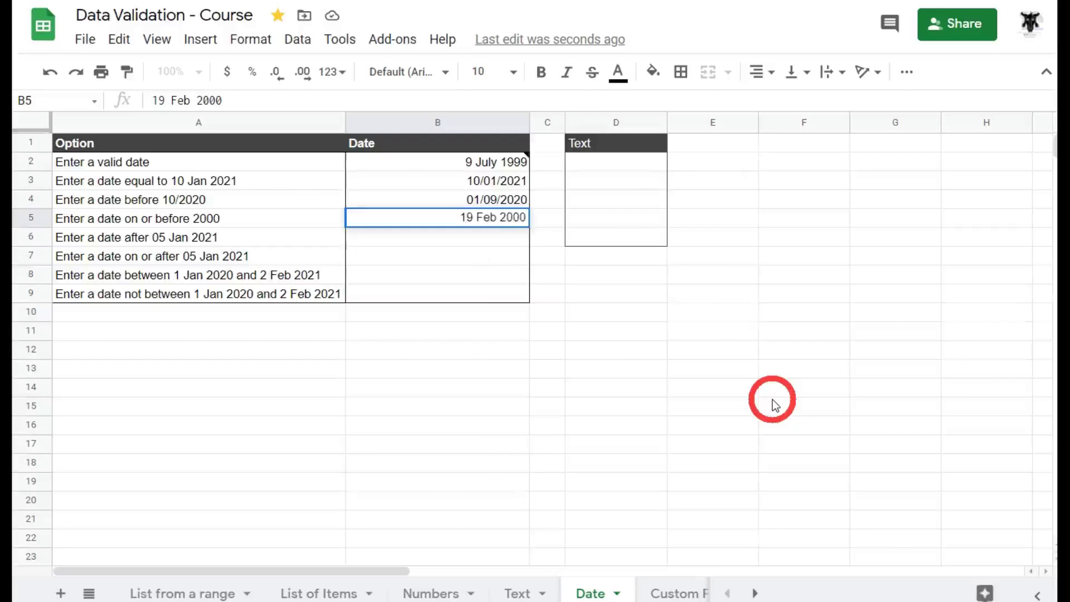
key("Return")
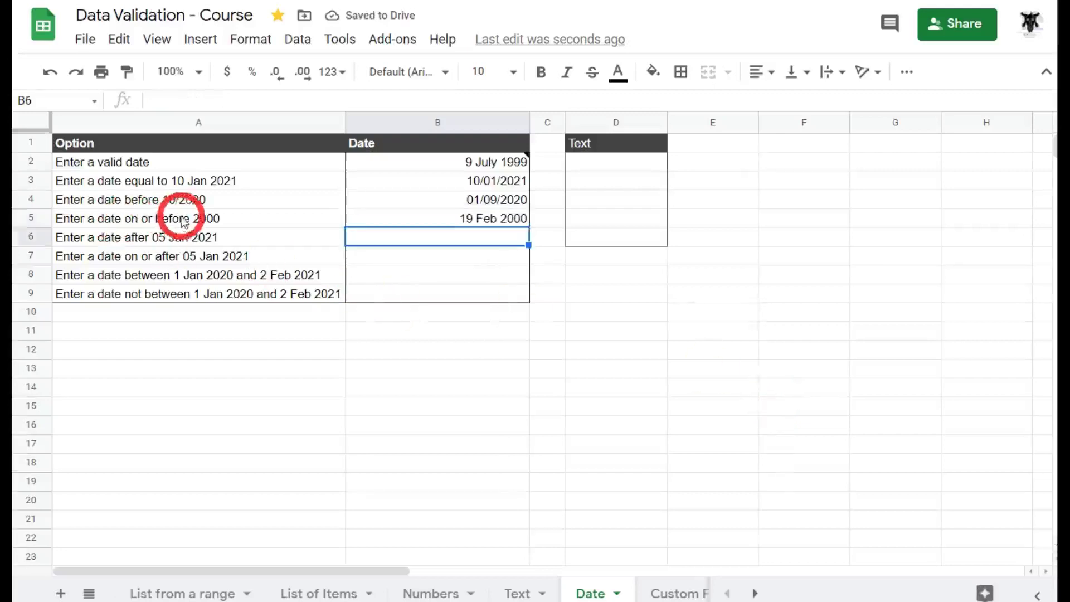
left_click(466, 222)
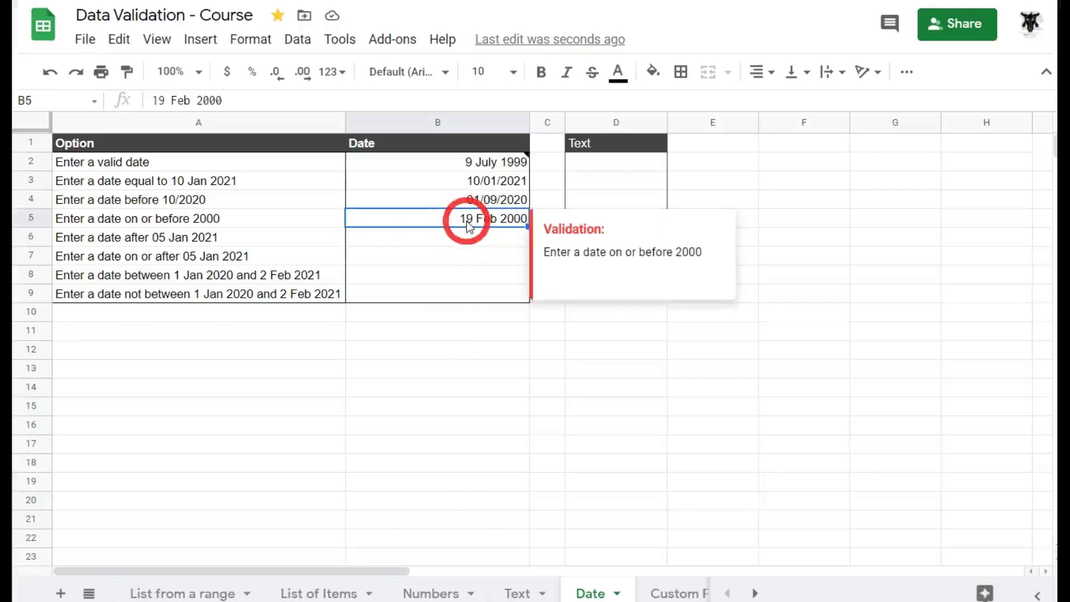
Step: Open B5's validation rule and confirm its cutoff date of 31/12/2000
right_click(466, 224)
scroll(468, 249, "down", 3)
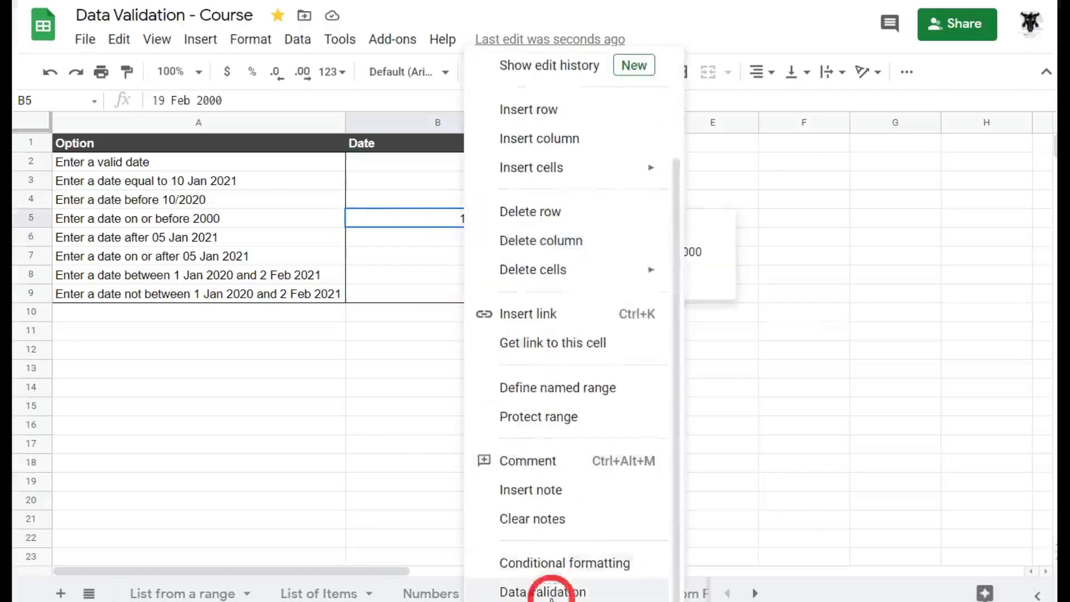
left_click(558, 588)
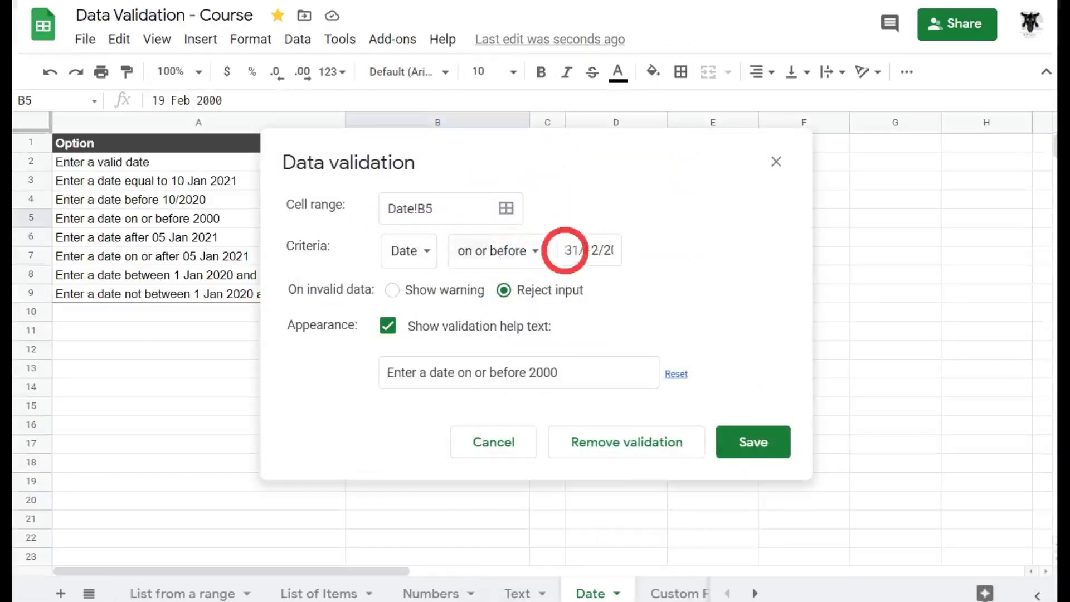
left_click_drag(563, 250, 592, 269)
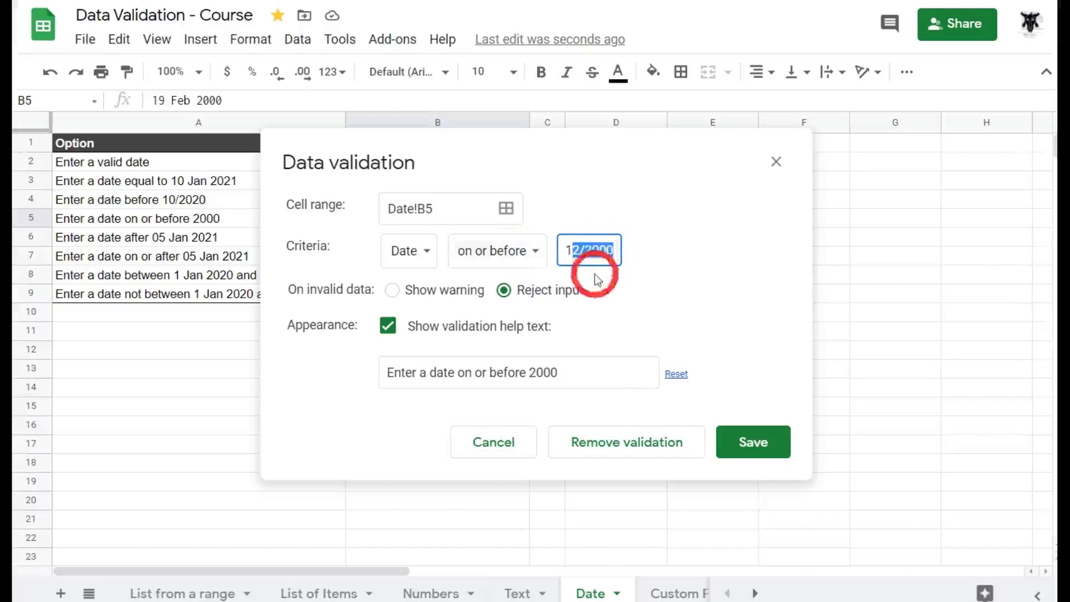
left_click(592, 251)
triple_click(576, 248)
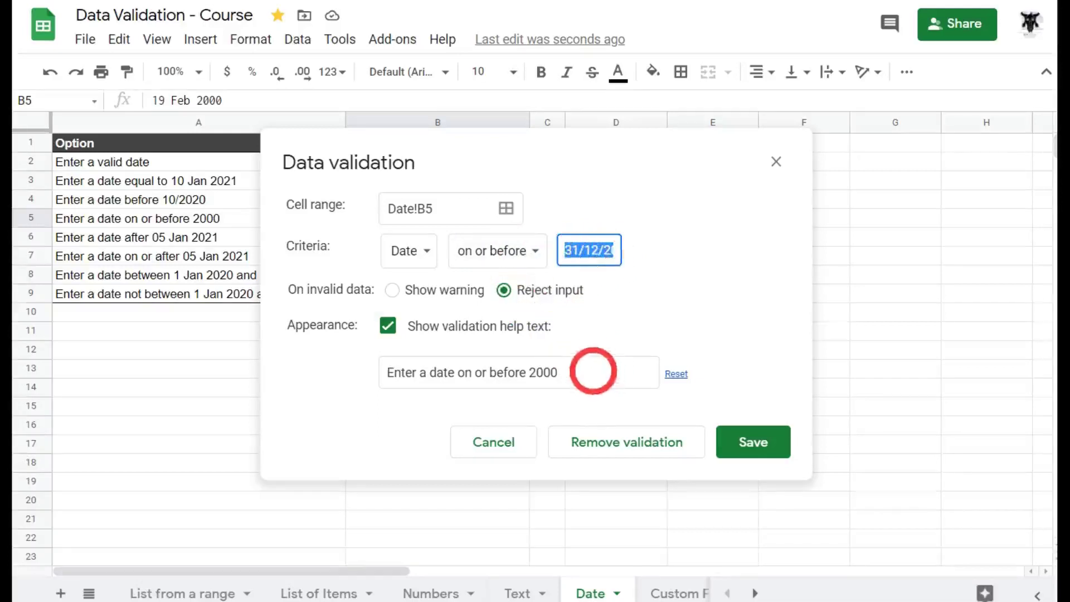
Step: Insert '31/12/' before 2000 in the help text and save the rule
left_click(531, 373)
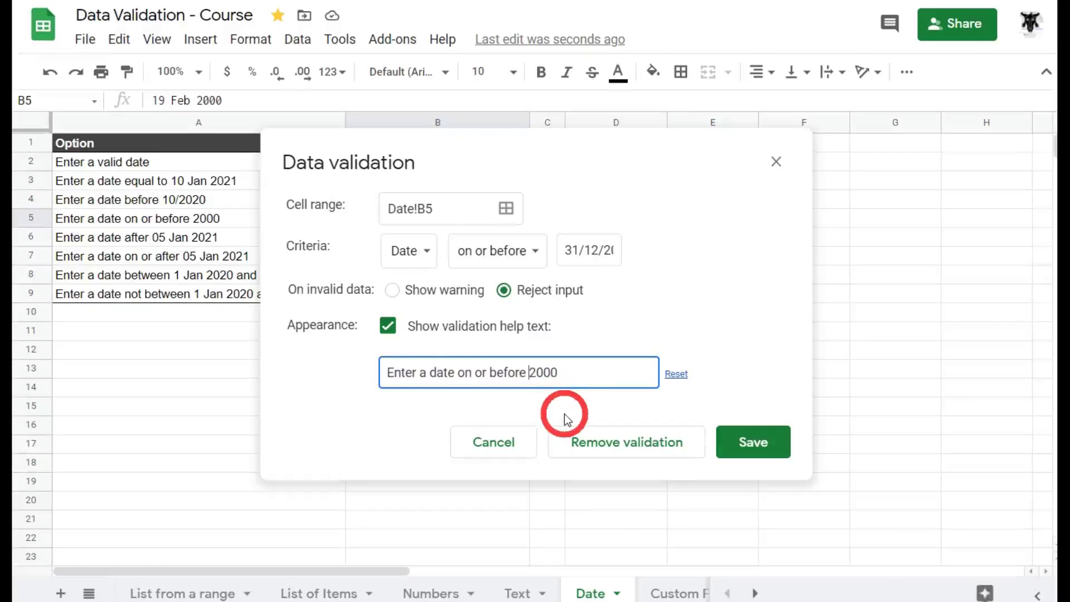
type("12/")
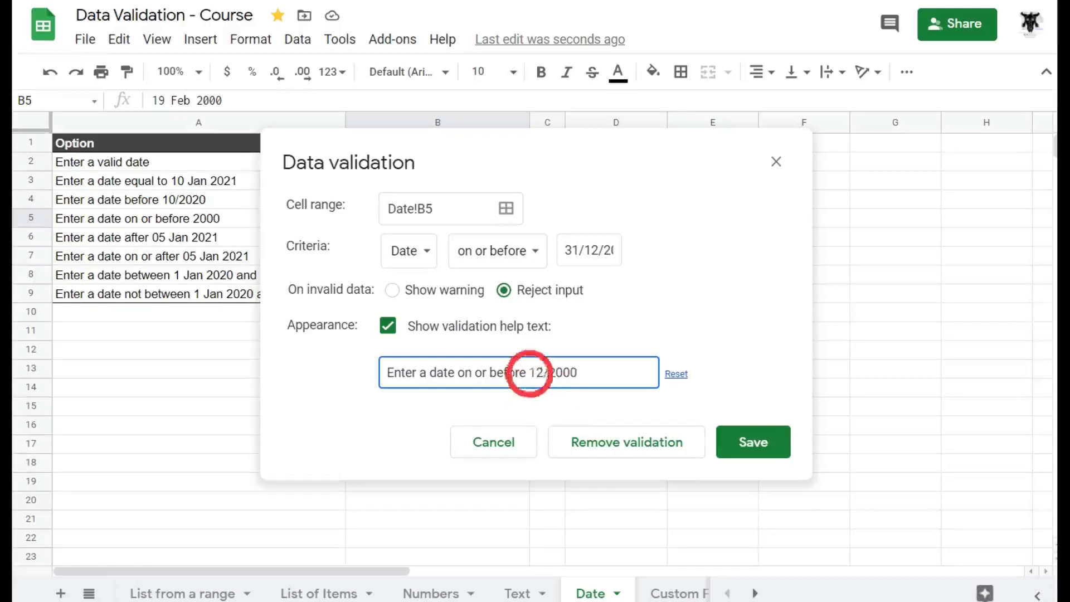
type("31/")
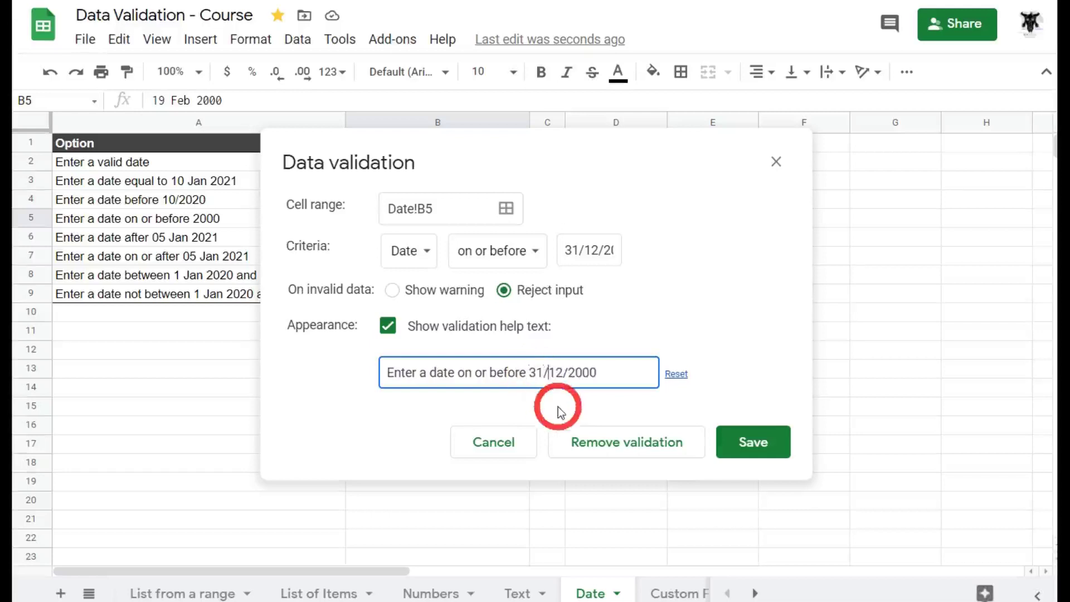
left_click(747, 446)
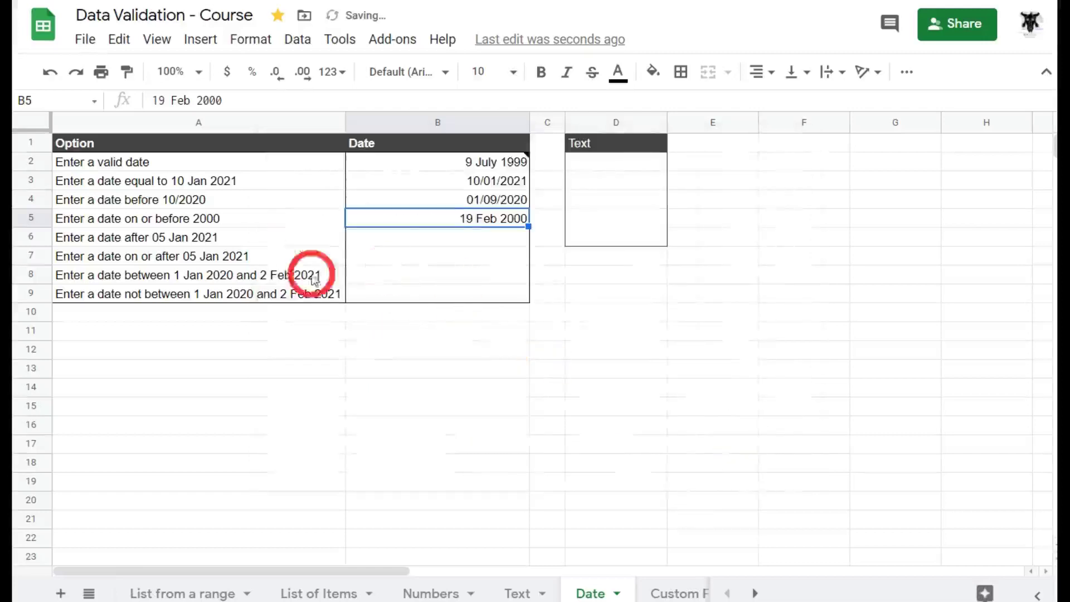
Step: Check B5's help text, then select B6 to show its after-05-Jan-2021 hint
left_click(443, 212)
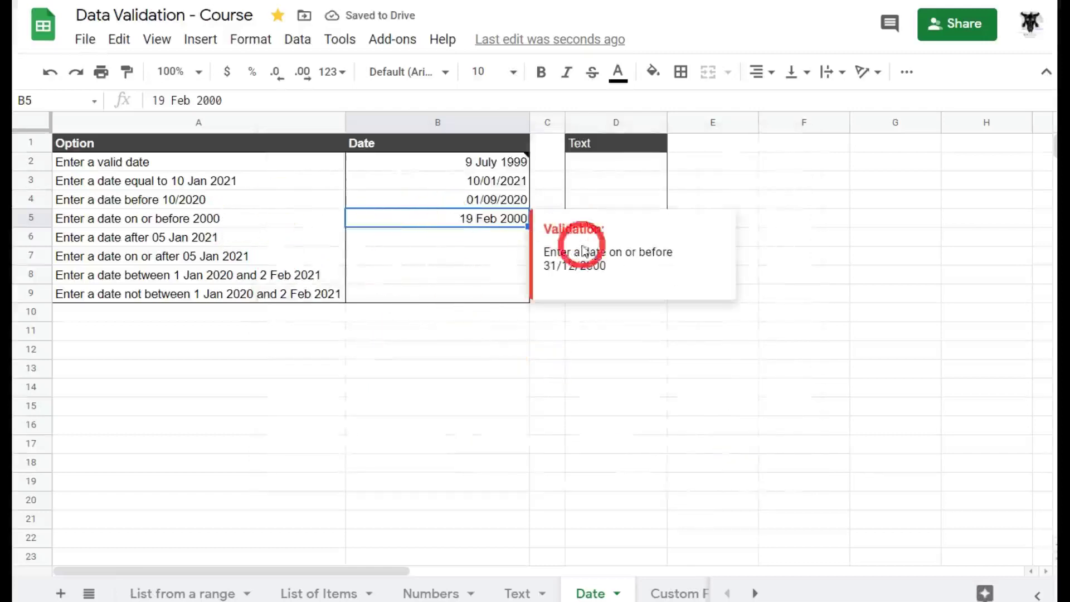
left_click(391, 254)
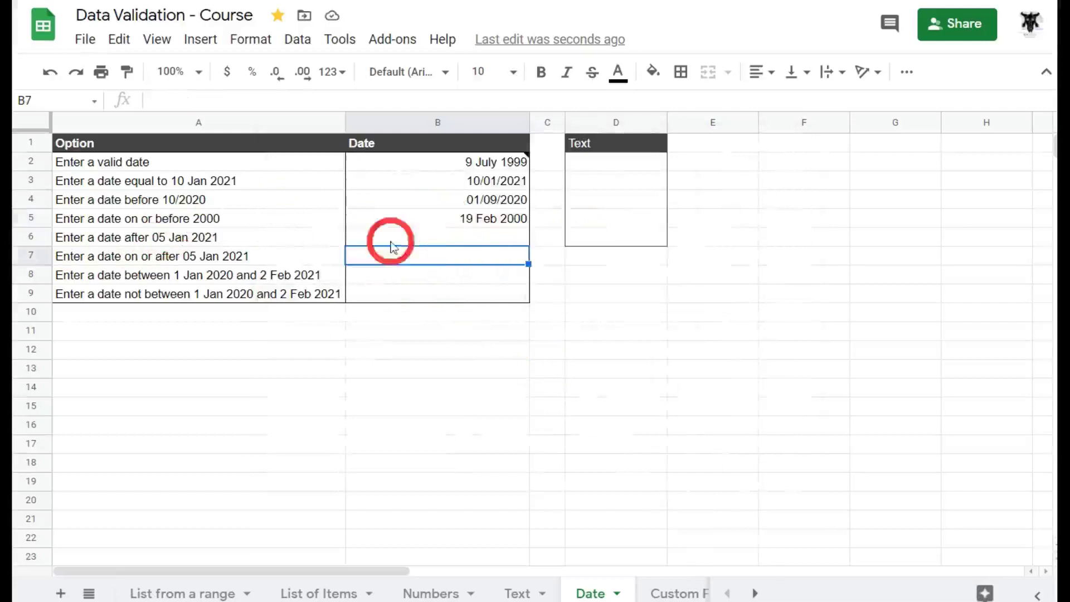
left_click(458, 240)
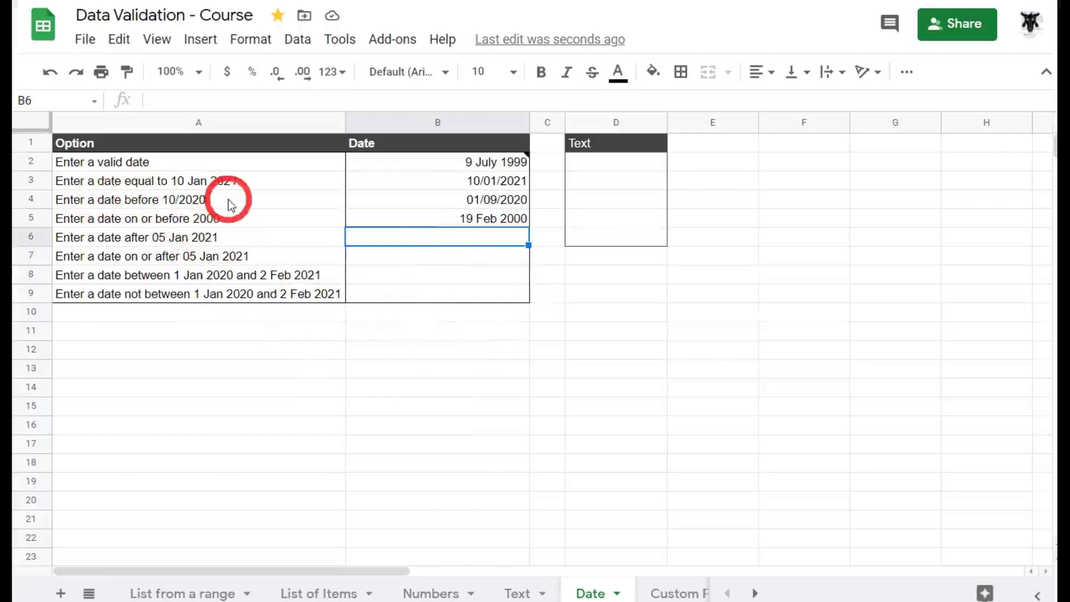
left_click(388, 241)
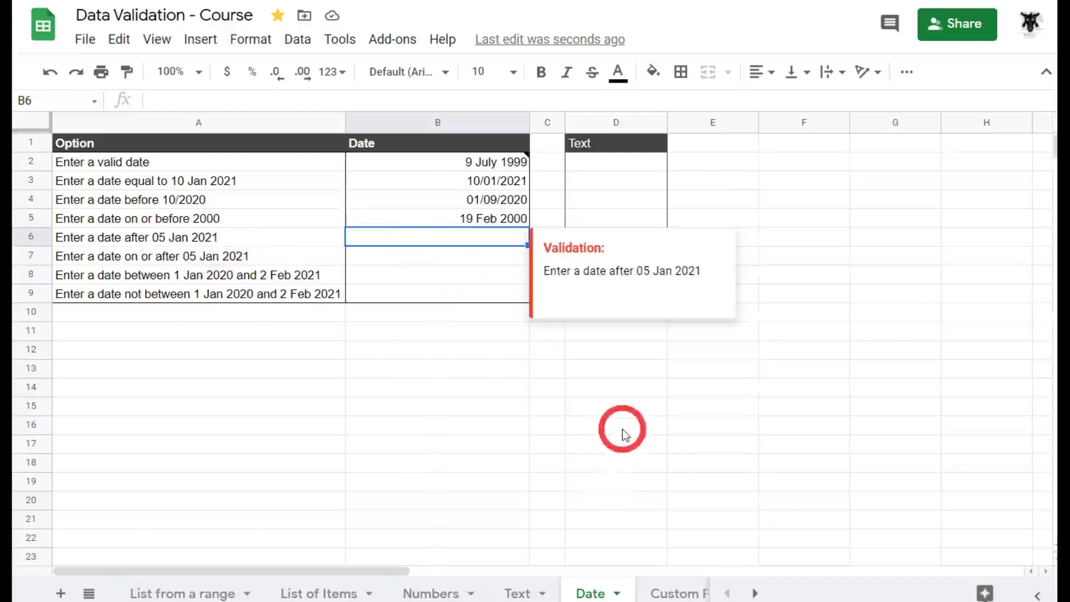
Step: Try 04 Jan 2021 and 05/01/21 in B6, dismissing both rejection warnings
type("04 Jan 202")
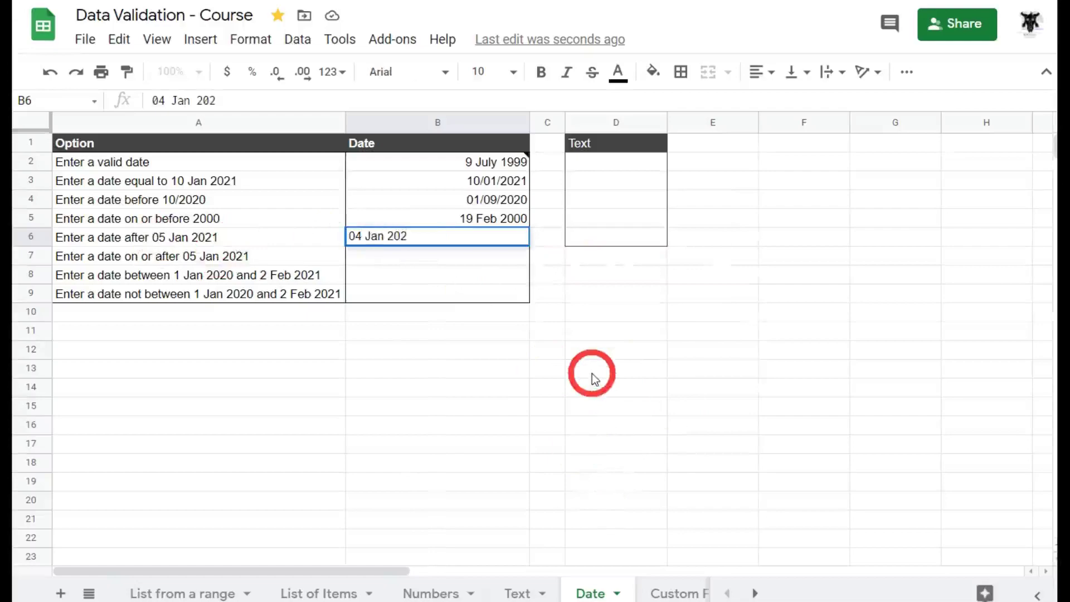
type("1")
key("Return")
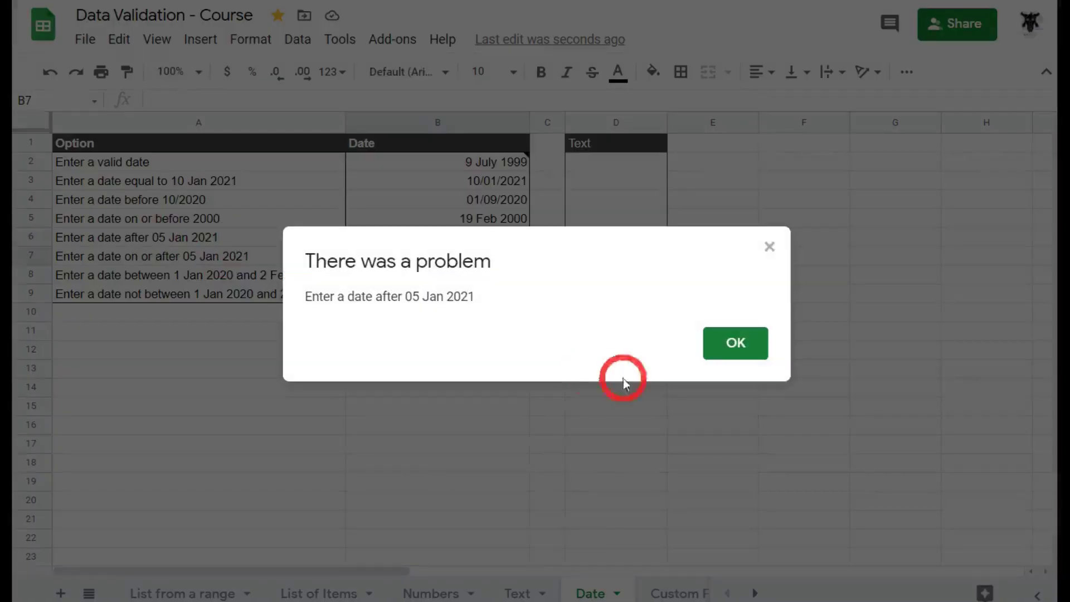
left_click(760, 352)
left_click(463, 236)
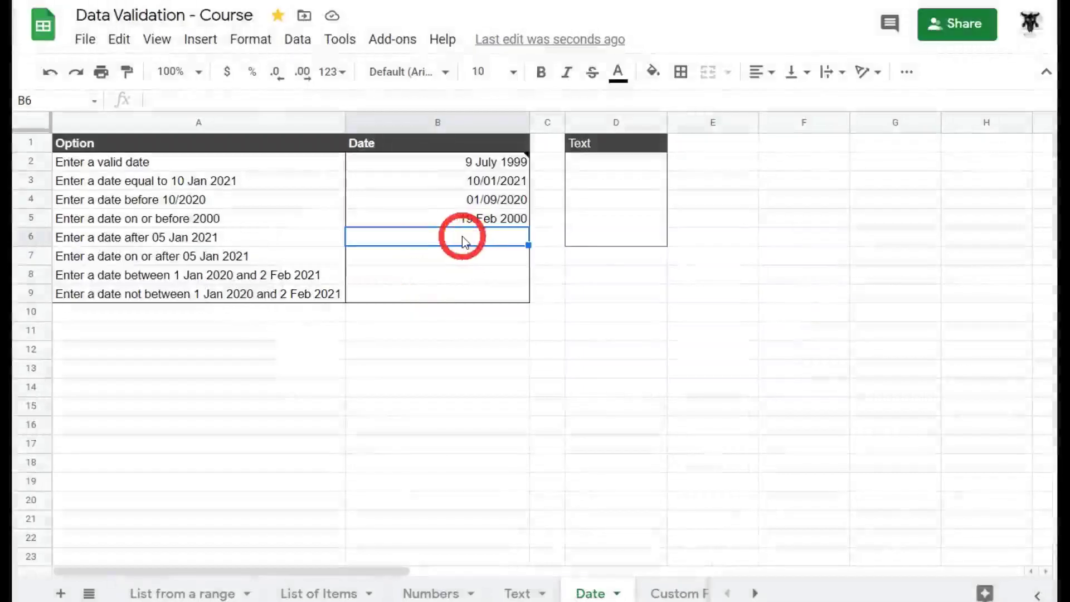
type("05")
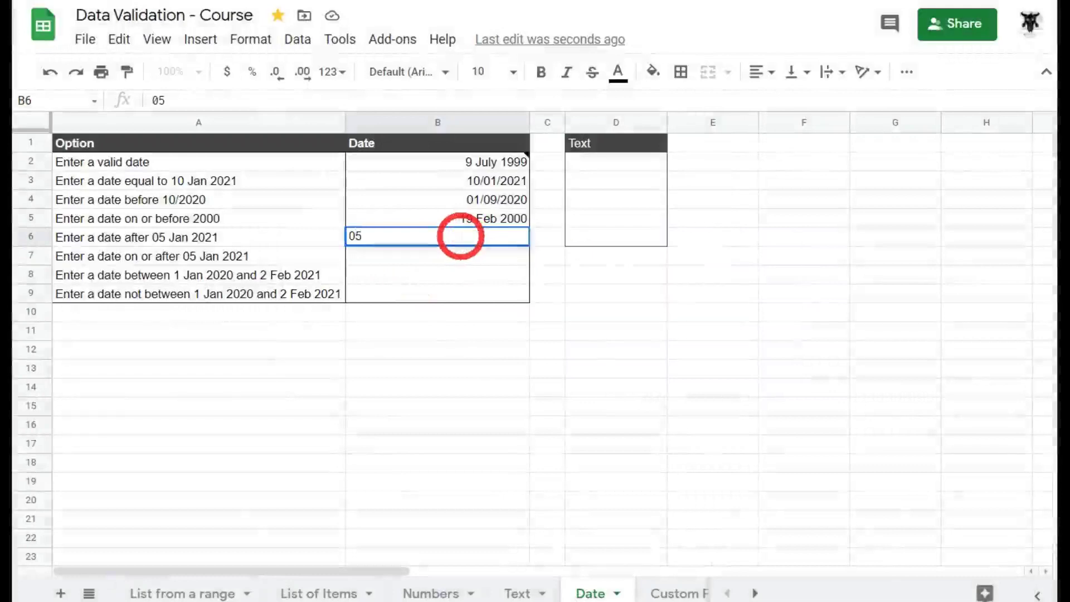
type("/01/2")
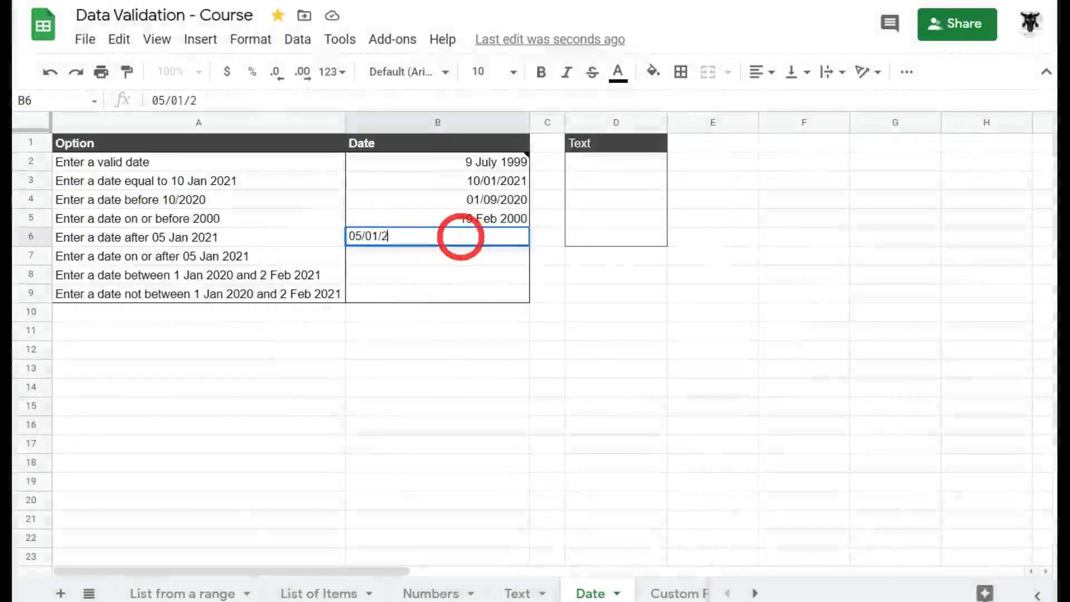
type("1")
key("Return")
left_click(739, 343)
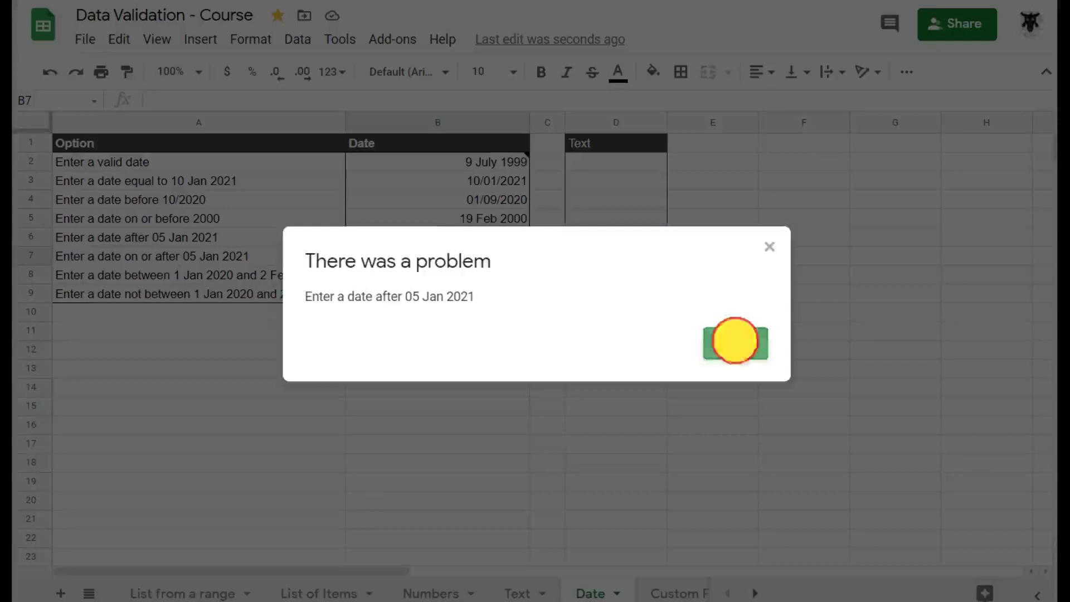
Step: Enter 06/01/21 in B6, which its after-05-Jan-2021 rule accepts
left_click(488, 241)
type("0")
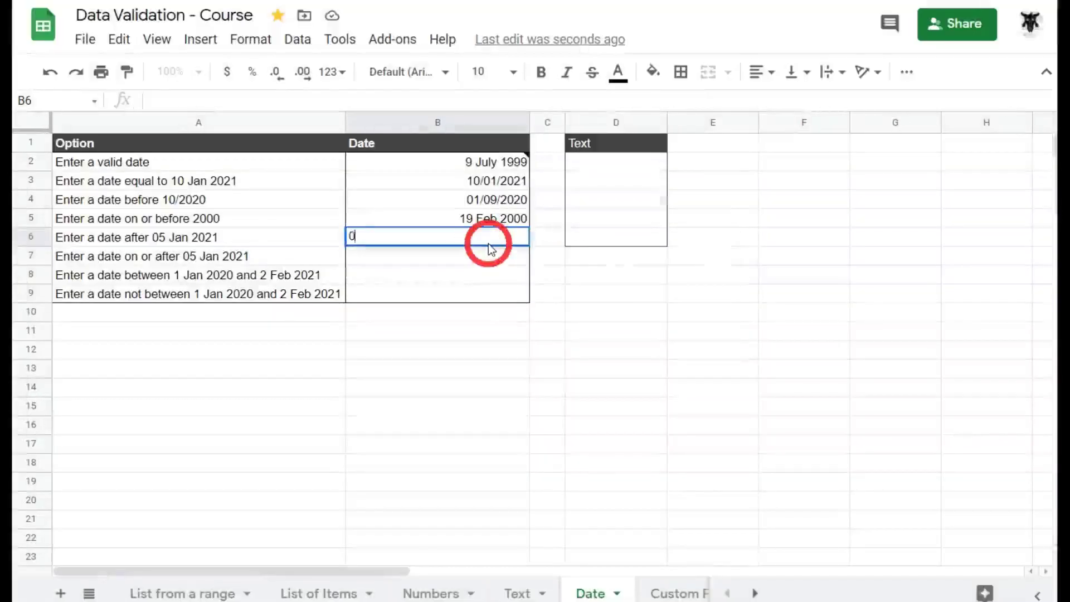
type("6/01/21")
key("Return")
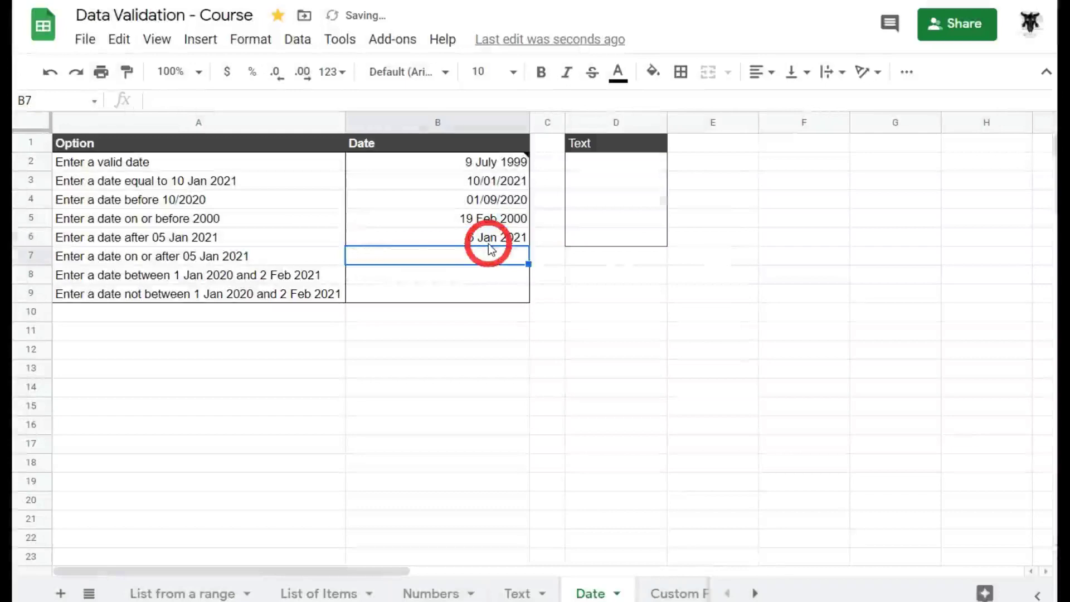
right_click(488, 243)
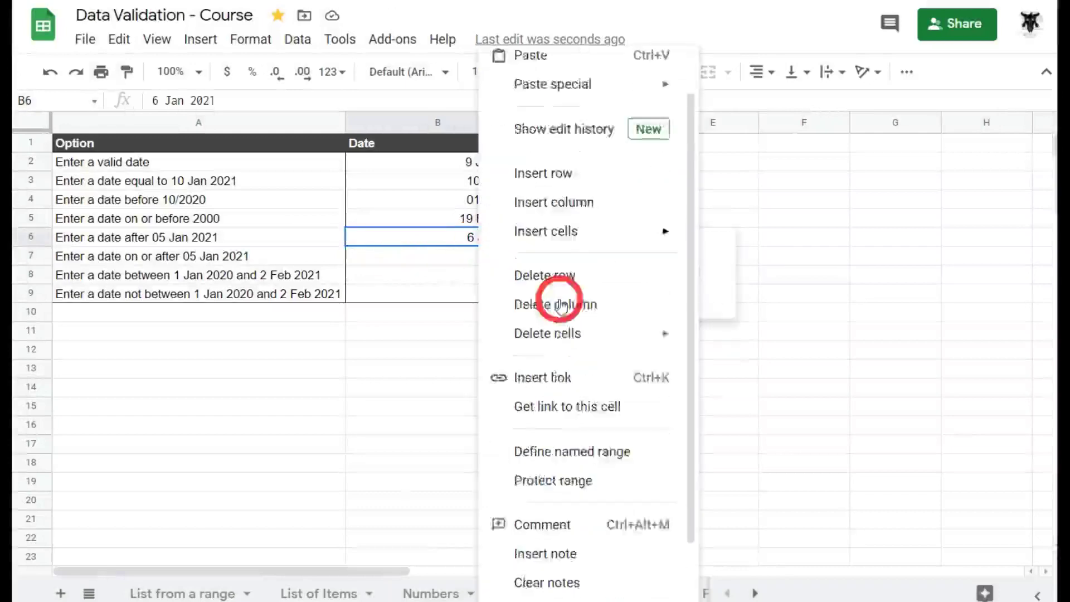
scroll(561, 305, "down", 3)
left_click(602, 583)
left_click(475, 261)
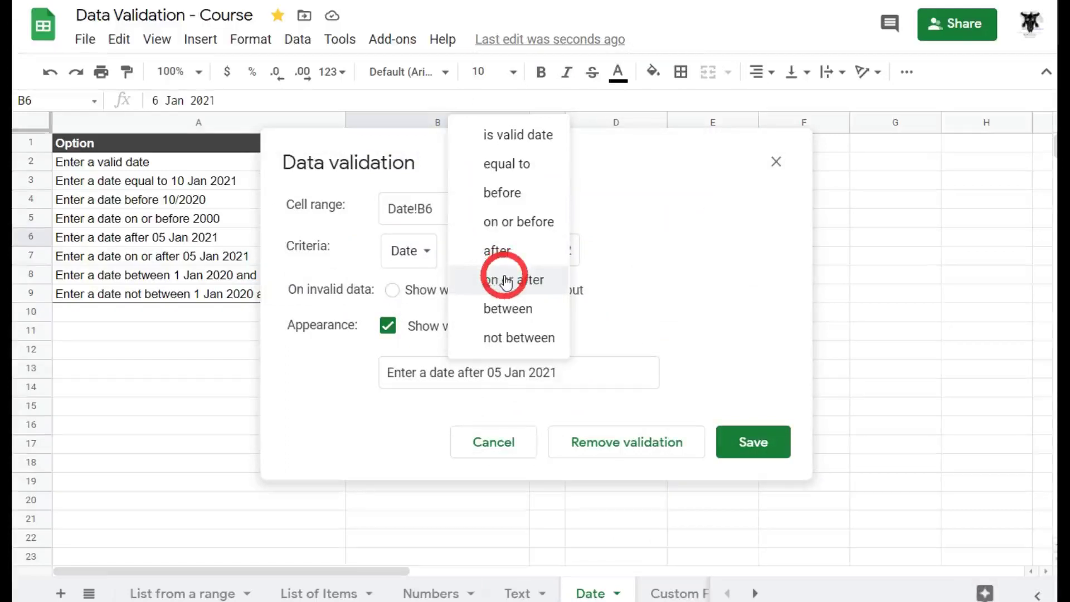
left_click(716, 299)
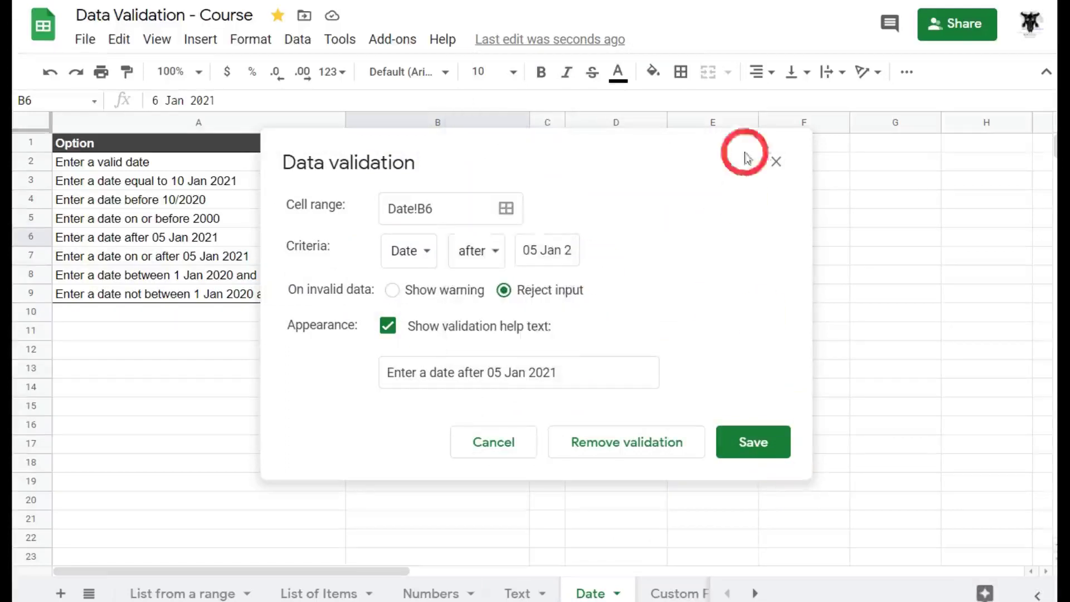
left_click(776, 161)
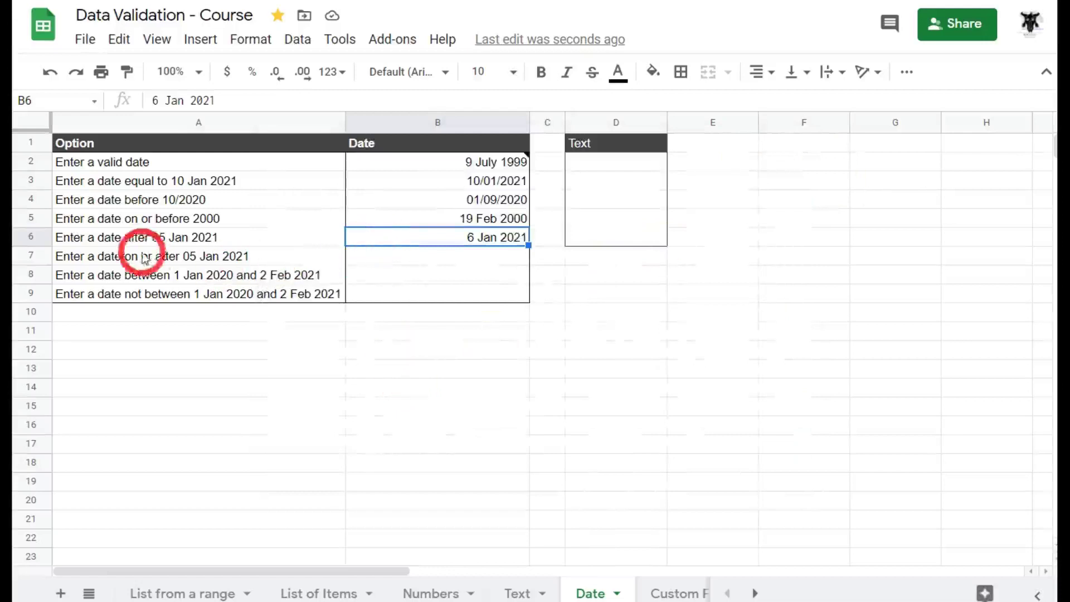
left_click(403, 263)
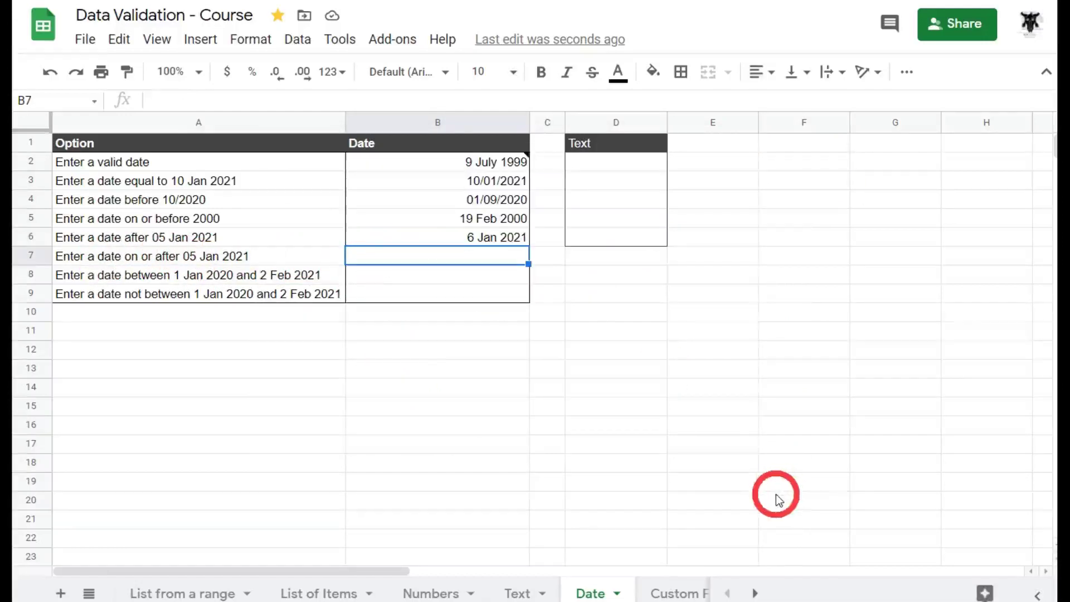
Step: Enter 05 Jan 2021 in B7, then try 1 Jan 2000 and dismiss its rejection warning
type("05")
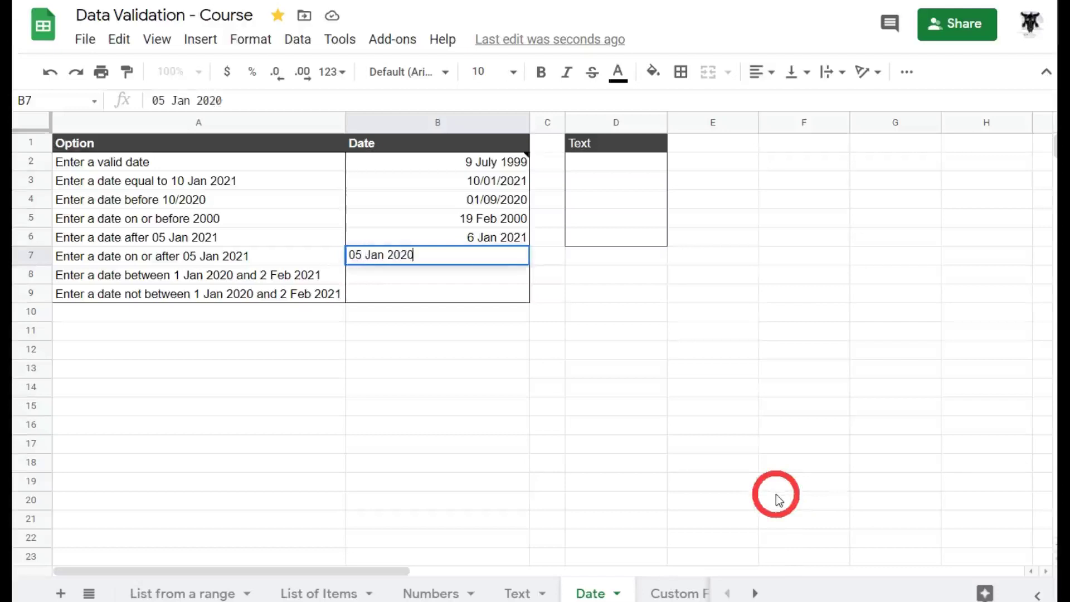
type(" Jan 2021")
key("Return")
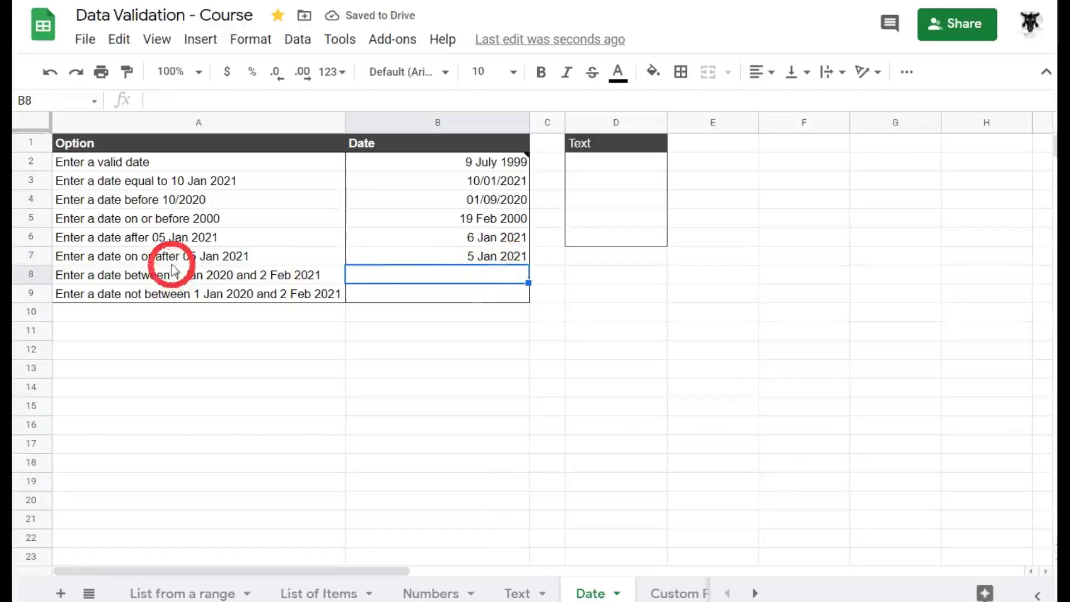
left_click(467, 261)
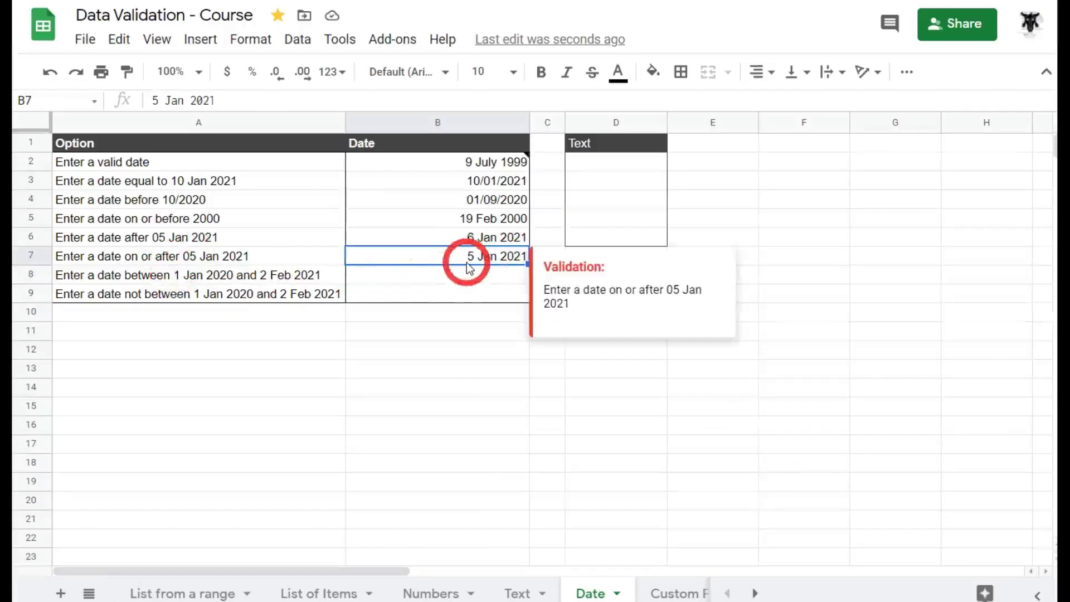
type("1")
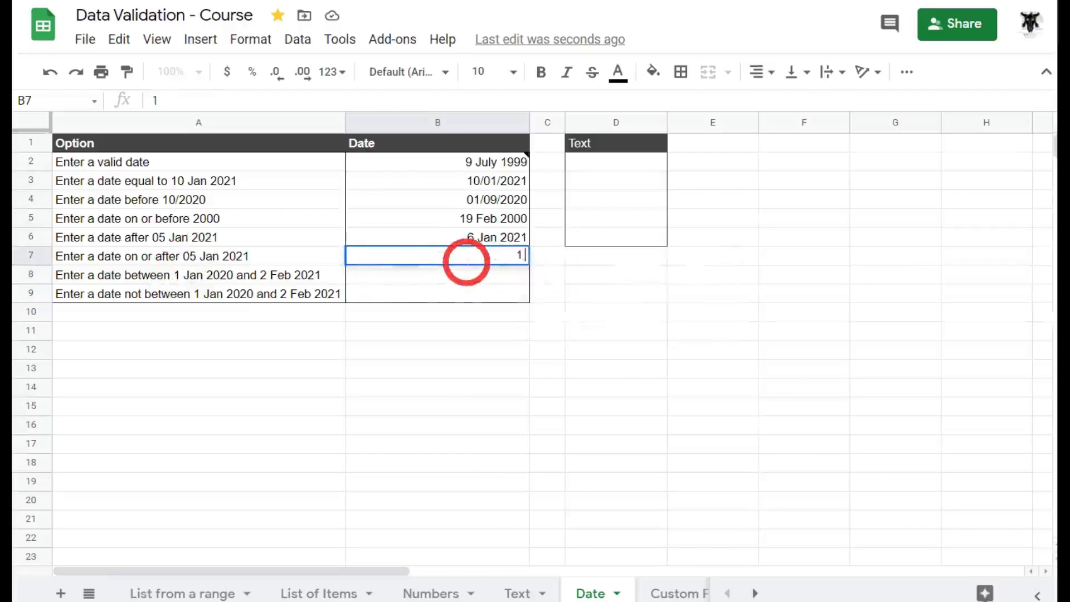
type(" Jan 2000")
key("Return")
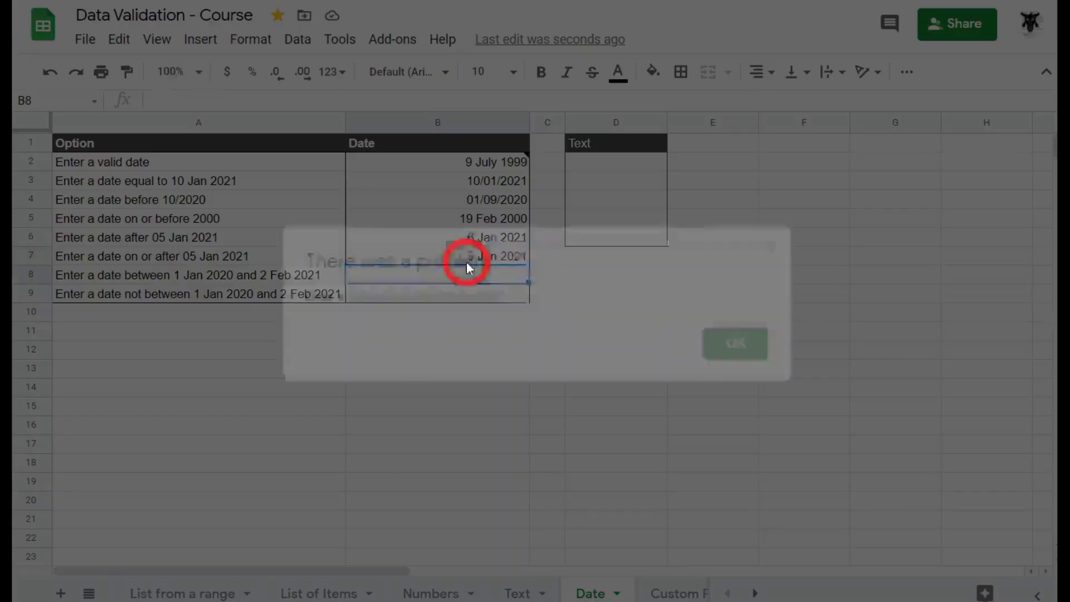
left_click(750, 351)
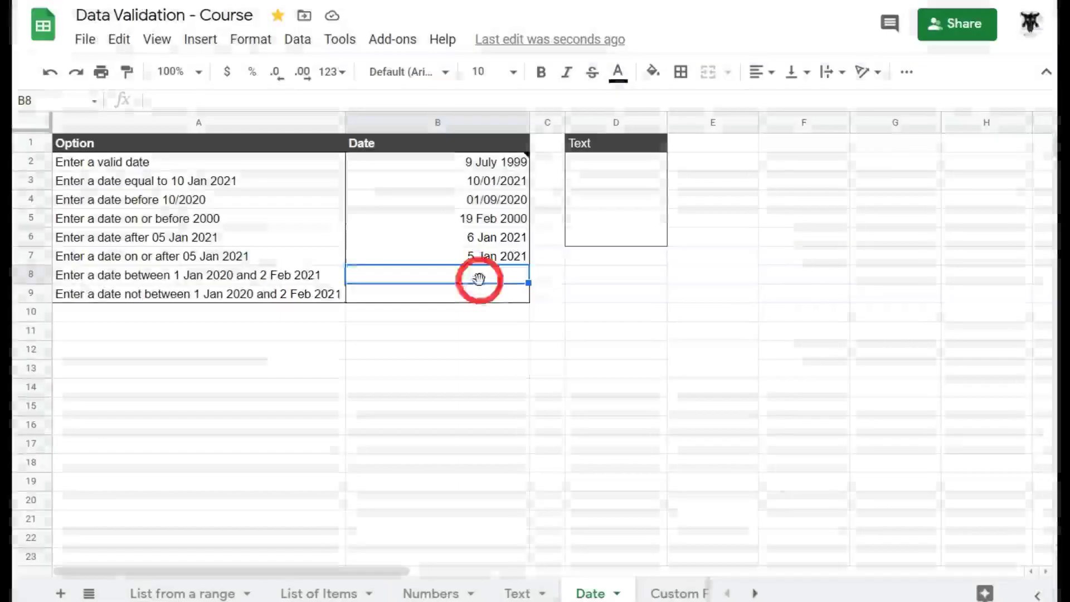
Step: Enter 10 Feb 3001 in B7 and check that it is accepted
left_click(473, 257)
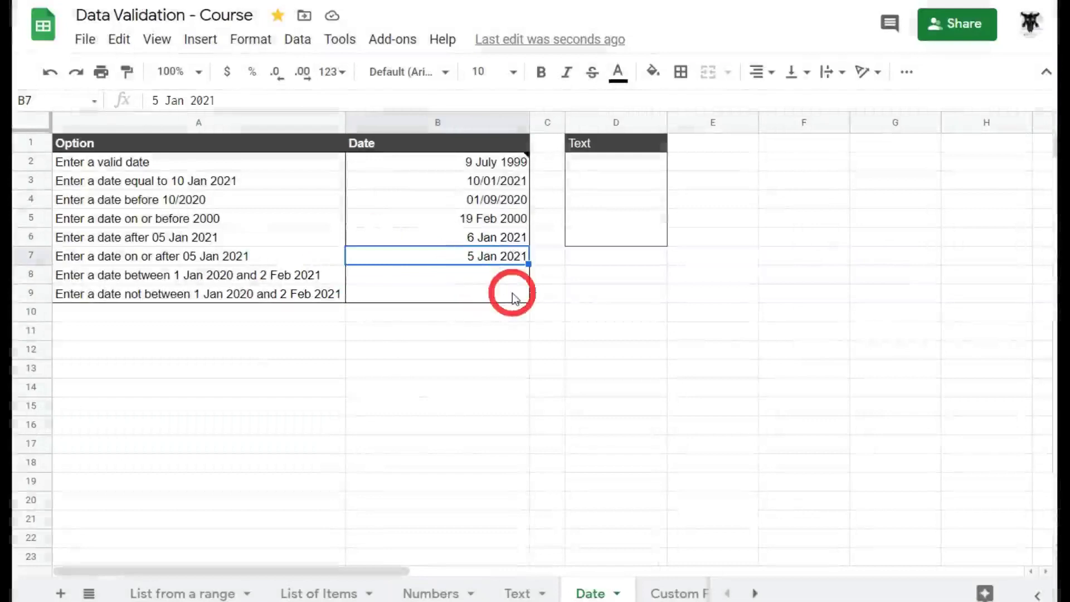
type("10 Feb 3001")
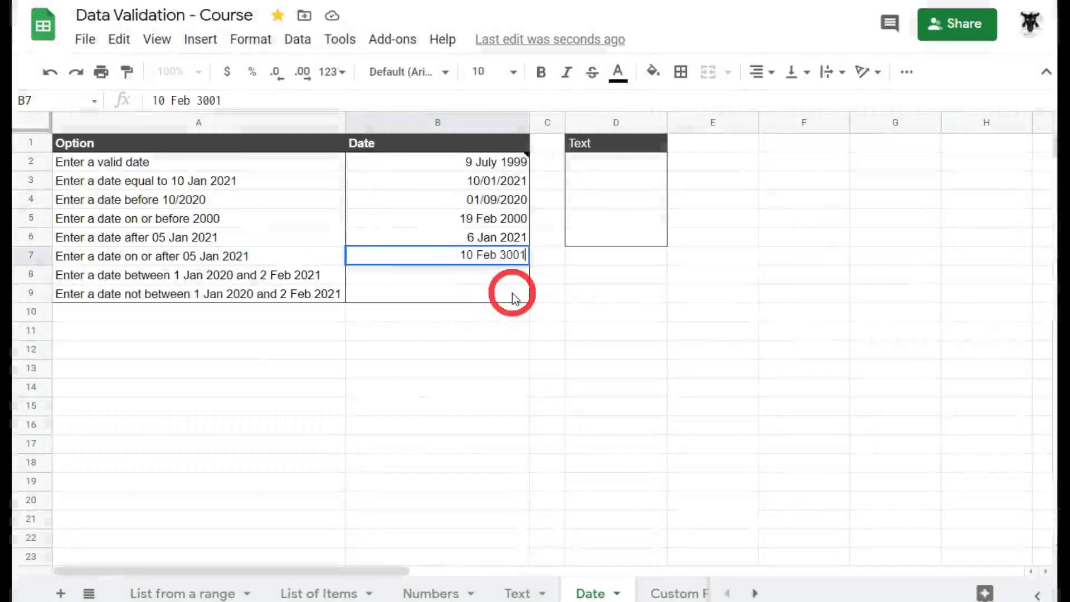
key("Return")
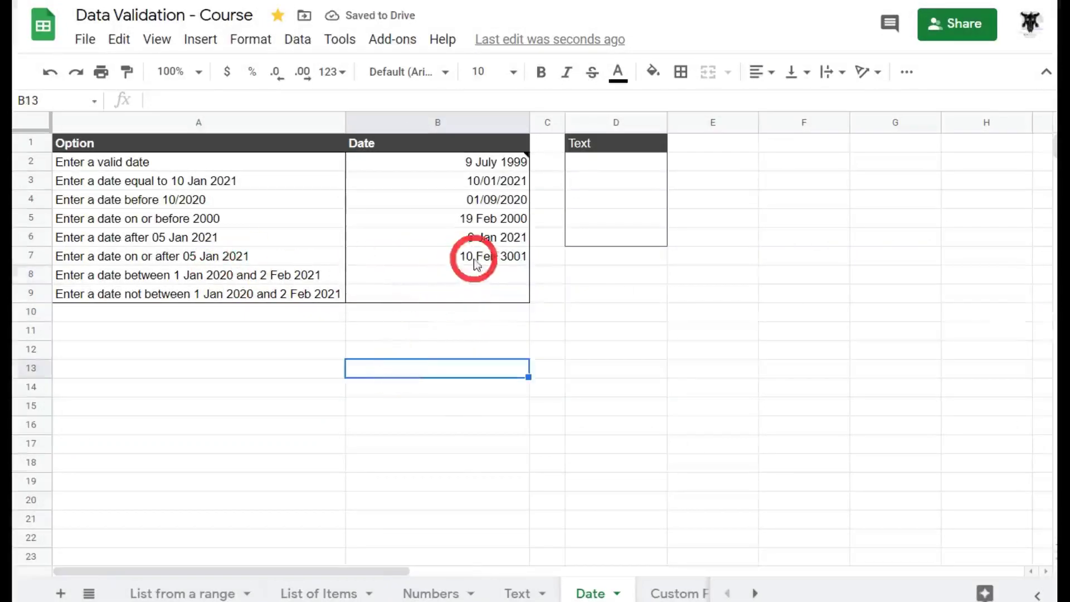
left_click(497, 261)
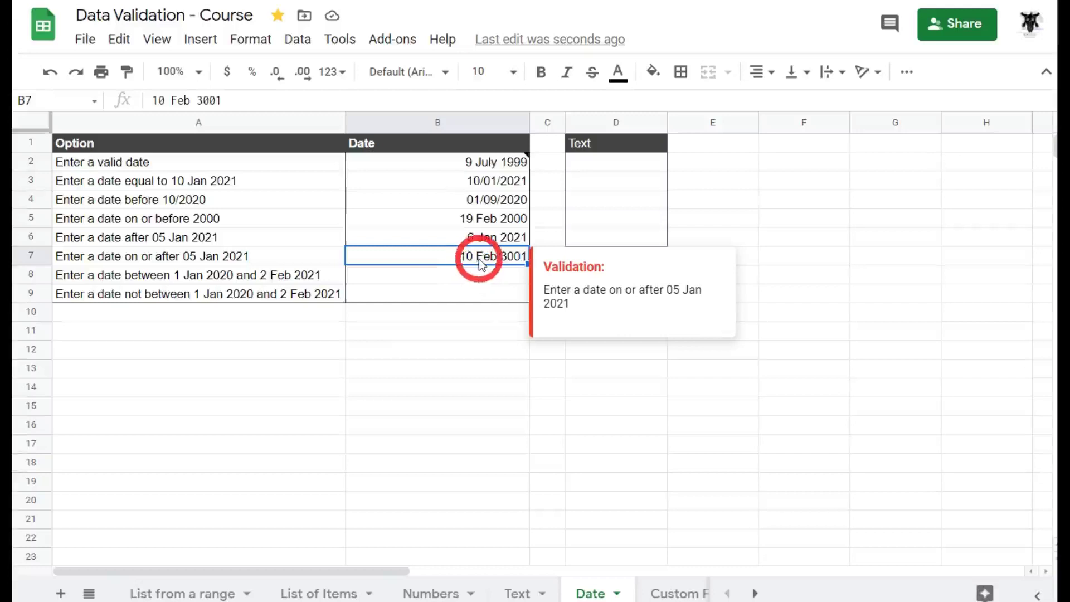
Step: Select B8 to view its rule hint and enter 1/01/2020, checking it is accepted
left_click(466, 276)
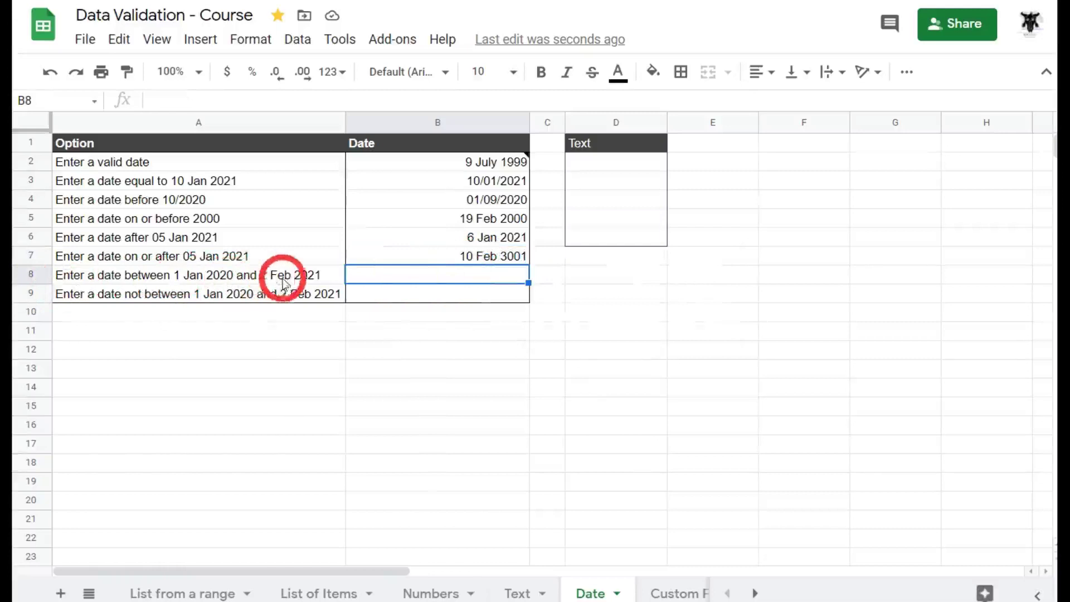
left_click(438, 277)
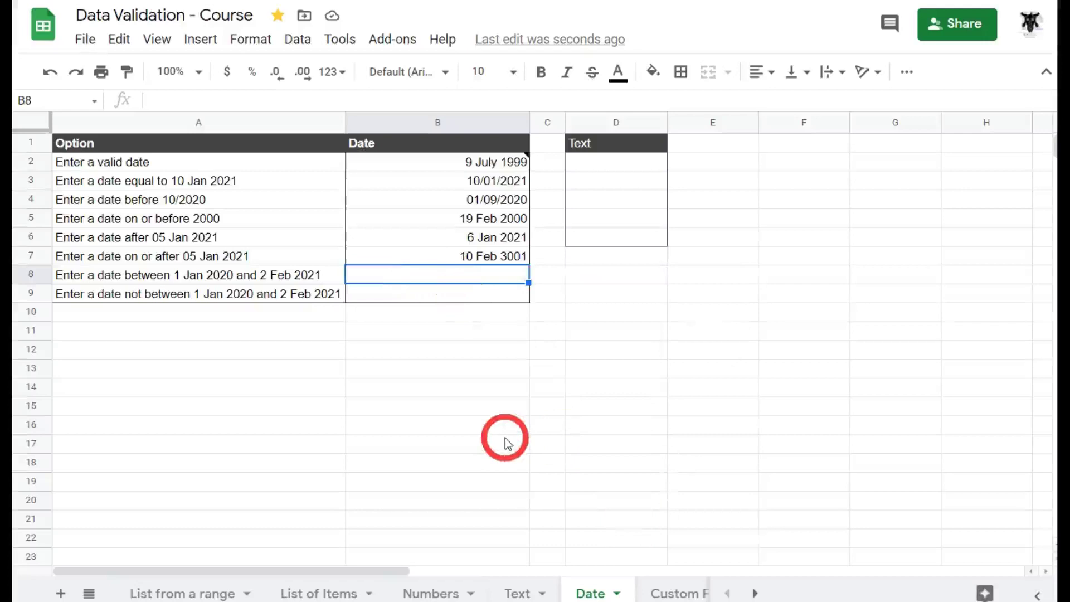
type("1/01/")
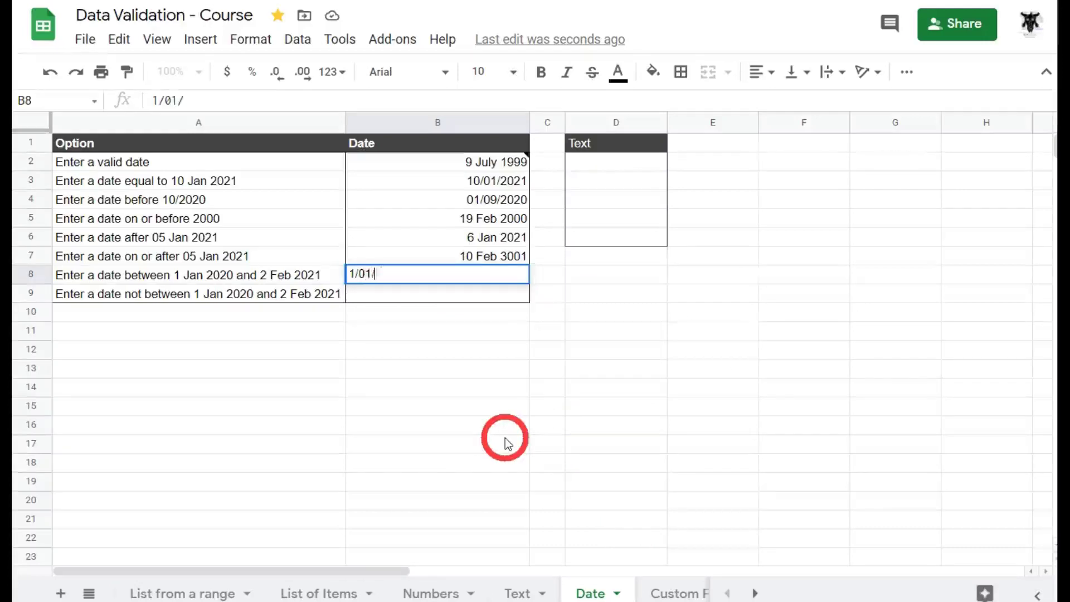
type("2020")
key("Return")
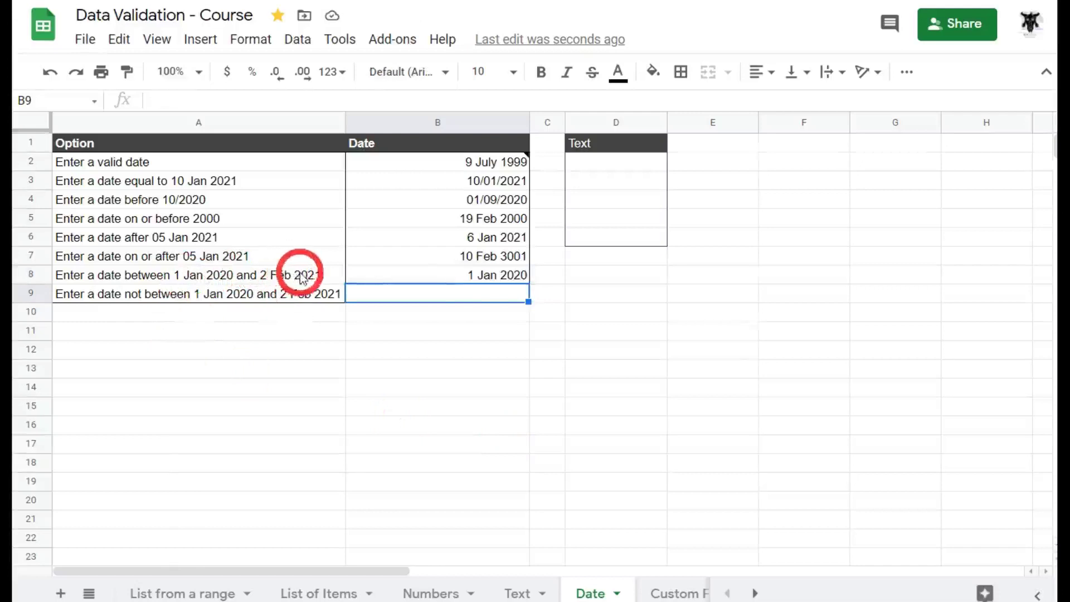
left_click(485, 275)
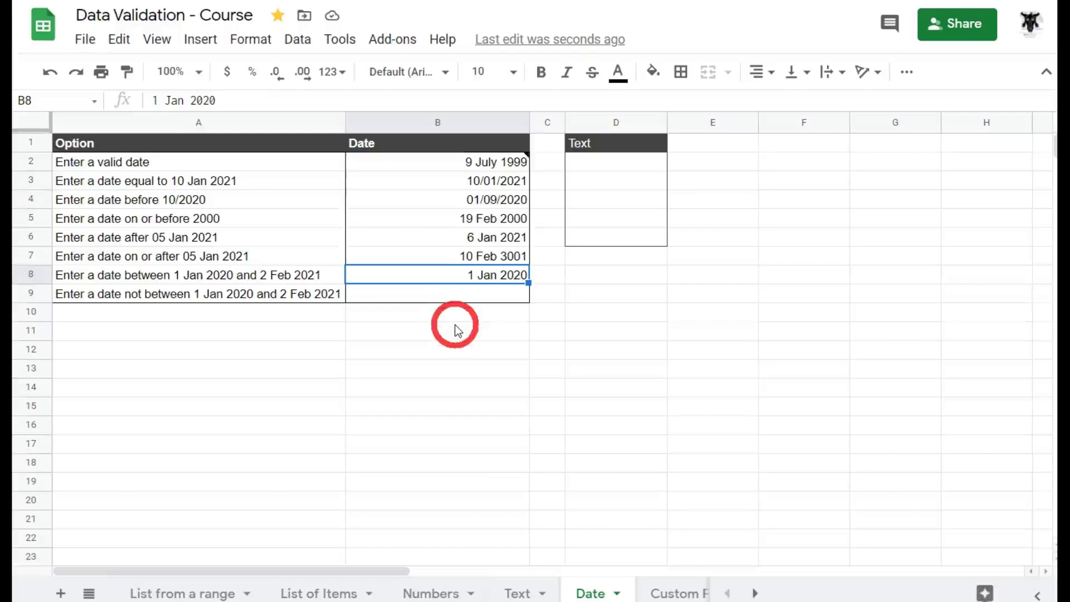
Step: Enter 23 Dec 2020 in B8, then see 23 Dec 2021 rejected via the formula bar
type("23")
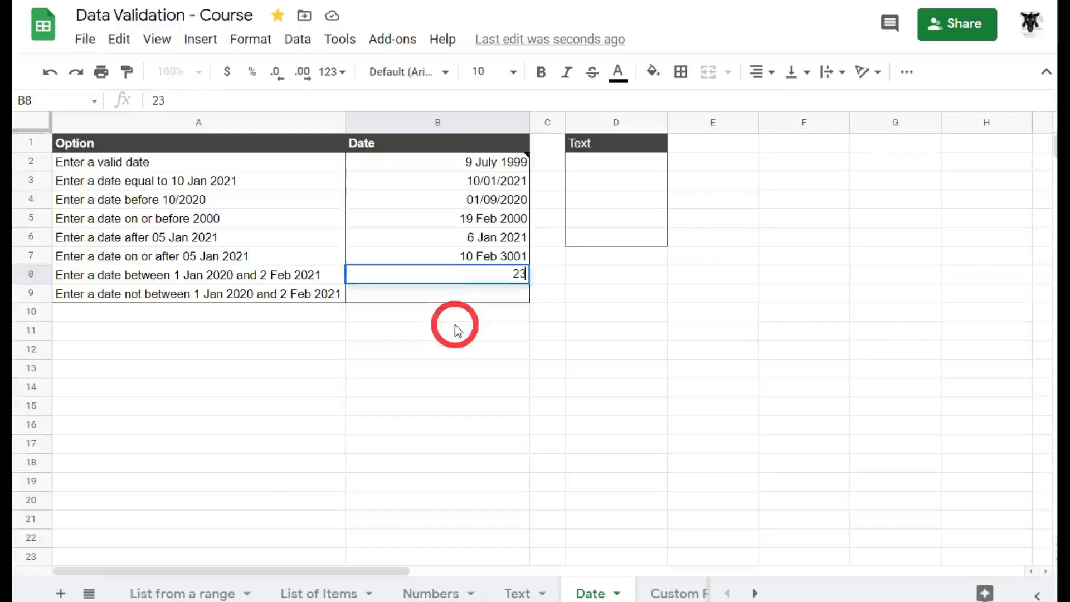
type(" Dec 20")
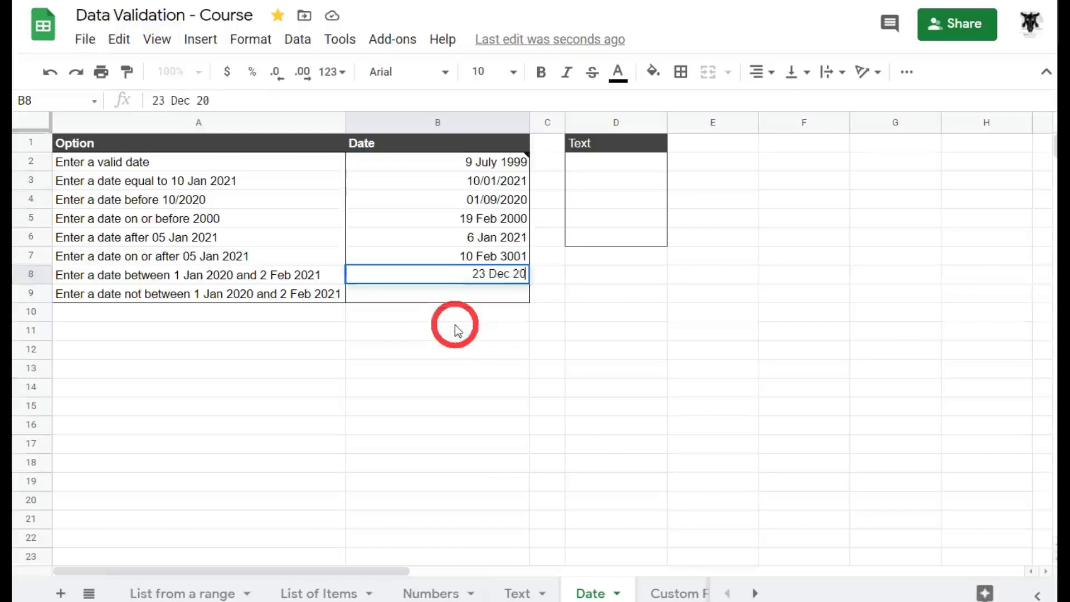
type("20")
key("Return")
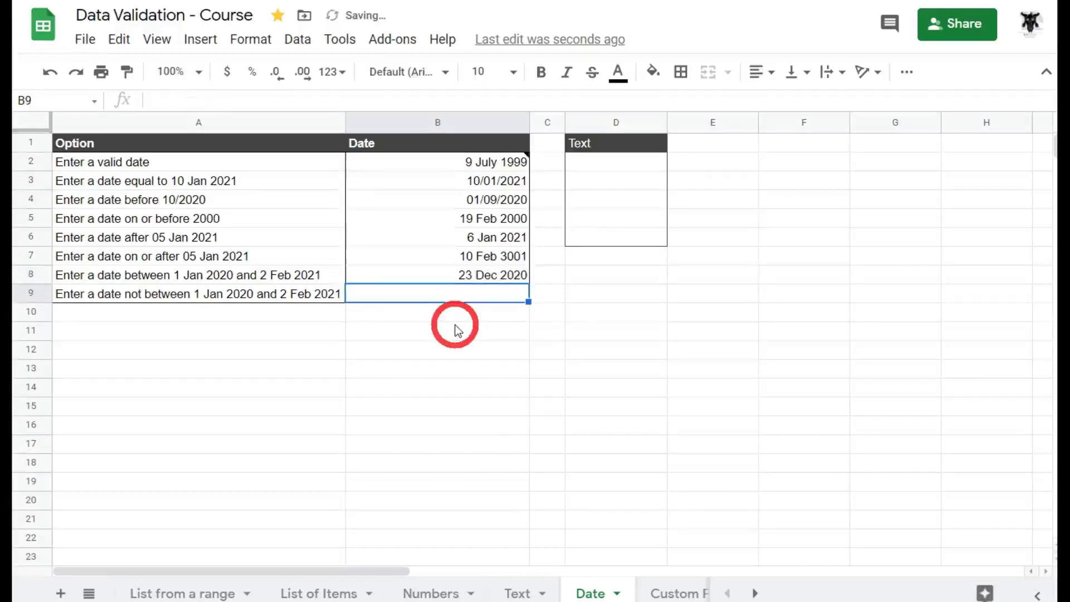
left_click(508, 276)
left_click(208, 102)
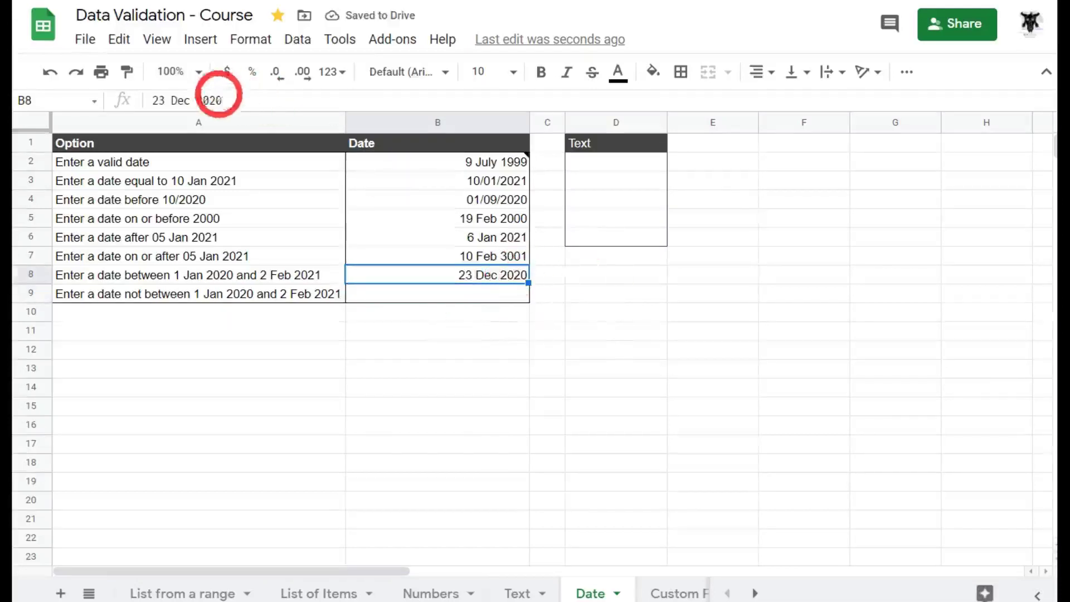
key("BackSpace")
type("1")
key("Return")
left_click(727, 342)
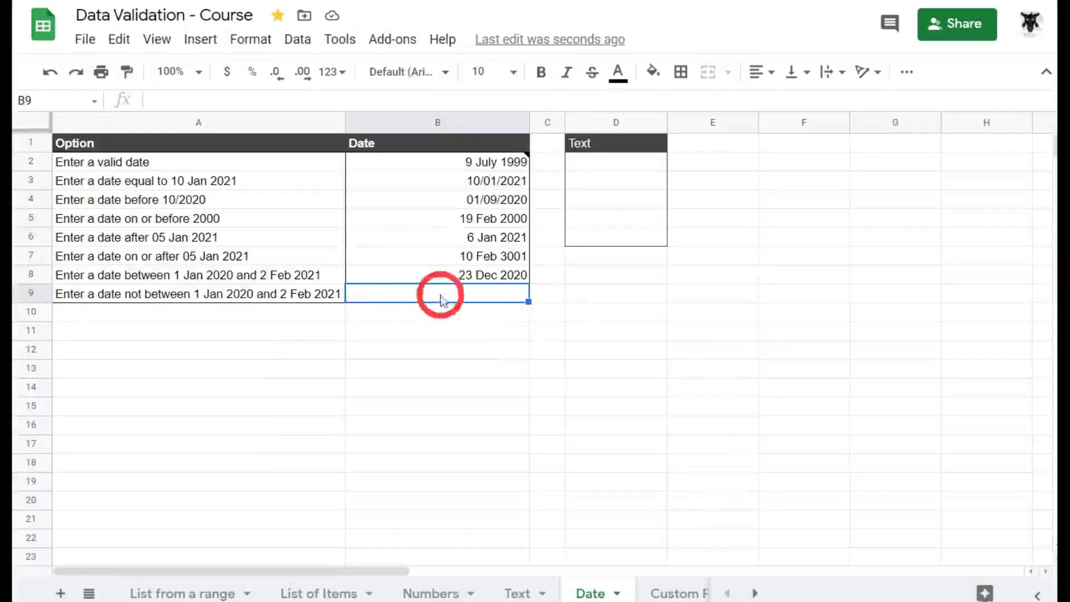
left_click(464, 275)
right_click(463, 275)
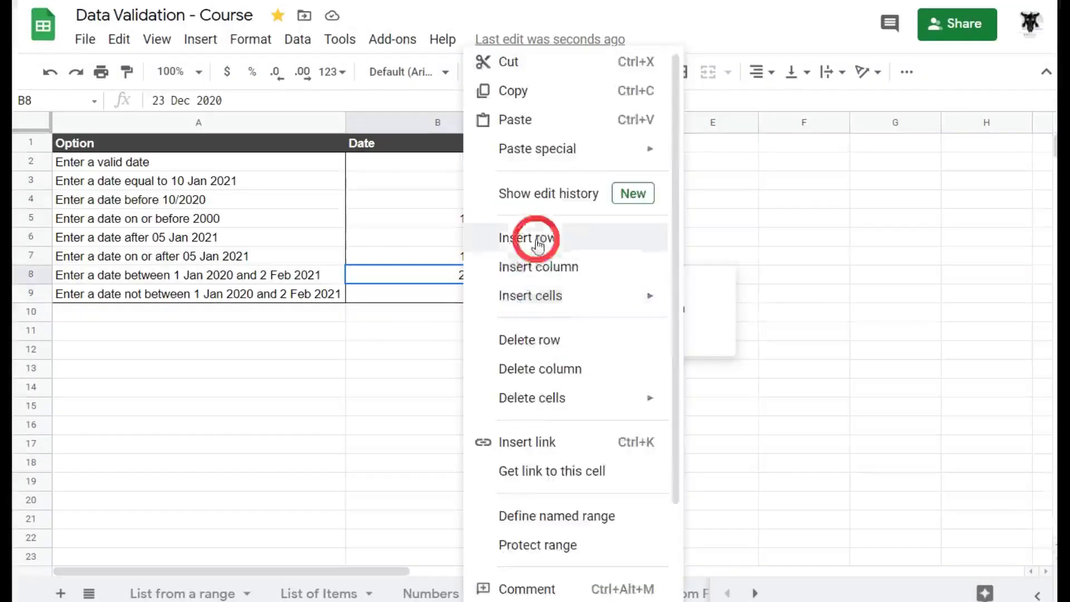
scroll(613, 557, "down", 3)
left_click(608, 580)
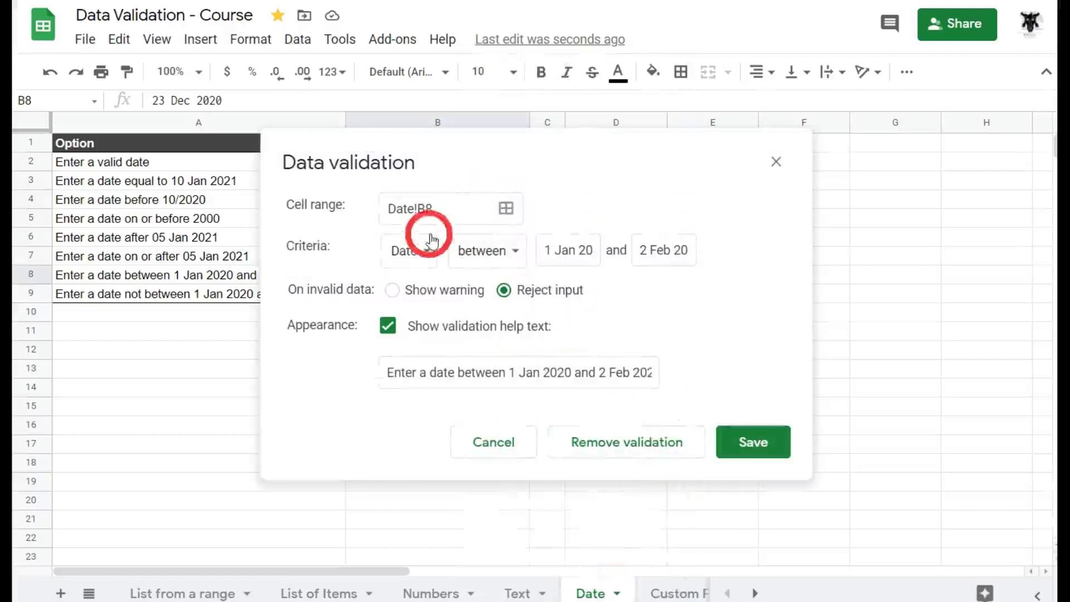
left_click(505, 250)
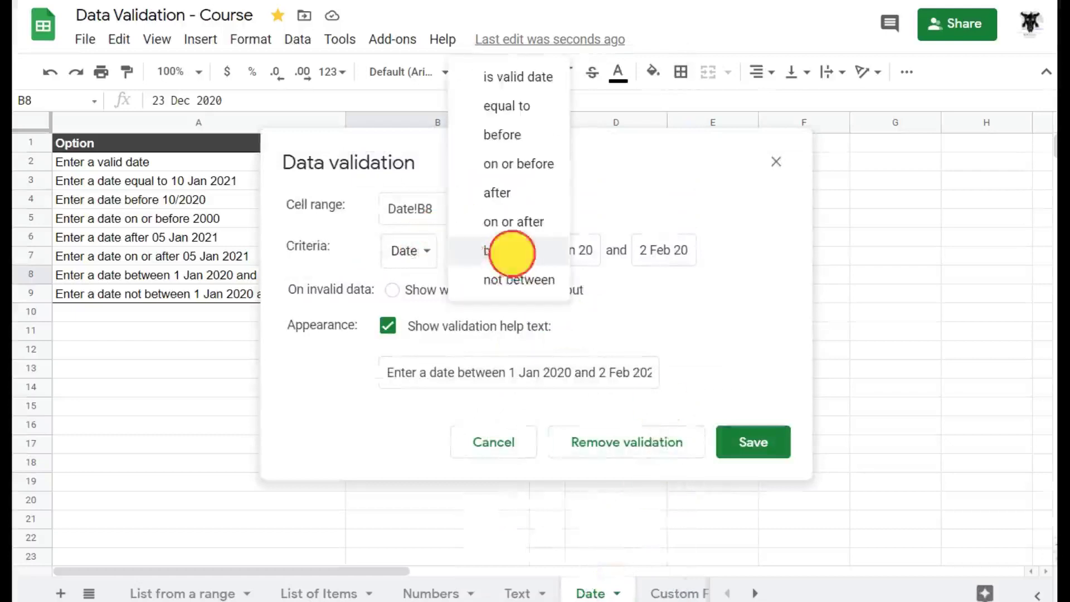
left_click(507, 249)
left_click_drag(559, 252, 700, 246)
left_click(647, 249)
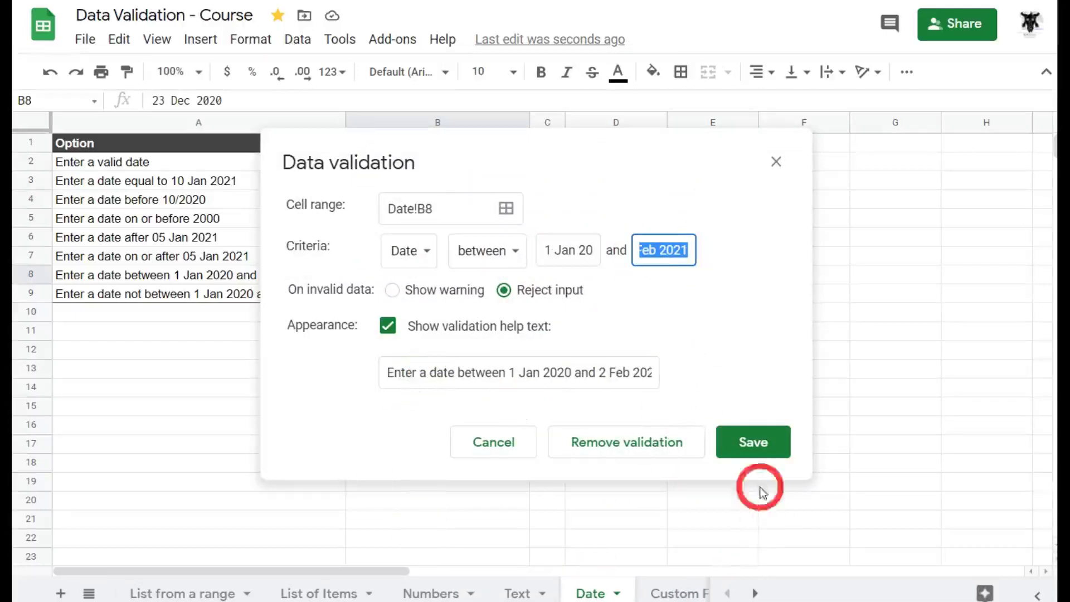
left_click(754, 443)
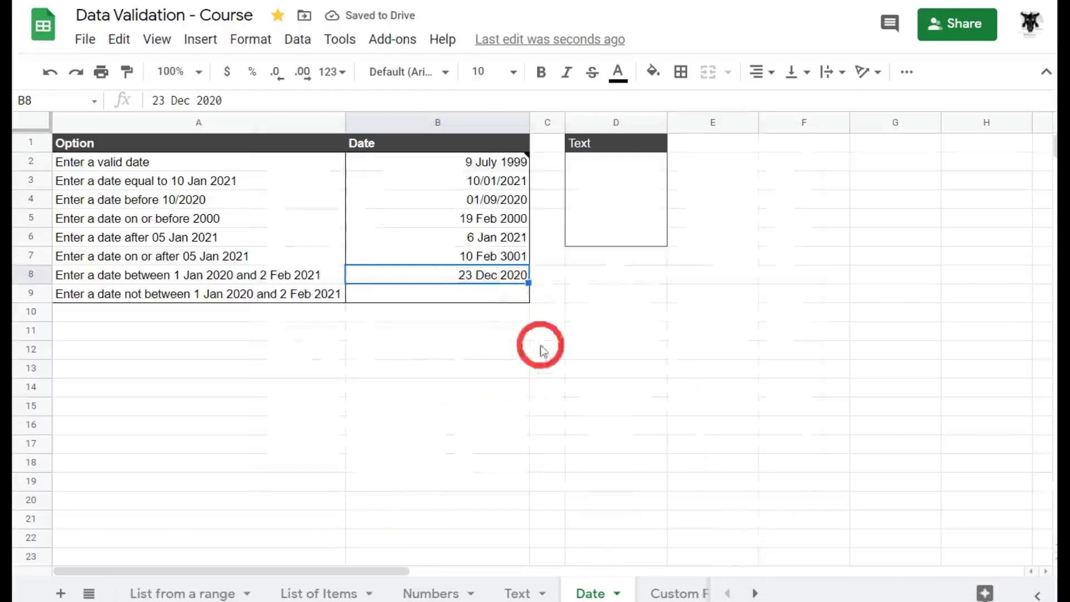
mouse_move(454, 174)
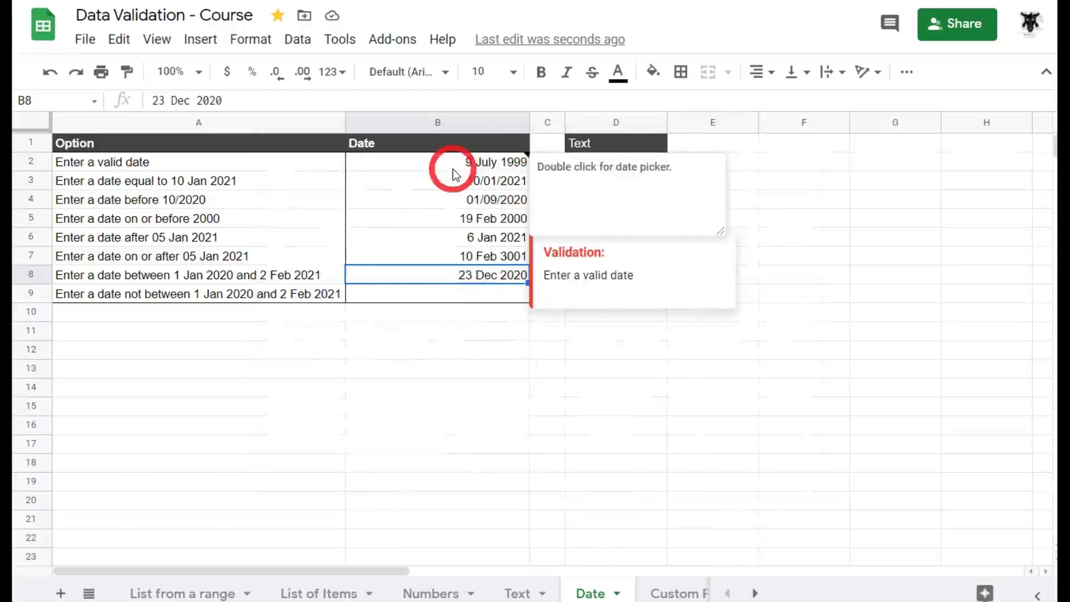
double_click(492, 277)
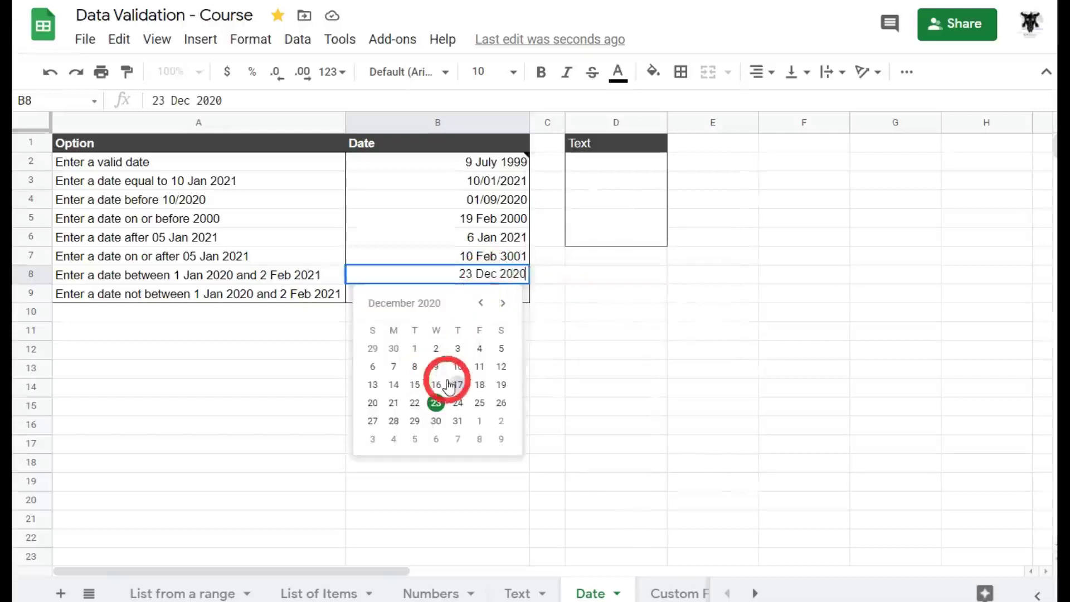
left_click(627, 345)
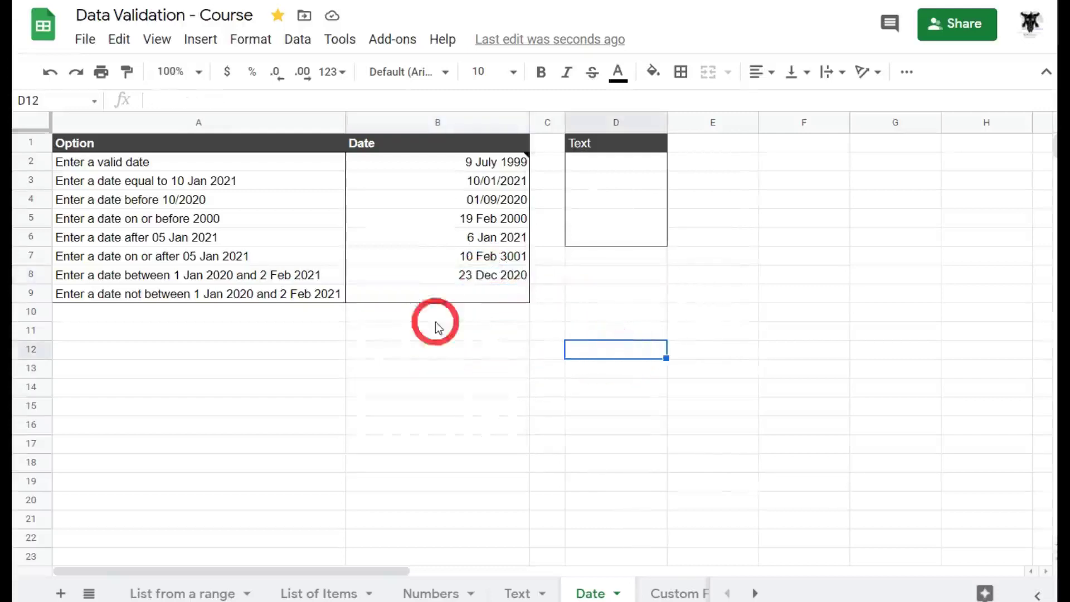
left_click(449, 291)
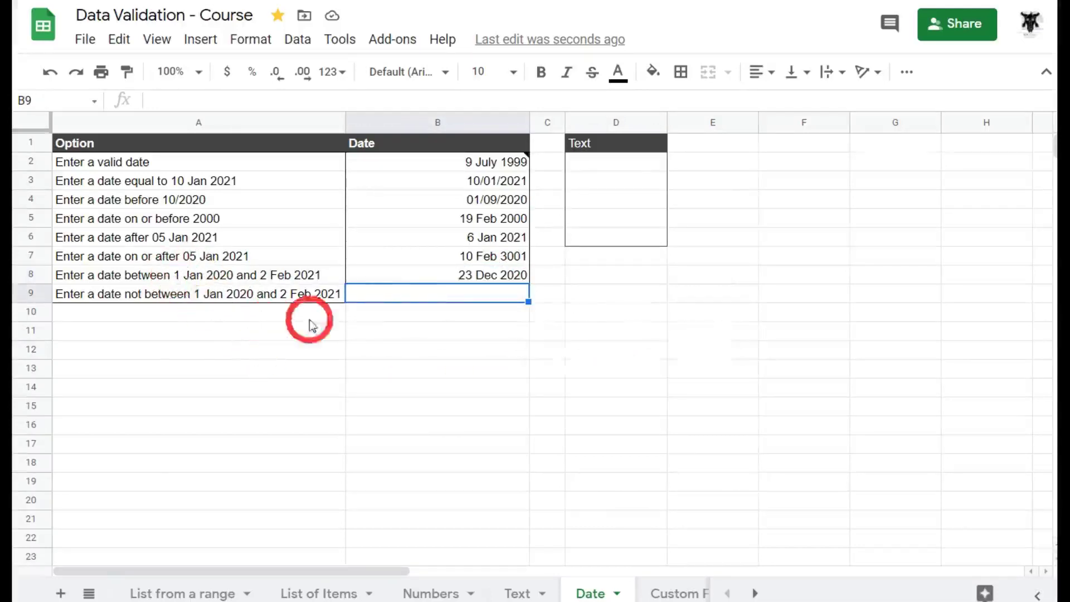
Step: Try 2 Jan 2020 in B9 (rejected), then enter 31 Dec 2019, which is accepted
left_click(406, 293)
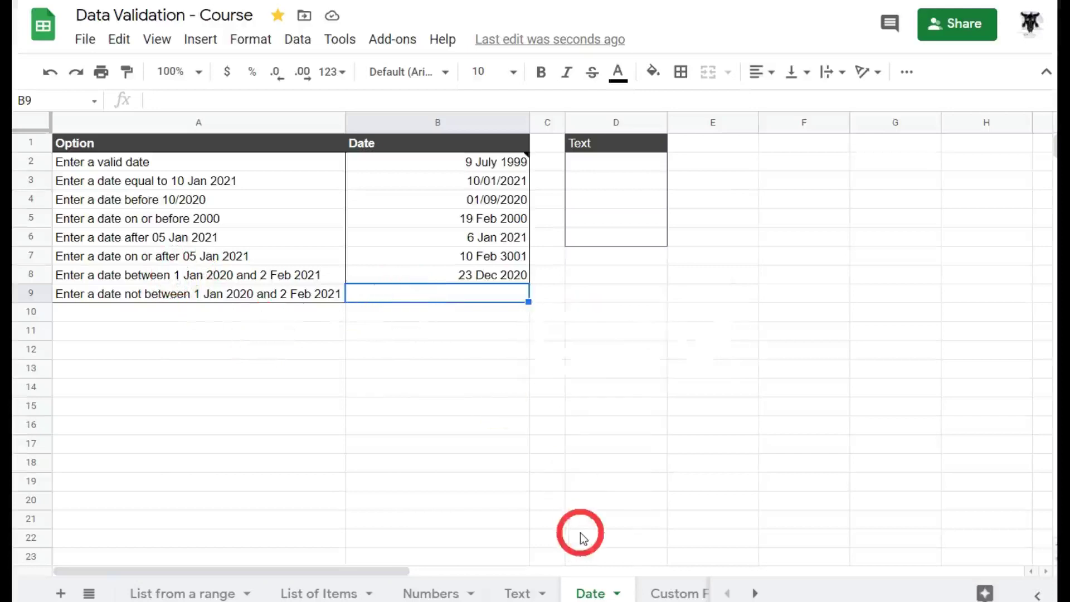
type("2 Jan")
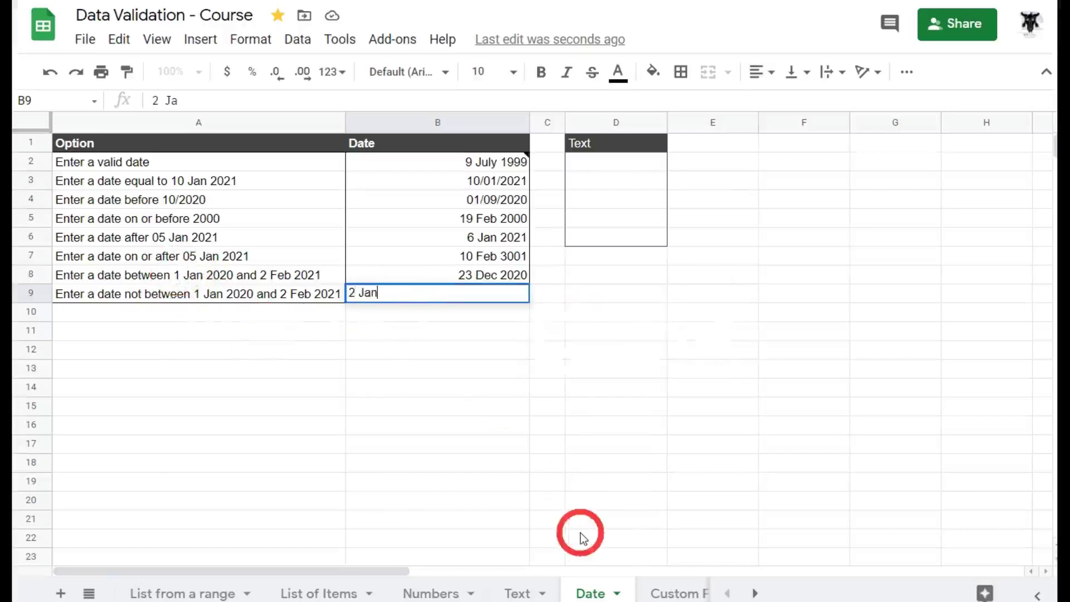
type(" 2")
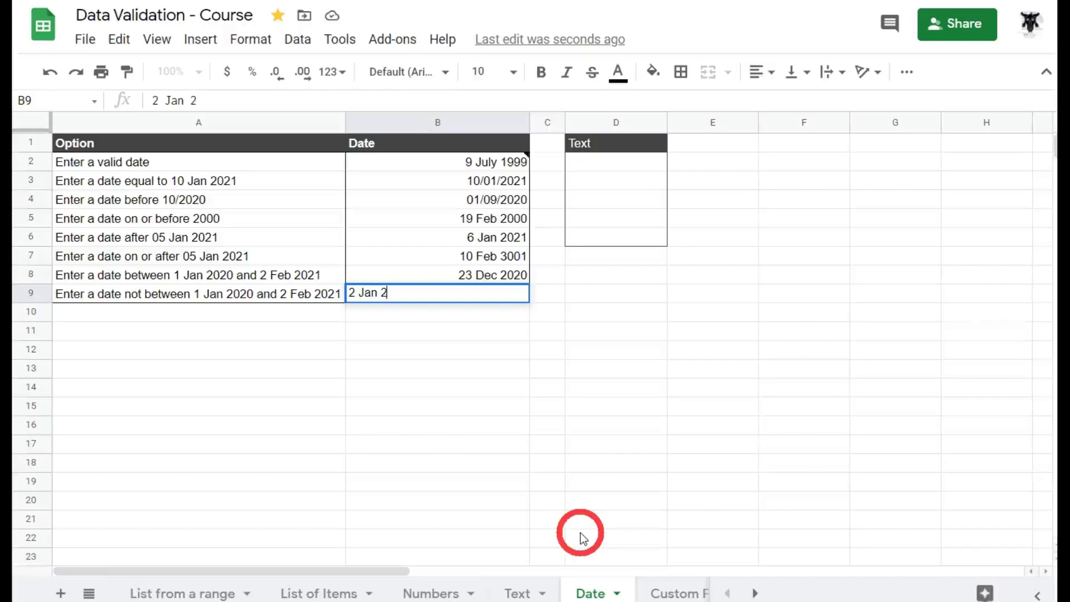
type("020")
key("Return")
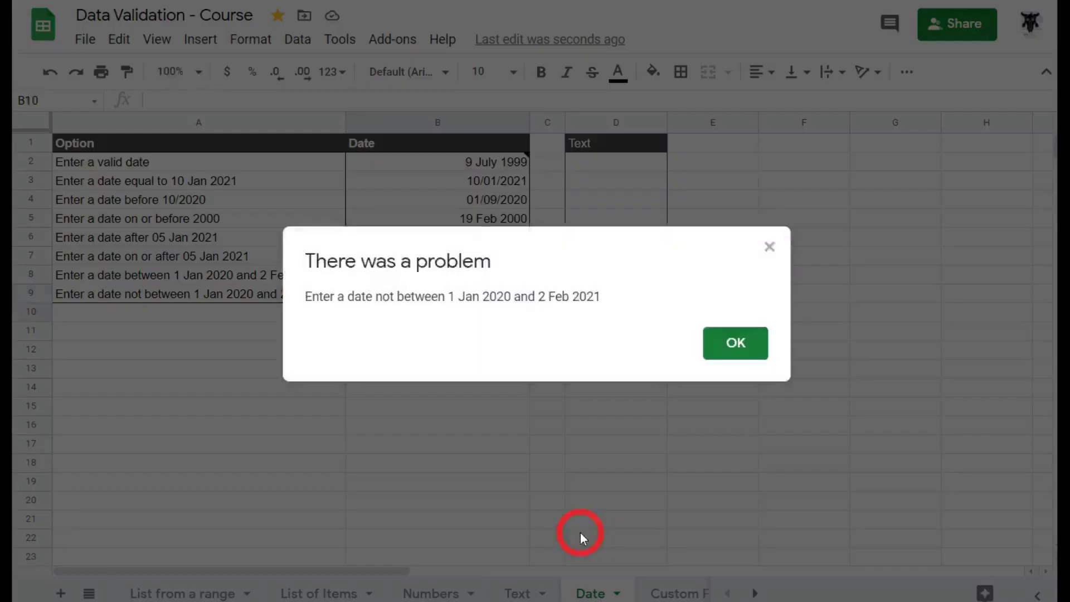
left_click(726, 341)
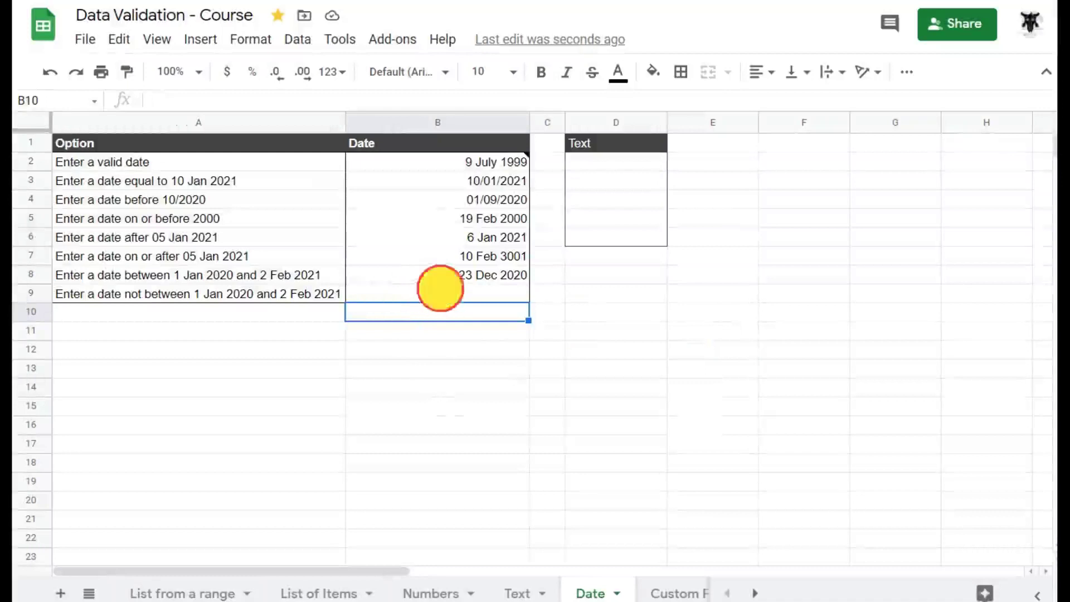
left_click(438, 291)
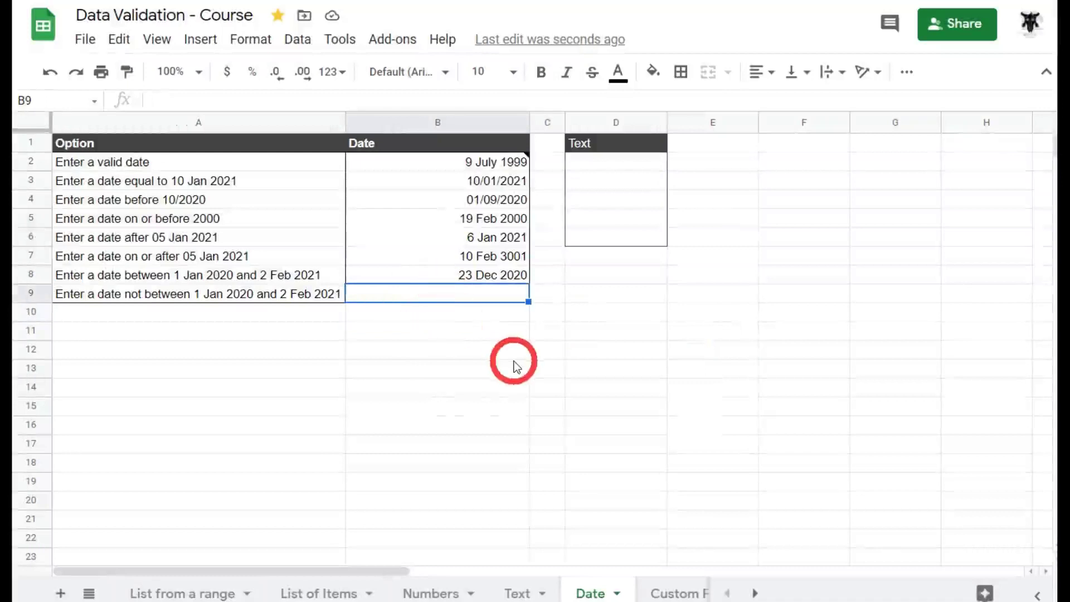
type("31 Dec 20")
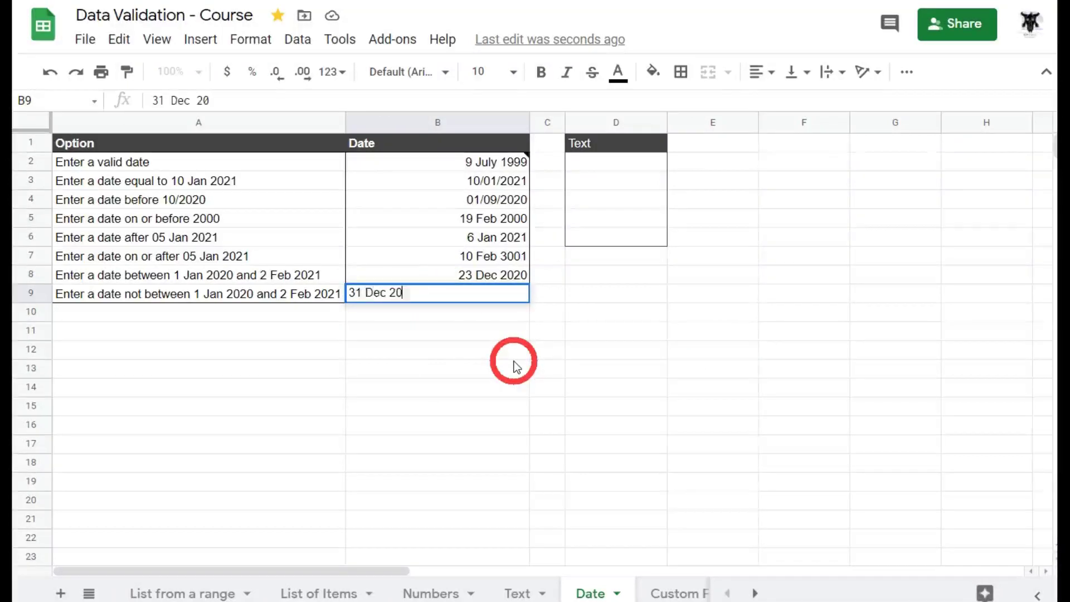
type("19")
key("Return")
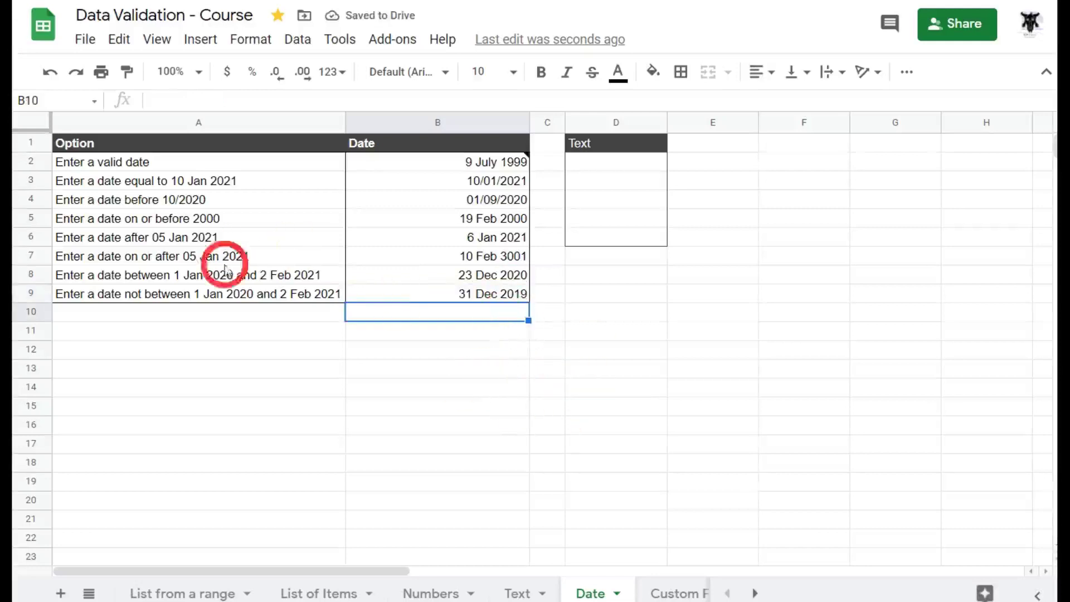
left_click(459, 294)
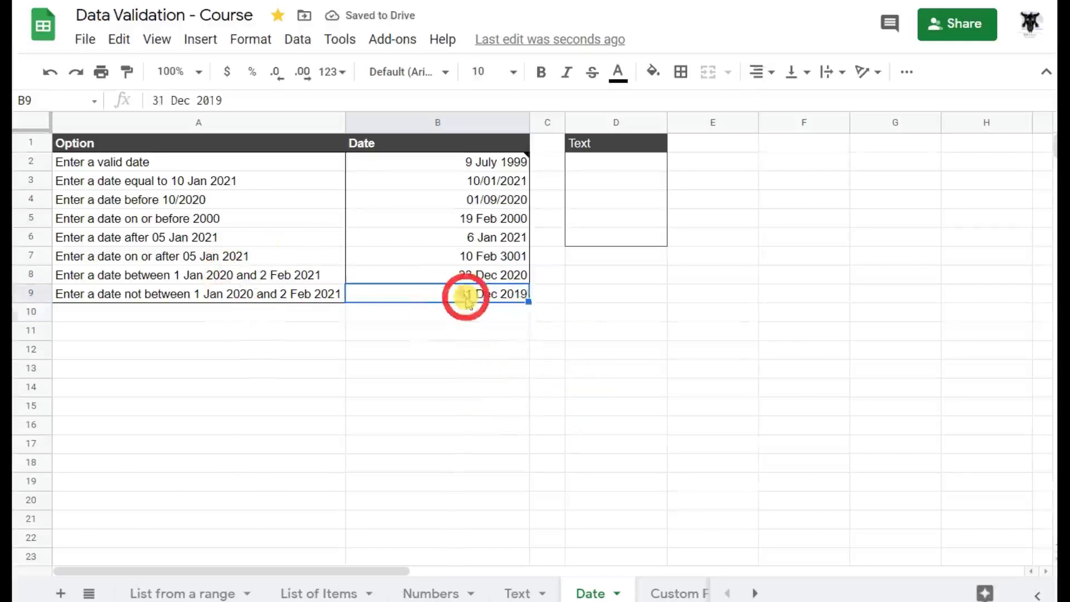
right_click(468, 302)
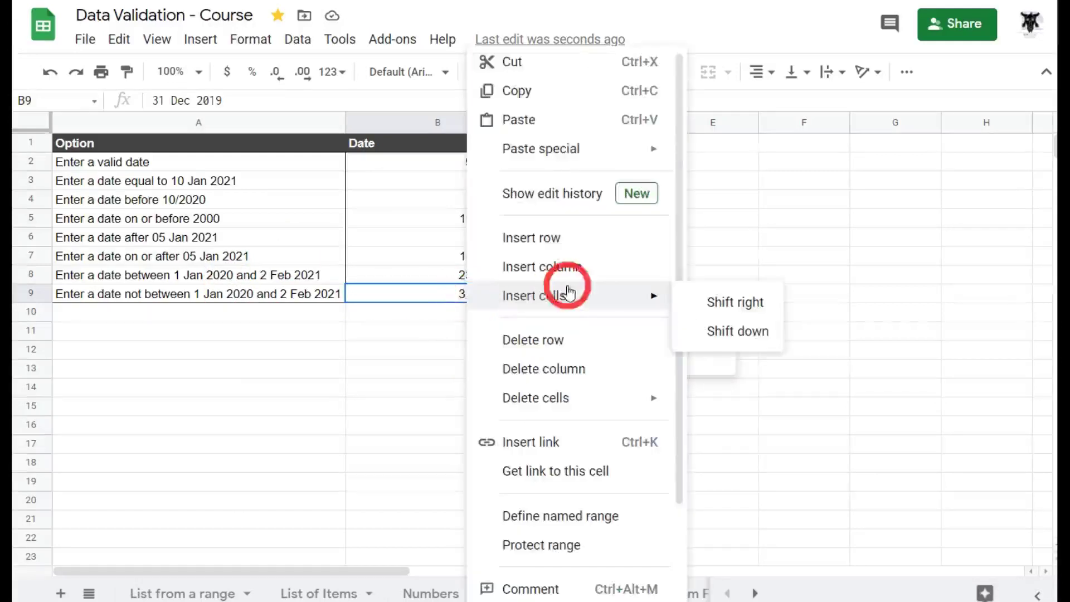
scroll(558, 446, "down", 2)
left_click(601, 586)
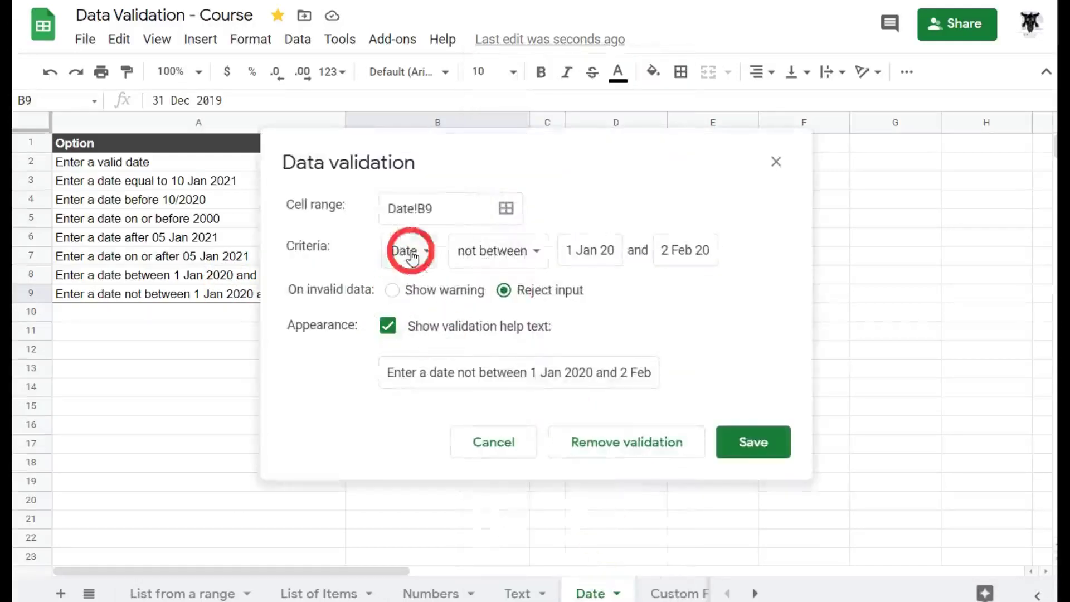
left_click_drag(576, 250, 717, 249)
left_click(677, 251)
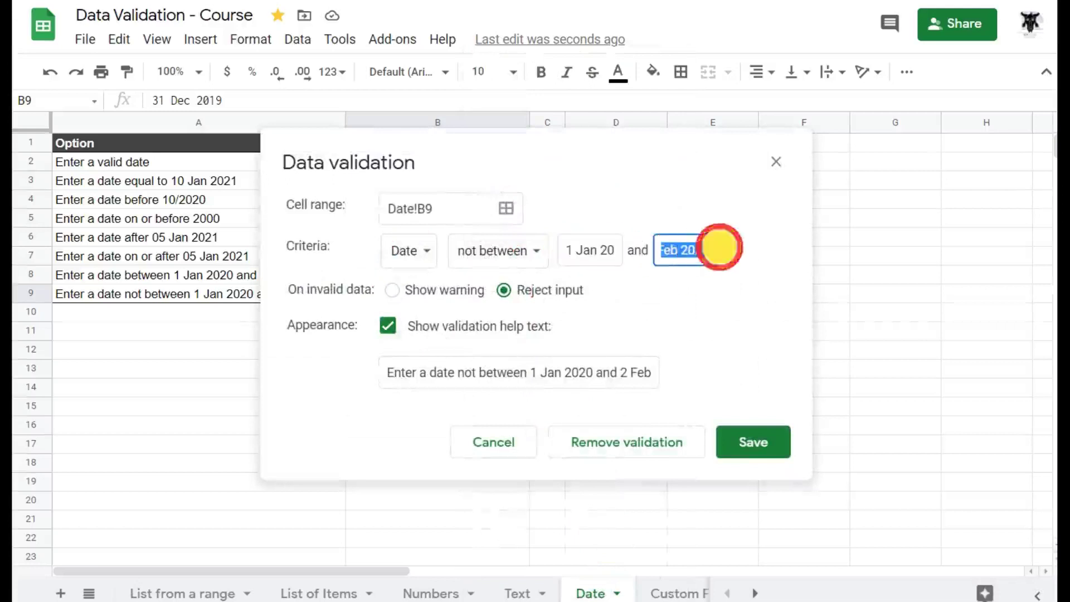
left_click(769, 440)
left_click(628, 330)
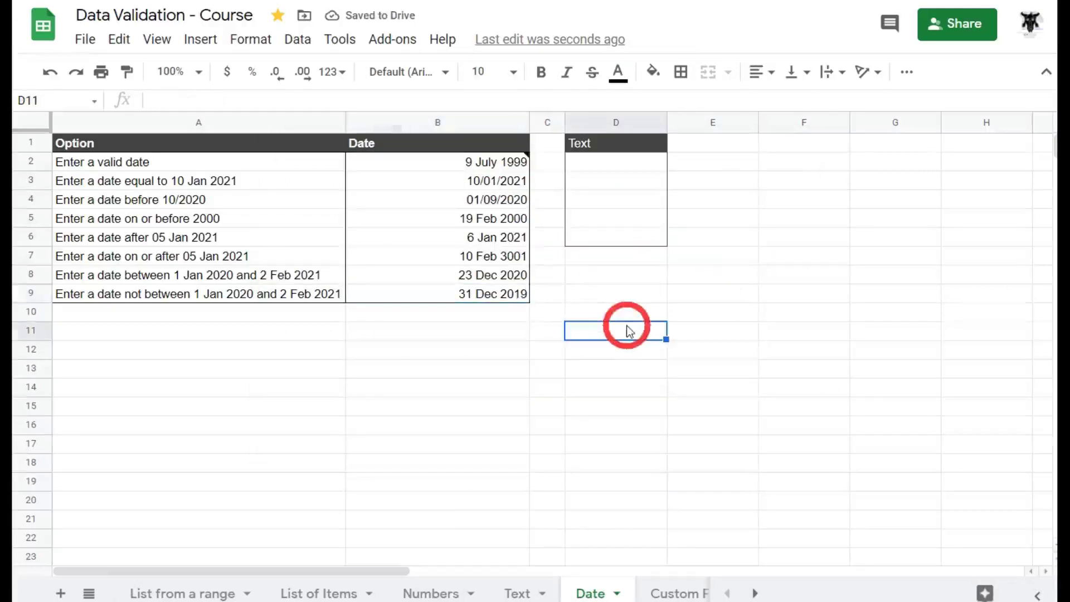